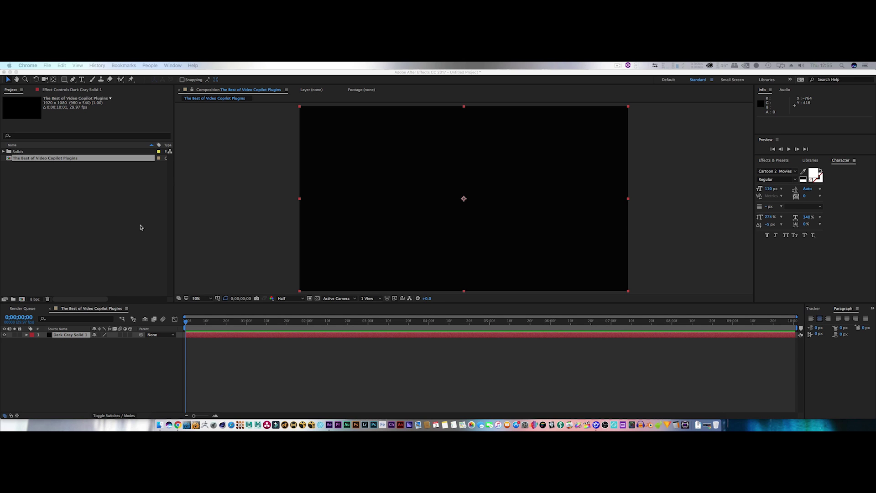
Switch to Chrome and open the Optical Flares product page on the Video Copilot site to review the plug-in's features.
{"action": "left_click", "coordinate": [140, 226]}
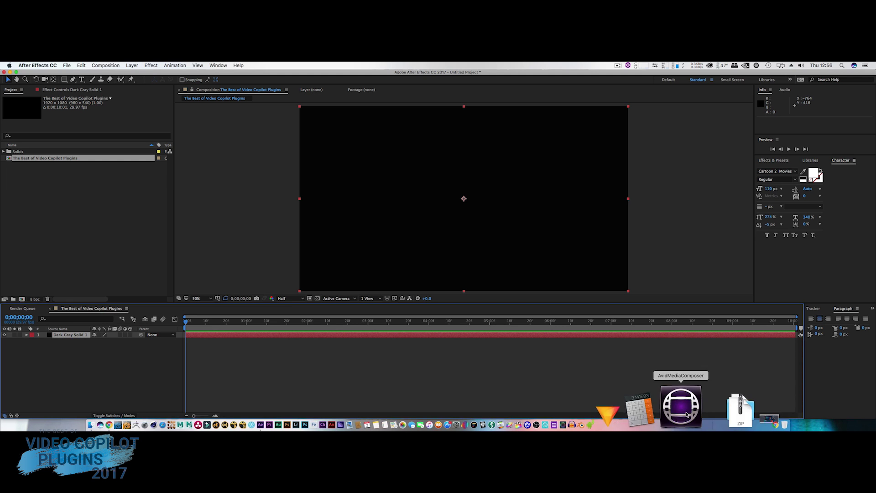
{"action": "left_click", "coordinate": [705, 416]}
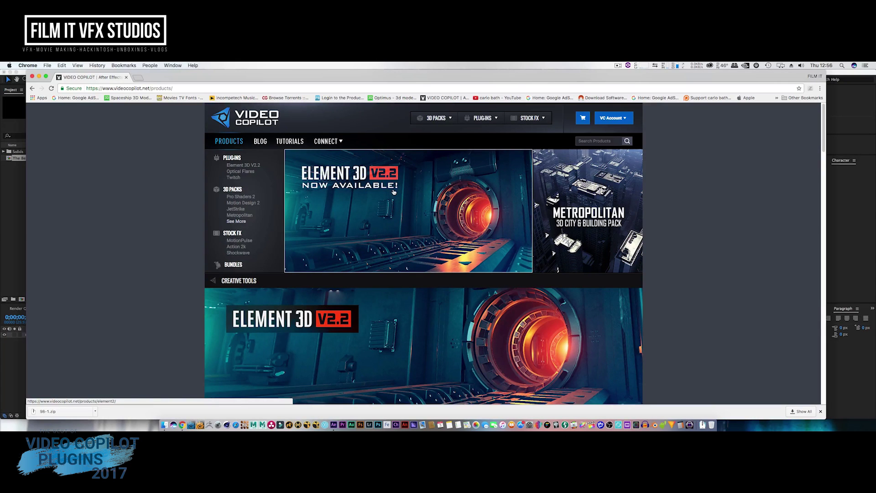
{"action": "left_click", "coordinate": [254, 172]}
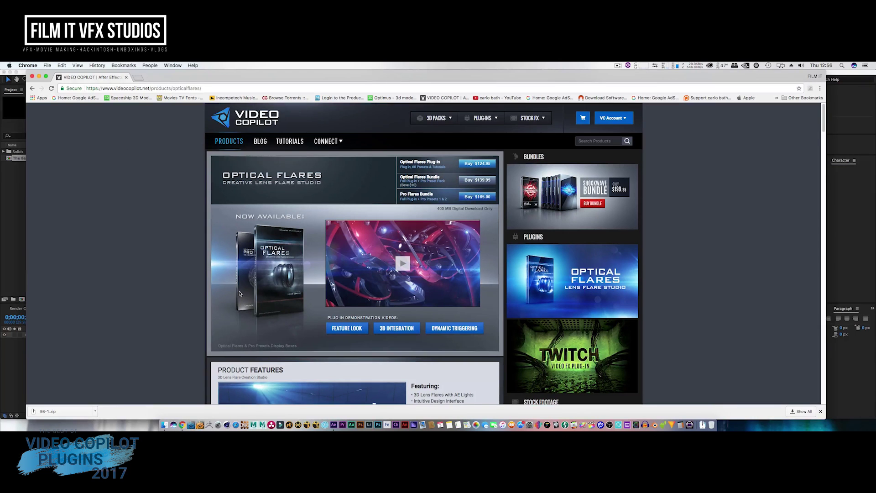
{"action": "scroll", "coordinate": [239, 293], "scroll_direction": "down", "scroll_amount": 2}
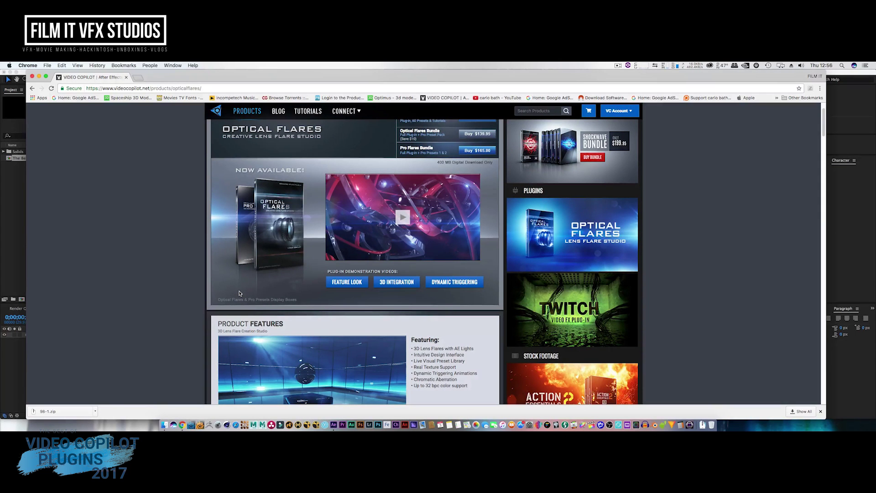
{"action": "scroll", "coordinate": [240, 293], "scroll_direction": "up", "scroll_amount": 2}
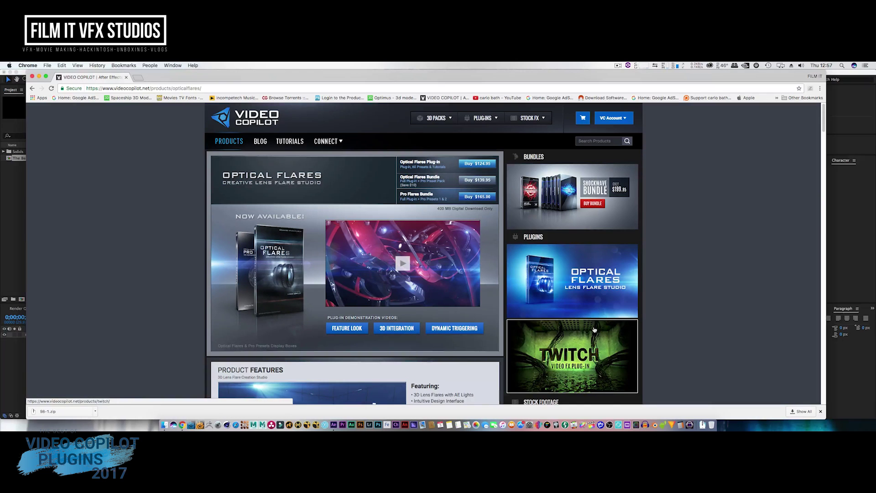
{"action": "scroll", "coordinate": [596, 329], "scroll_direction": "down", "scroll_amount": 5}
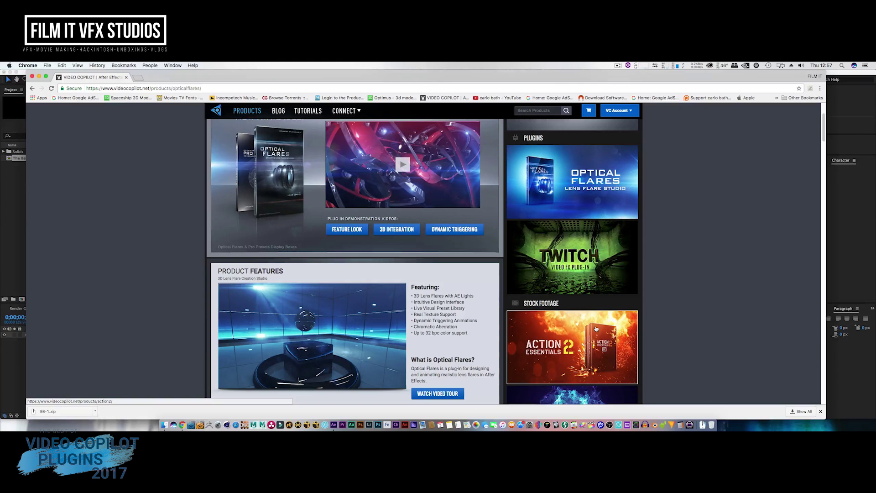
{"action": "scroll", "coordinate": [595, 329], "scroll_direction": "up", "scroll_amount": 3}
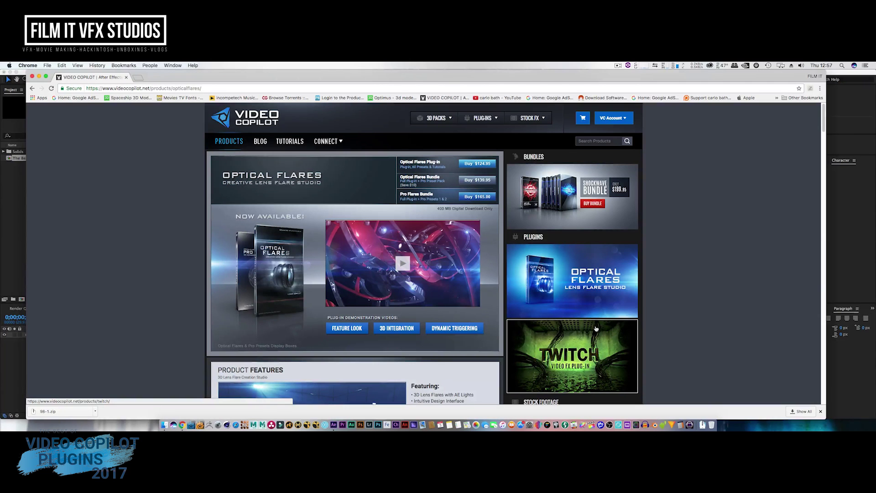
Look through the Video Copilot products page and the site's blog page.
{"action": "left_click", "coordinate": [263, 142]}
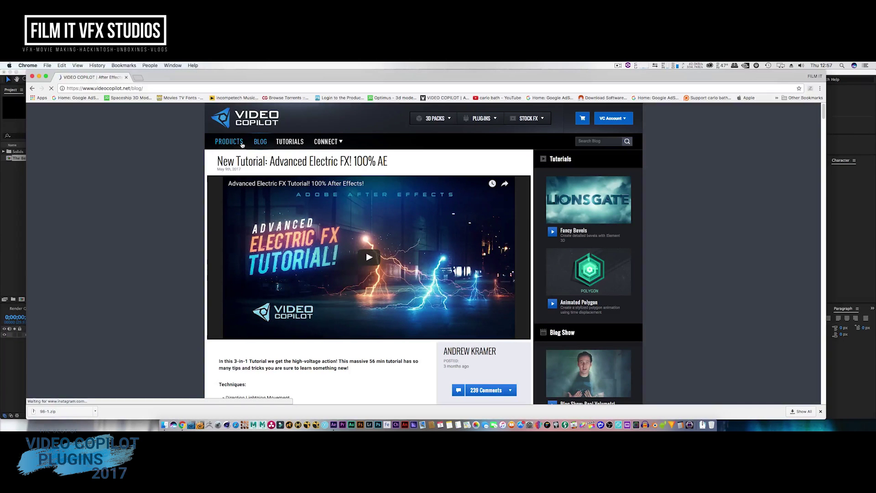
{"action": "left_click", "coordinate": [242, 143]}
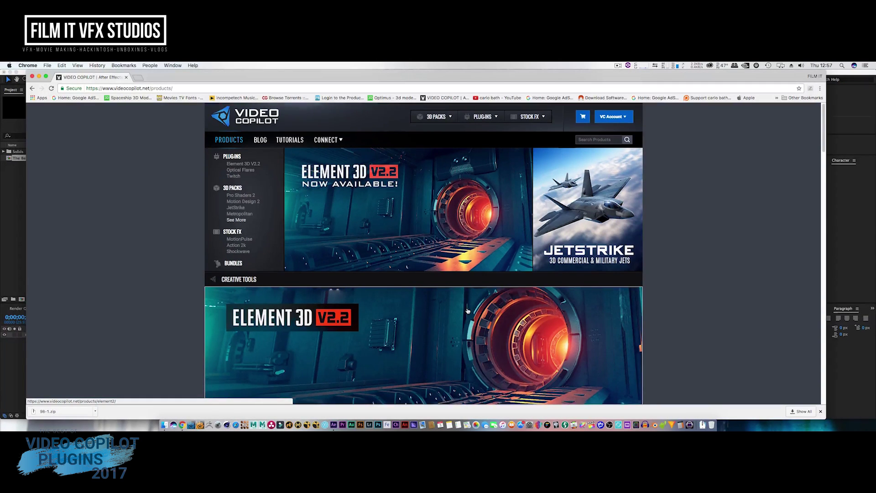
{"action": "scroll", "coordinate": [466, 311], "scroll_direction": "down", "scroll_amount": 3}
{"action": "scroll", "coordinate": [467, 311], "scroll_direction": "down", "scroll_amount": 5}
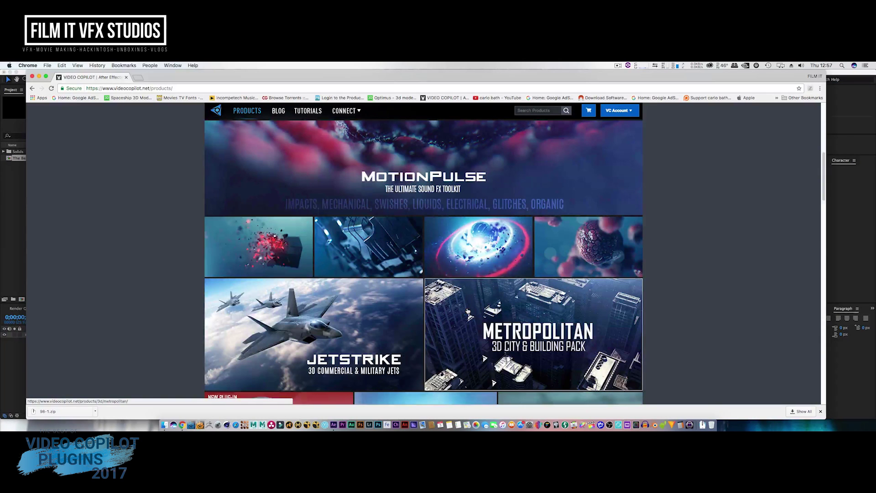
{"action": "scroll", "coordinate": [468, 311], "scroll_direction": "up", "scroll_amount": 8}
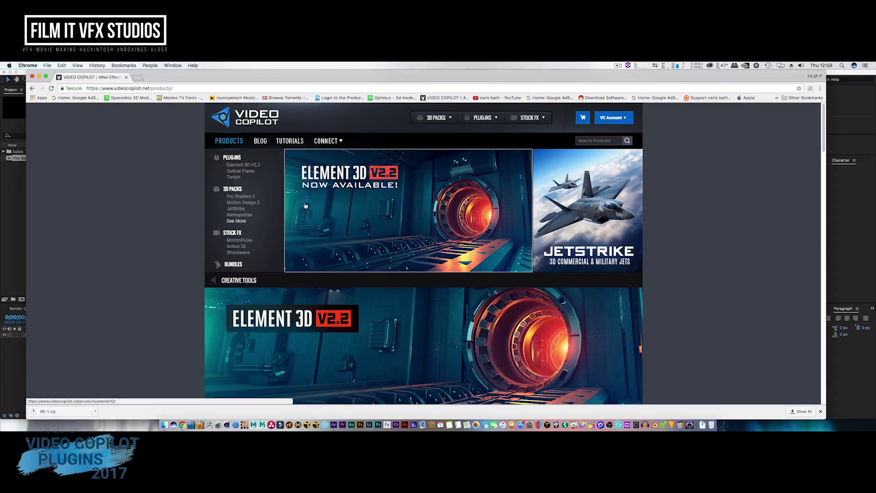
{"action": "left_click", "coordinate": [260, 142]}
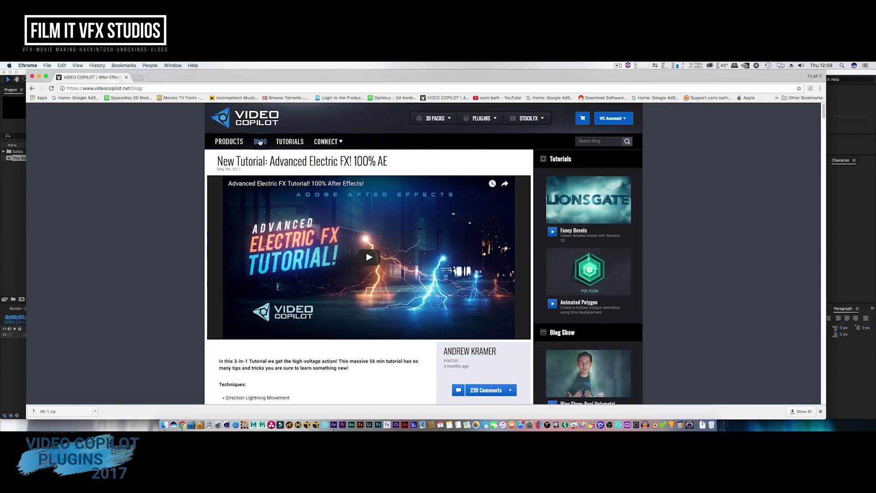
Switch back to After Effects, apply the Video Copilot Element effect to the dark gray solid and open its Scene Setup.
{"action": "left_click", "coordinate": [39, 76]}
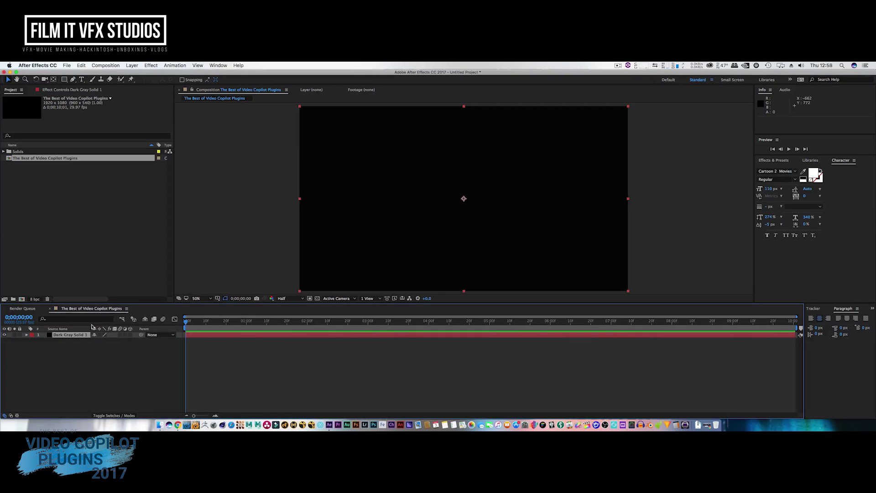
{"action": "left_click", "coordinate": [147, 66]}
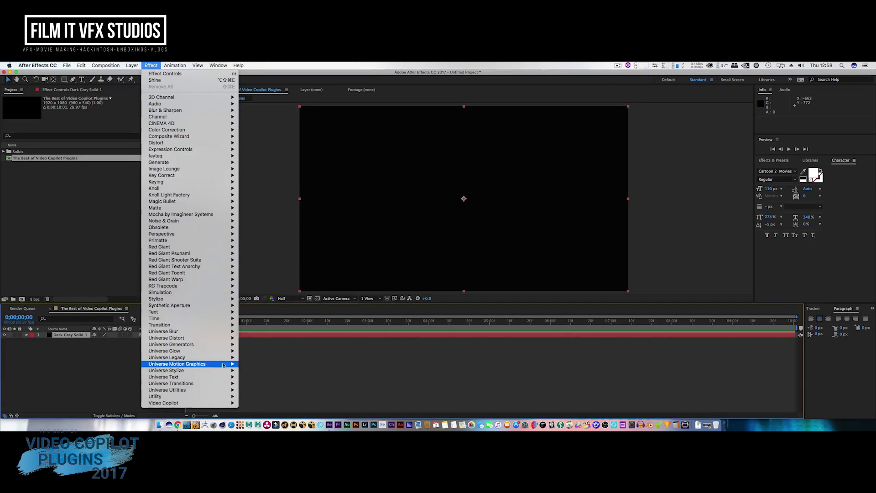
{"action": "mouse_move", "coordinate": [230, 404]}
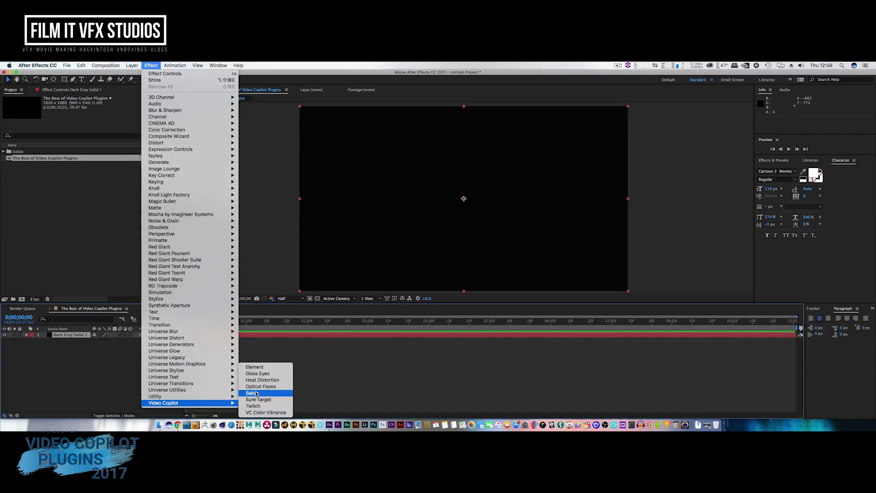
{"action": "left_click", "coordinate": [254, 368]}
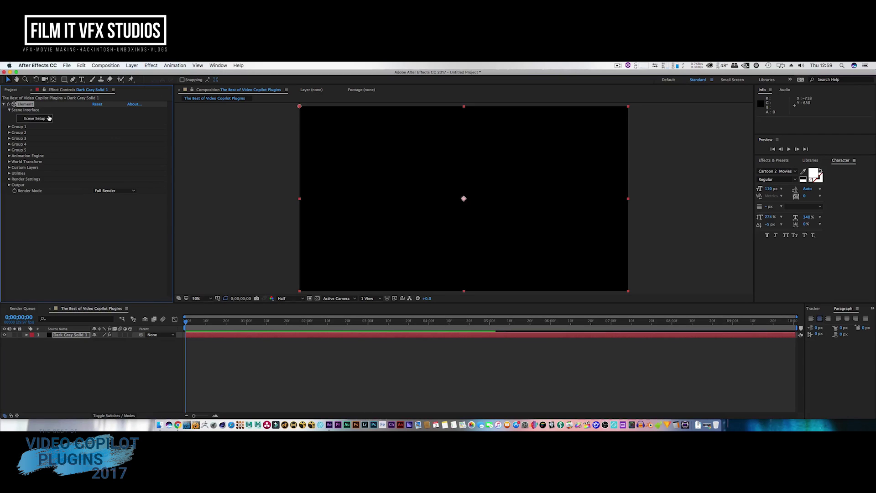
{"action": "left_click", "coordinate": [36, 119]}
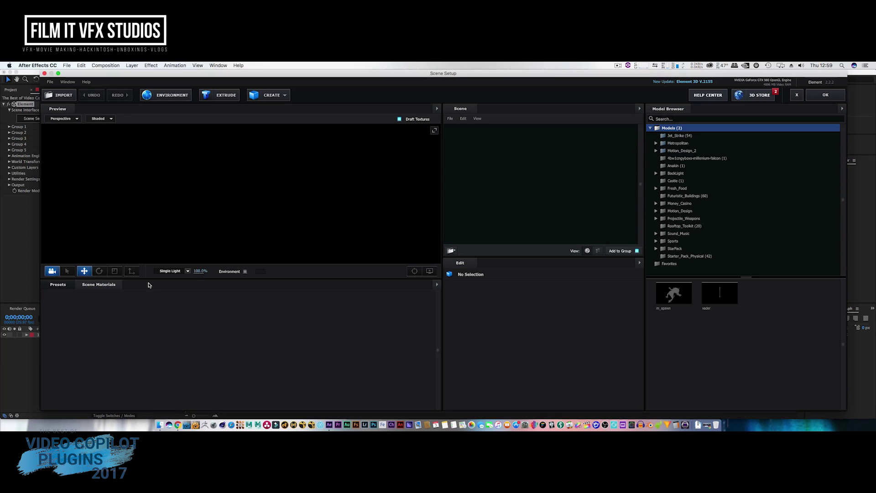
Switch to Finder and view the VideoCopilot folder in the After Effects CC 2017 Plug-ins folder as a list.
{"action": "left_click", "coordinate": [161, 420]}
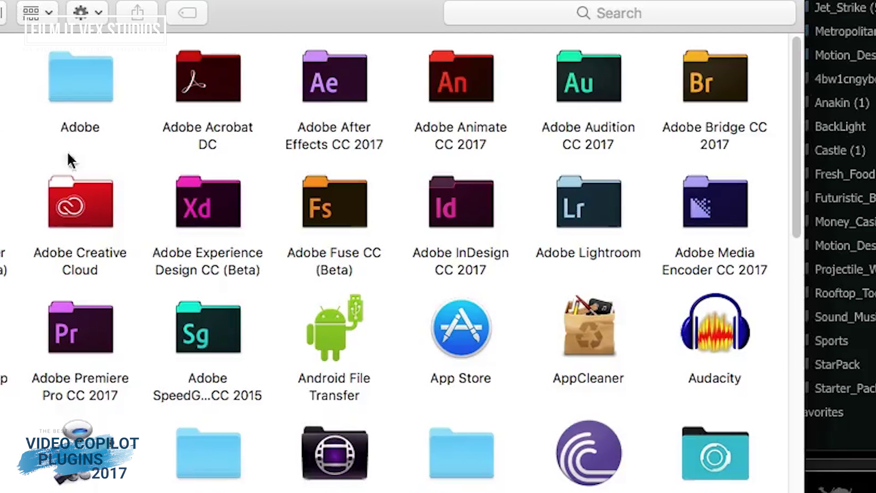
{"action": "double_click", "coordinate": [349, 72]}
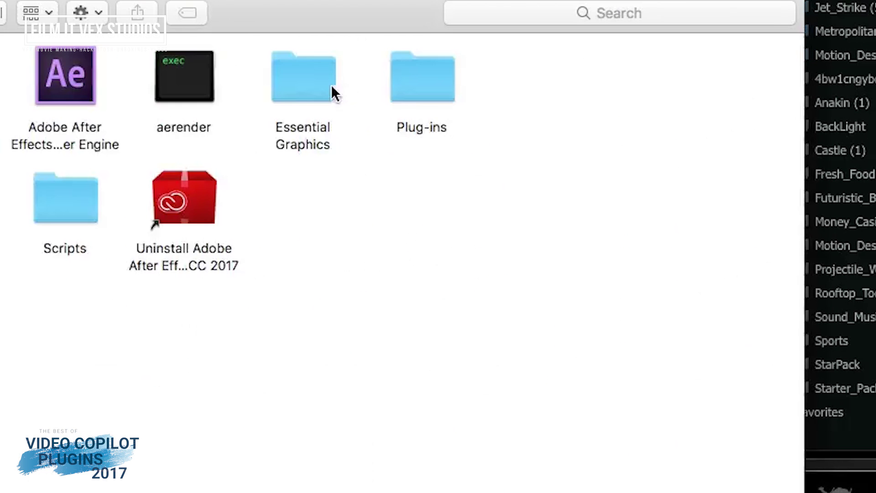
{"action": "double_click", "coordinate": [425, 89]}
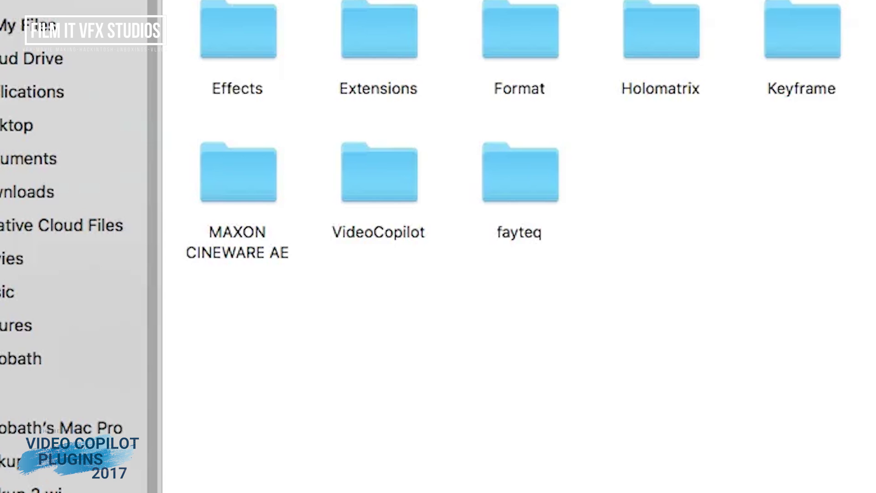
{"action": "left_click", "coordinate": [386, 232]}
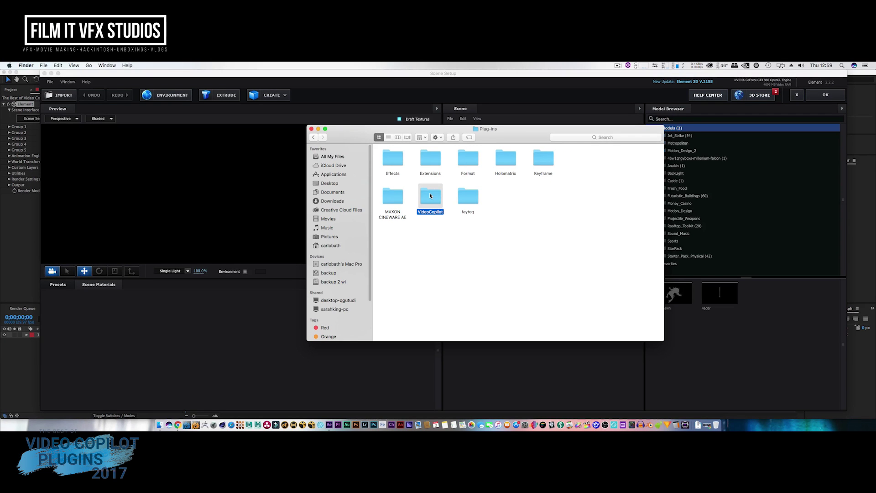
{"action": "double_click", "coordinate": [429, 195]}
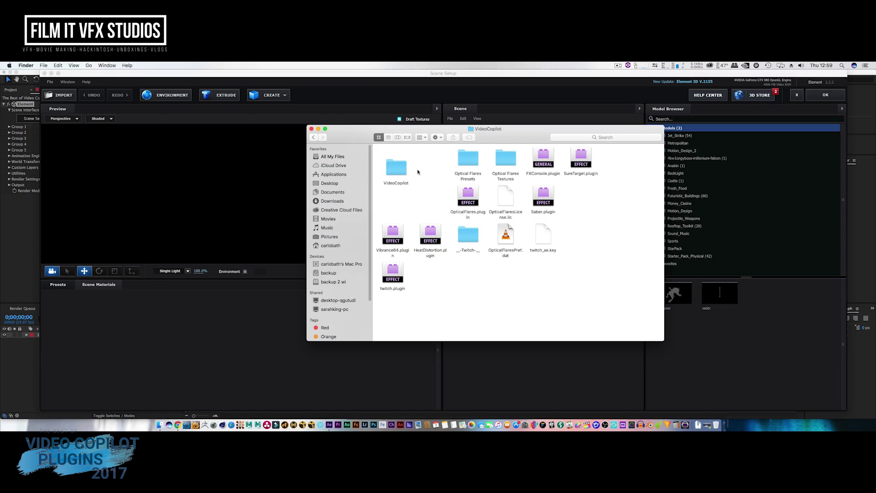
{"action": "left_click", "coordinate": [388, 137]}
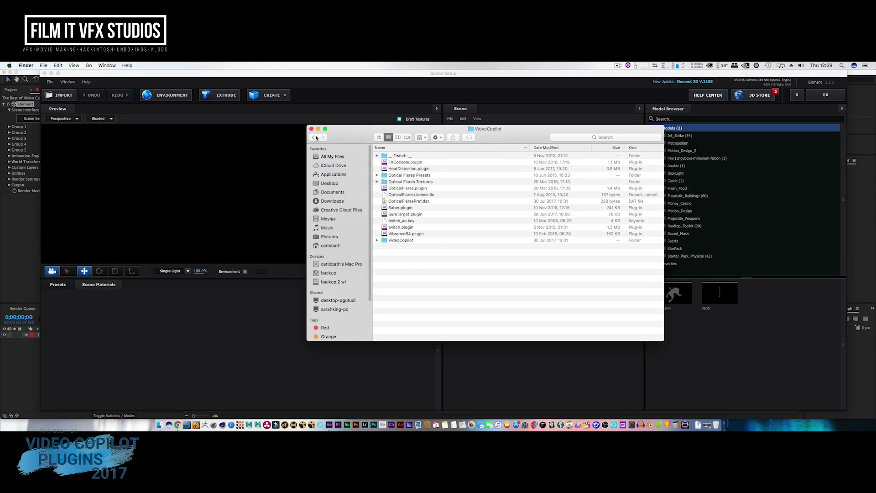
View the Models folder inside the VideoCopilot folder in Documents, and return to Documents.
{"action": "left_click", "coordinate": [345, 193]}
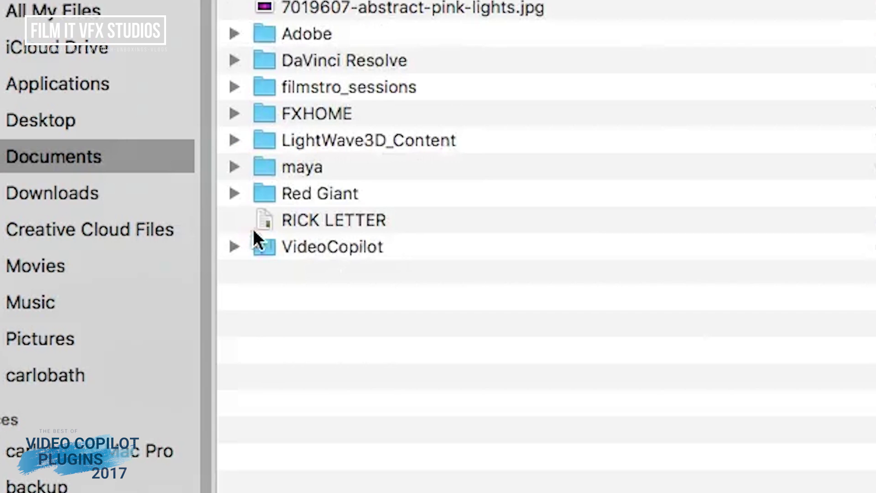
{"action": "double_click", "coordinate": [307, 250]}
{"action": "double_click", "coordinate": [319, 85]}
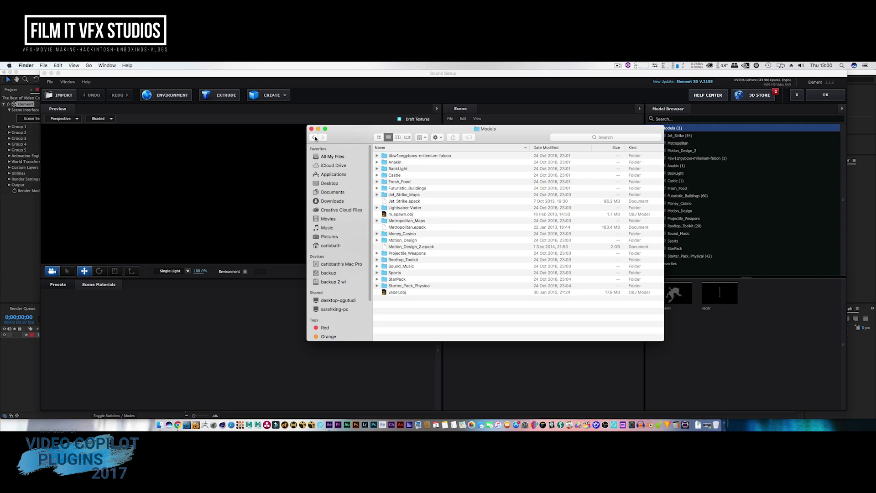
{"action": "left_click", "coordinate": [315, 137]}
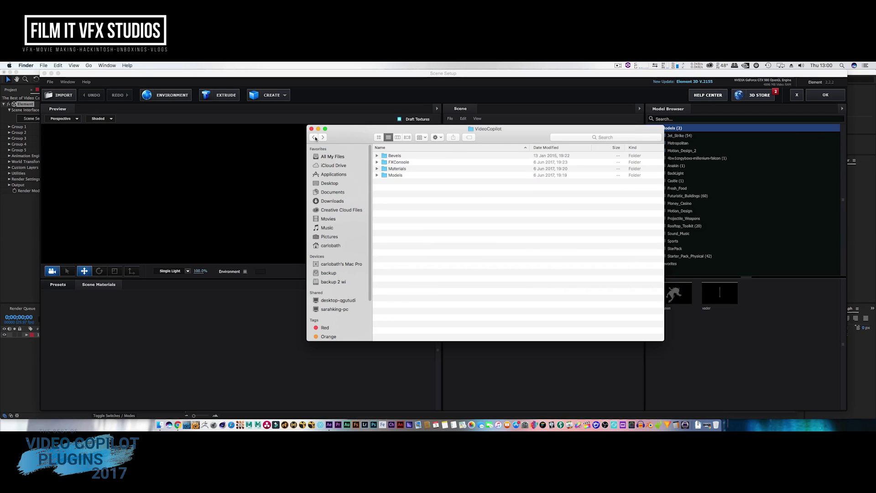
{"action": "left_click", "coordinate": [315, 137]}
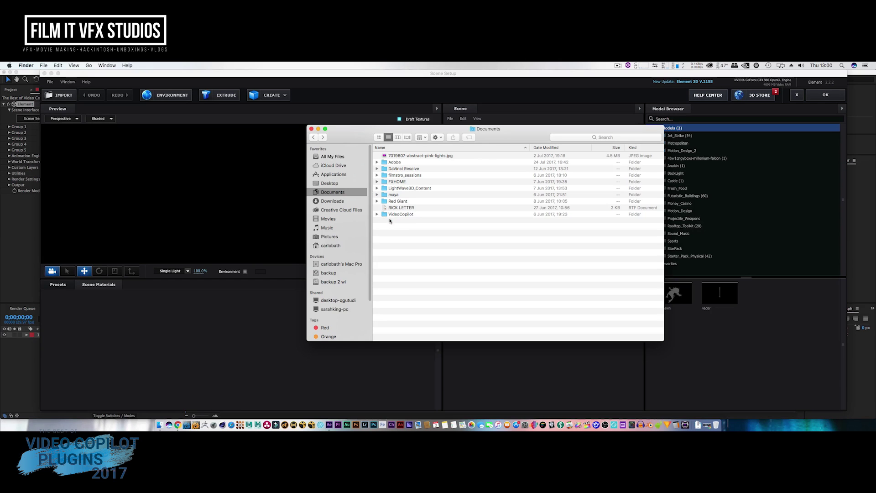
Open the Plug-ins folder of Adobe After Effects CC 2017 from Applications.
{"action": "left_click", "coordinate": [323, 174]}
{"action": "double_click", "coordinate": [513, 171]}
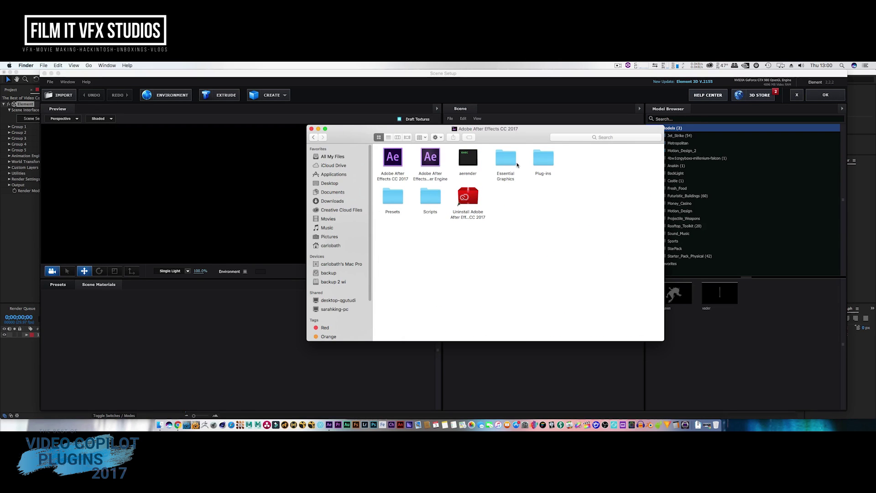
{"action": "left_click", "coordinate": [548, 165]}
{"action": "double_click", "coordinate": [548, 164]}
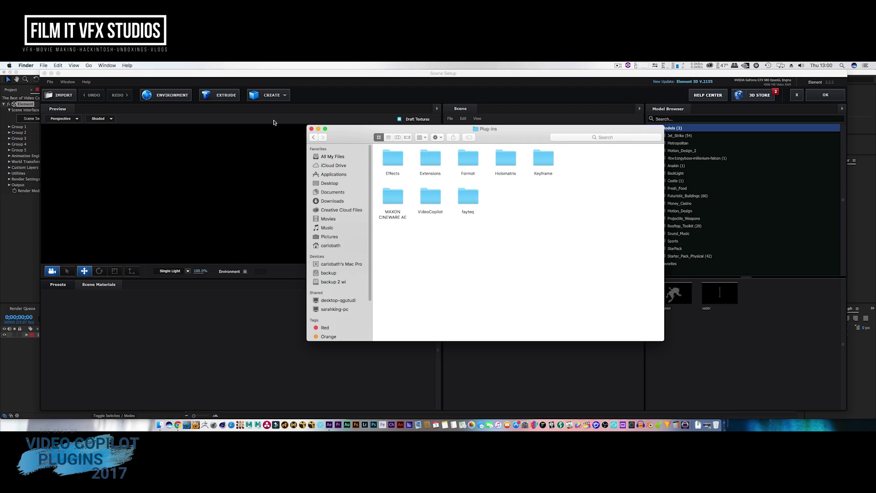
Close the Finder window and Scene Setup, and review the list of available Video Copilot effects without applying one.
{"action": "left_click", "coordinate": [311, 129]}
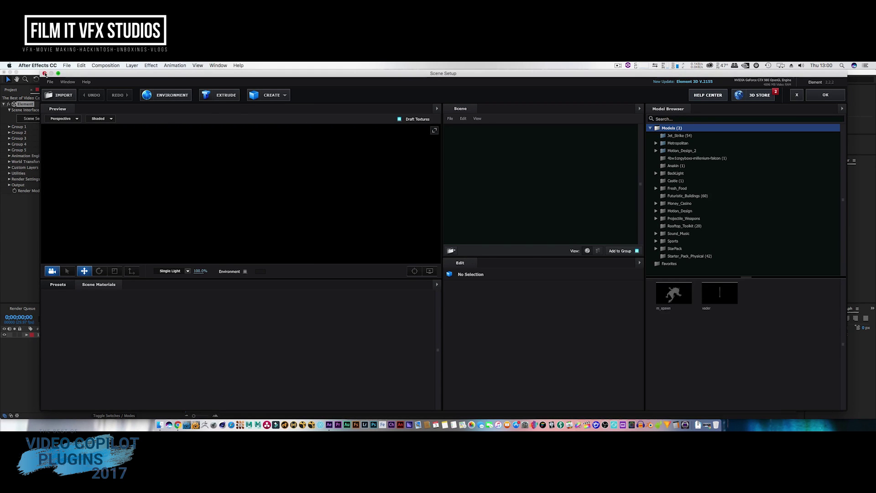
{"action": "left_click", "coordinate": [44, 73]}
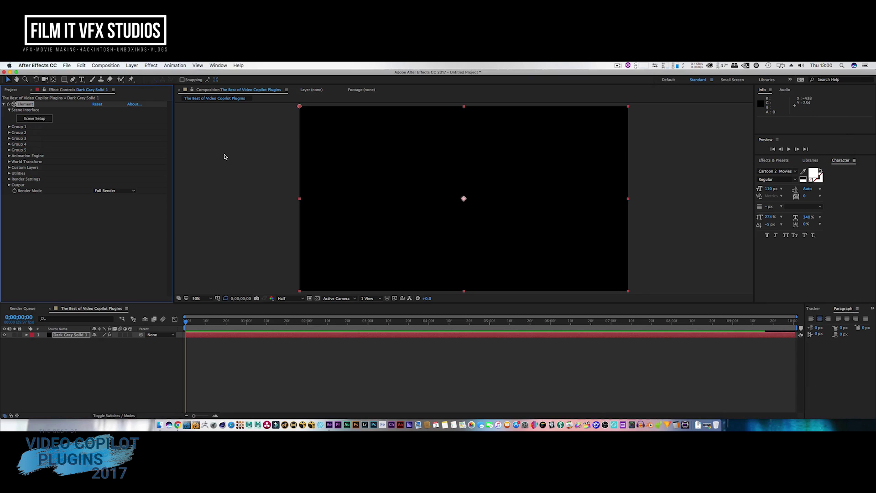
{"action": "left_click", "coordinate": [151, 67]}
{"action": "mouse_move", "coordinate": [208, 403]}
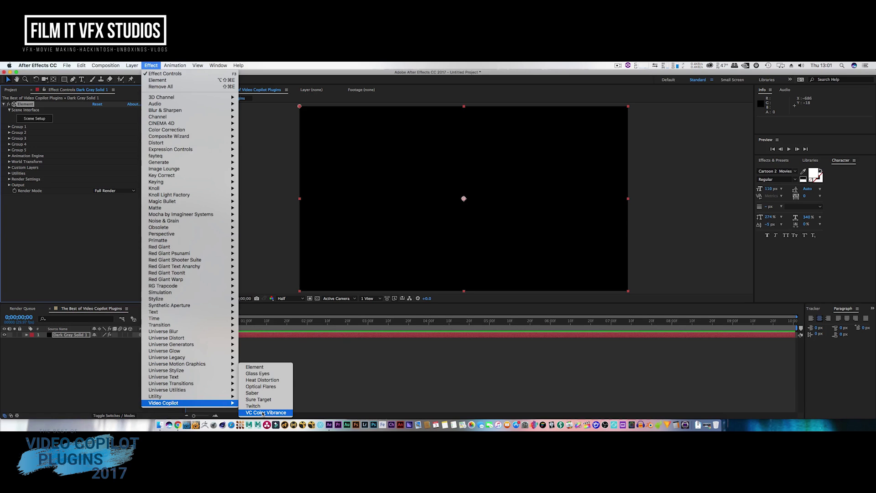
{"action": "left_click", "coordinate": [425, 374]}
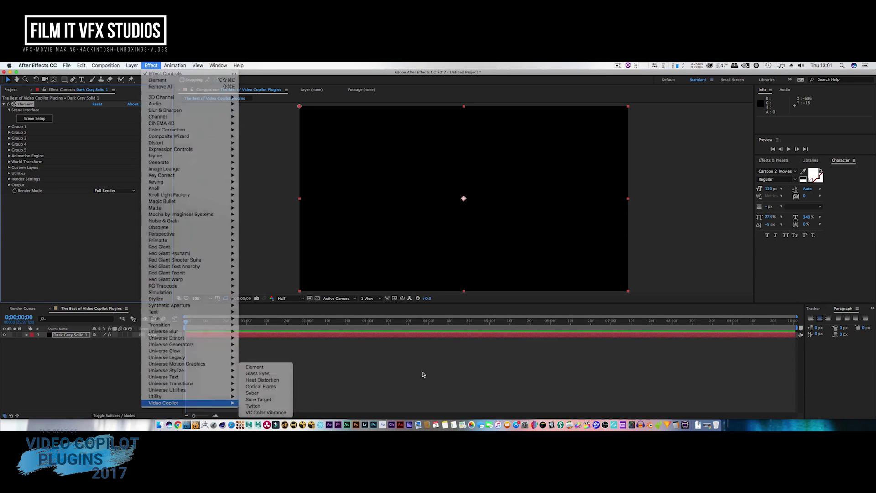
Open Scene Setup of the Element effect and enlarge its preview area downwards.
{"action": "left_click", "coordinate": [35, 119]}
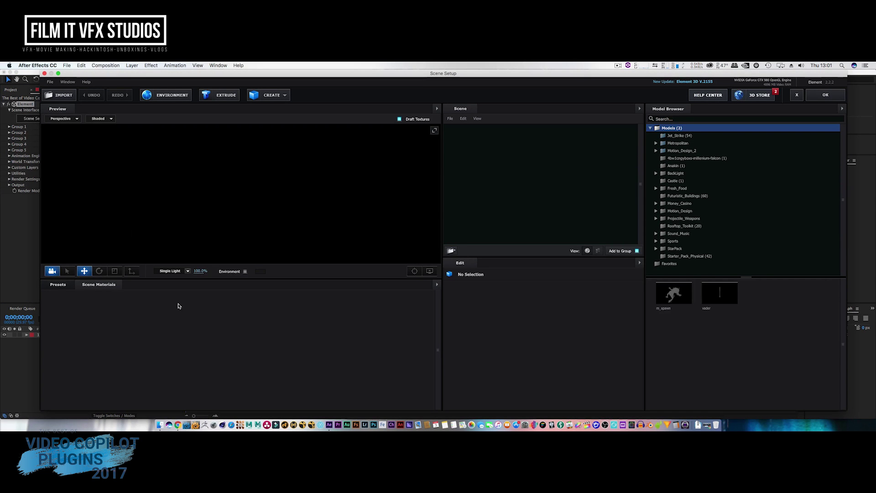
{"action": "left_click_drag", "start_coordinate": [330, 279], "coordinate": [332, 295]}
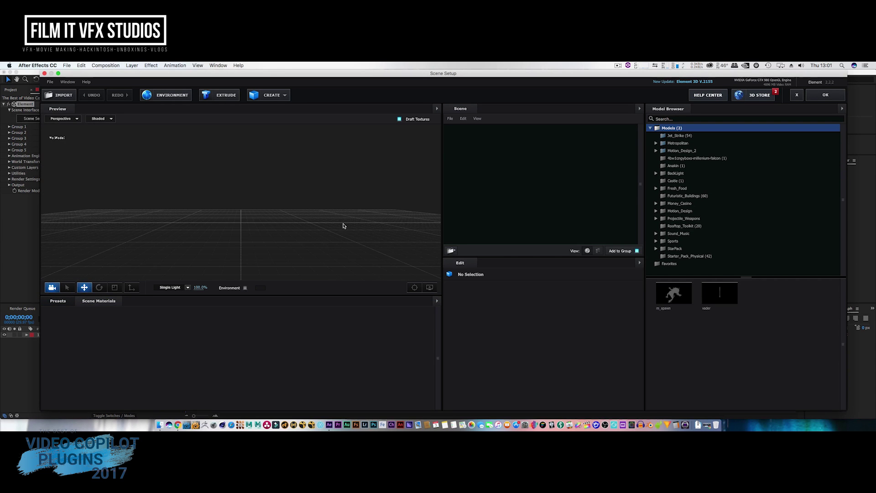
Add the Airliner model from the Jet_Strike collection to the Element scene.
{"action": "mouse_move", "coordinate": [322, 235]}
{"action": "left_mouse_down"}
{"action": "mouse_move", "coordinate": [303, 221]}
{"action": "mouse_move", "coordinate": [301, 236]}
{"action": "mouse_move", "coordinate": [318, 245]}
{"action": "mouse_move", "coordinate": [276, 230]}
{"action": "mouse_move", "coordinate": [325, 234]}
{"action": "left_mouse_up"}
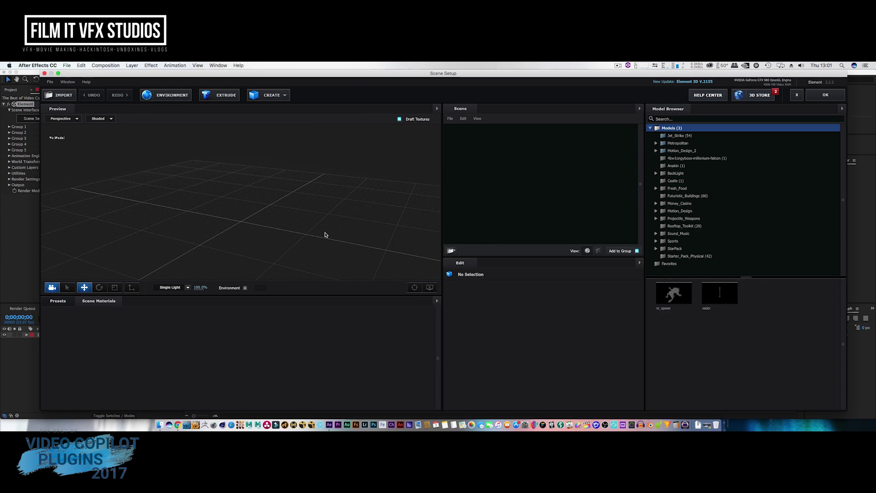
{"action": "mouse_move", "coordinate": [350, 207]}
{"action": "left_mouse_down"}
{"action": "mouse_move", "coordinate": [307, 217]}
{"action": "mouse_move", "coordinate": [301, 199]}
{"action": "mouse_move", "coordinate": [340, 217]}
{"action": "mouse_move", "coordinate": [340, 207]}
{"action": "left_mouse_up"}
{"action": "left_click", "coordinate": [685, 139]}
{"action": "left_click", "coordinate": [674, 293]}
{"action": "mouse_move", "coordinate": [346, 216]}
{"action": "left_mouse_down"}
{"action": "mouse_move", "coordinate": [322, 220]}
{"action": "mouse_move", "coordinate": [344, 222]}
{"action": "mouse_move", "coordinate": [335, 220]}
{"action": "mouse_move", "coordinate": [346, 212]}
{"action": "left_mouse_up"}
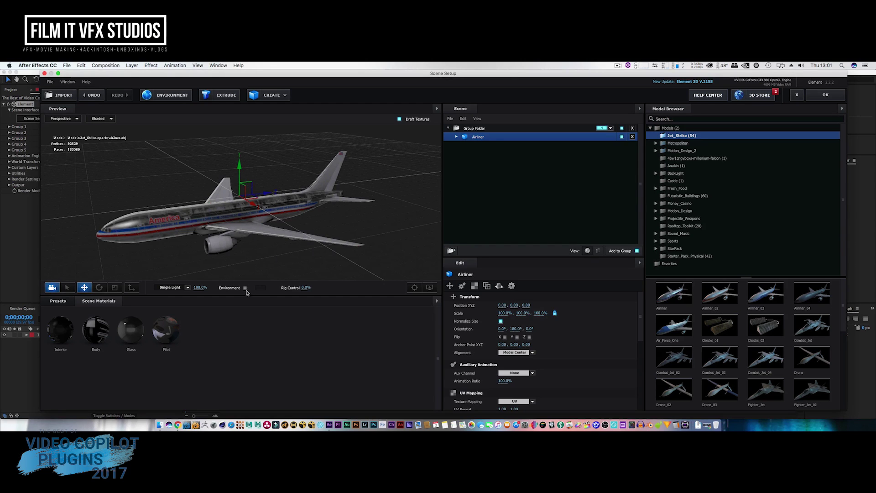
Turn on the environment in the preview and examine the airliner from several angles.
{"action": "left_click", "coordinate": [245, 288]}
{"action": "left_click_drag", "start_coordinate": [243, 277], "coordinate": [185, 237]}
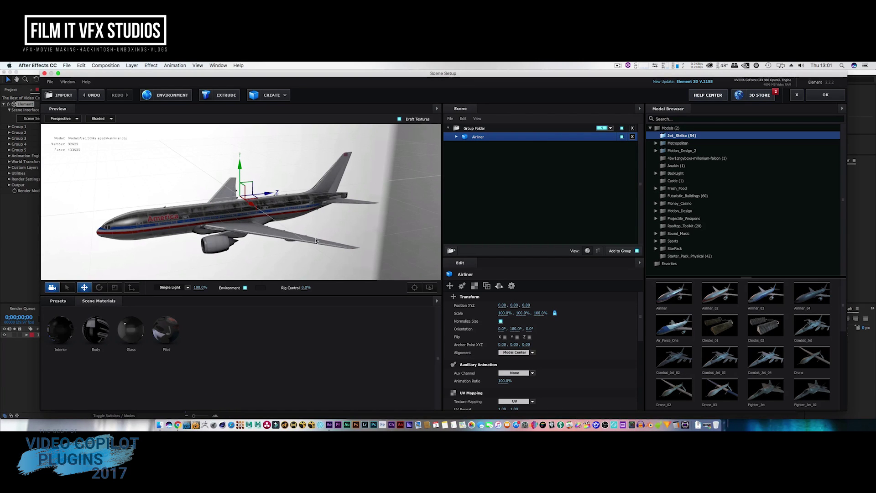
{"action": "left_click_drag", "start_coordinate": [341, 224], "coordinate": [373, 215]}
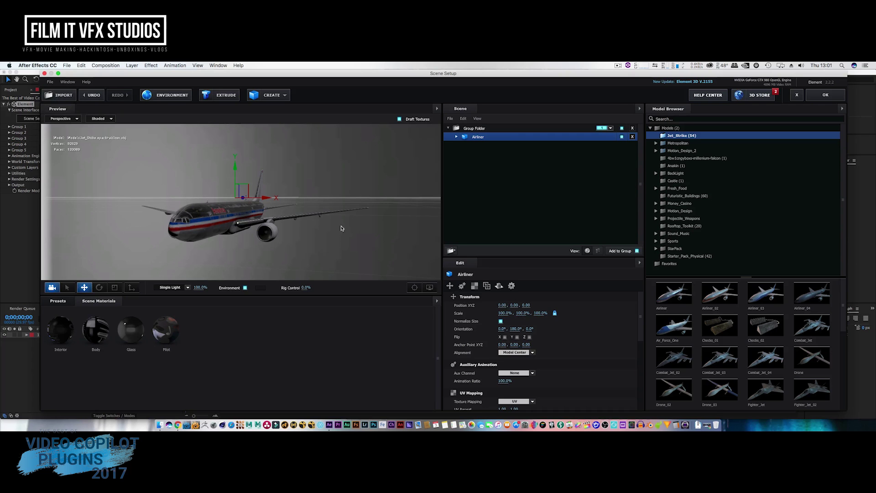
{"action": "left_click_drag", "start_coordinate": [402, 208], "coordinate": [340, 233]}
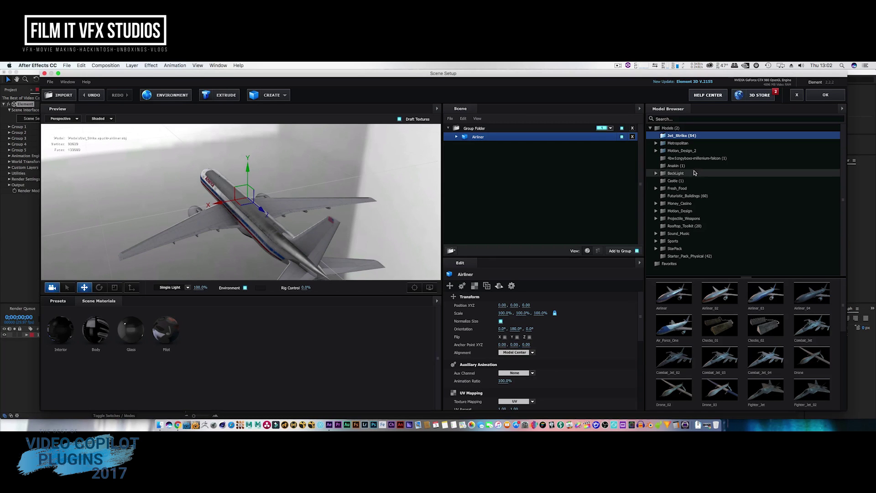
{"action": "left_click_drag", "start_coordinate": [404, 232], "coordinate": [260, 219]}
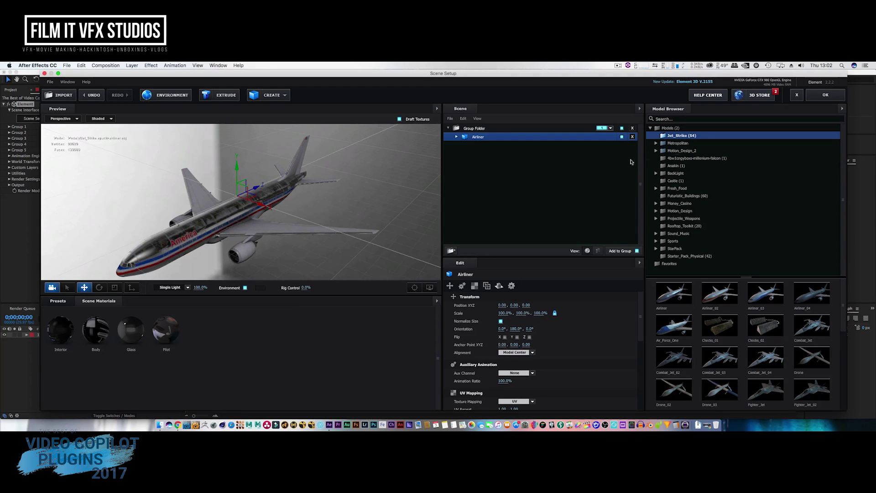
Clear the airliner and its group folder from the scene while browsing the Metropolitan and Fresh_Food model collections.
{"action": "left_click", "coordinate": [685, 143]}
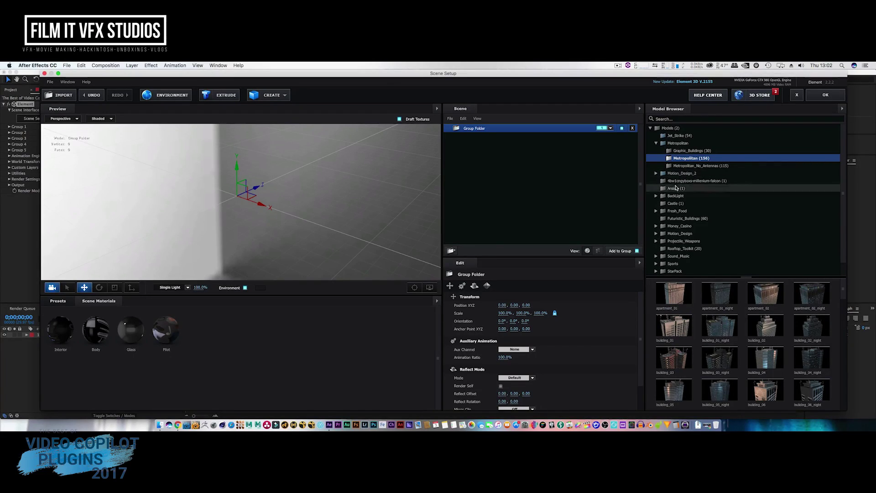
{"action": "left_click", "coordinate": [678, 211]}
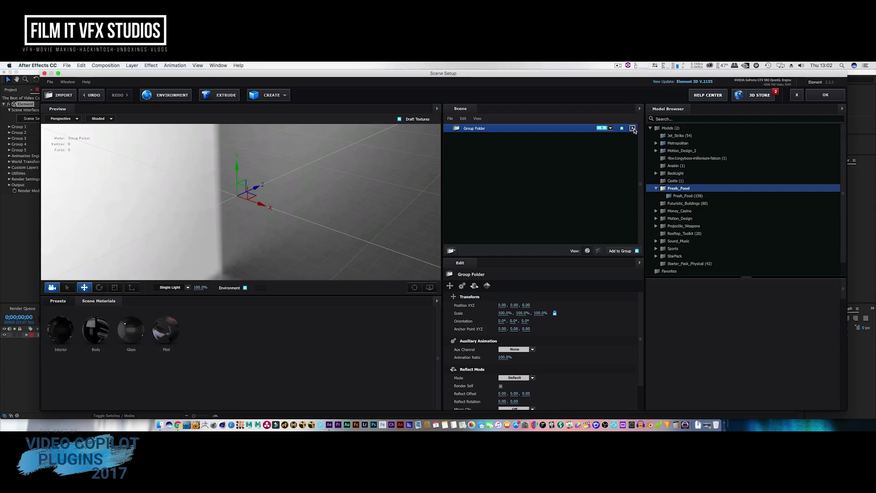
{"action": "left_click", "coordinate": [632, 128]}
{"action": "left_click", "coordinate": [684, 196]}
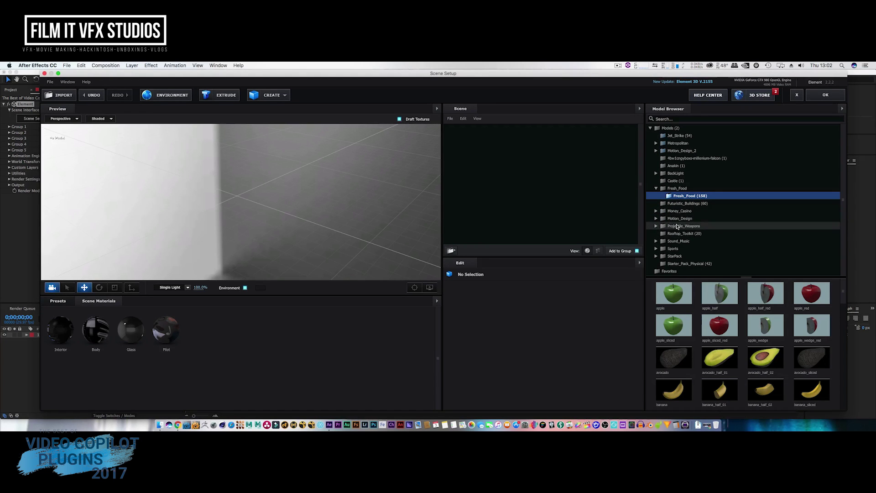
Add the 45mm_handgun model from the Projectile_Weapons collection and fit it in the preview.
{"action": "left_click", "coordinate": [678, 226]}
{"action": "left_click", "coordinate": [679, 227]}
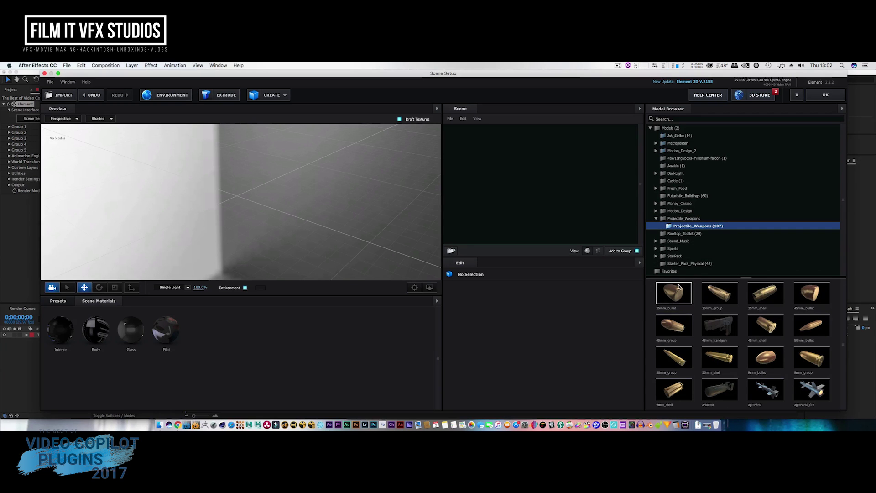
{"action": "left_click", "coordinate": [719, 326]}
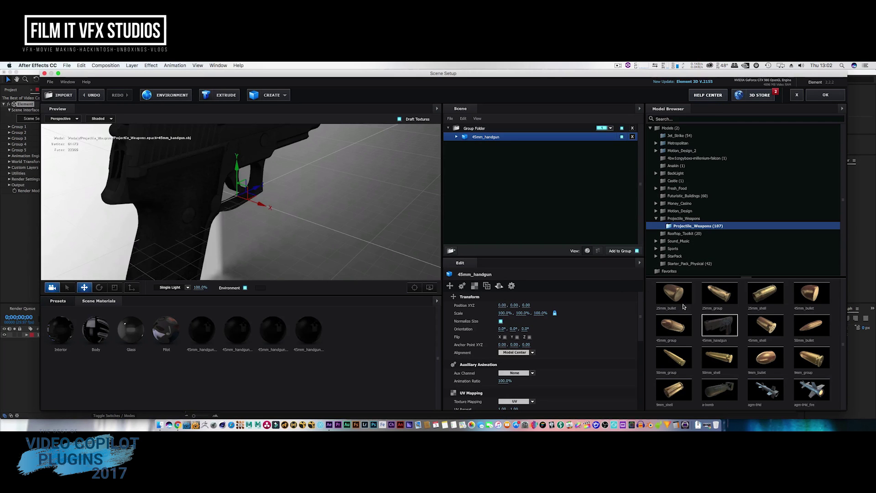
{"action": "left_click_drag", "start_coordinate": [337, 186], "coordinate": [92, 210]}
{"action": "scroll", "coordinate": [91, 210], "scroll_direction": "up", "scroll_amount": 2}
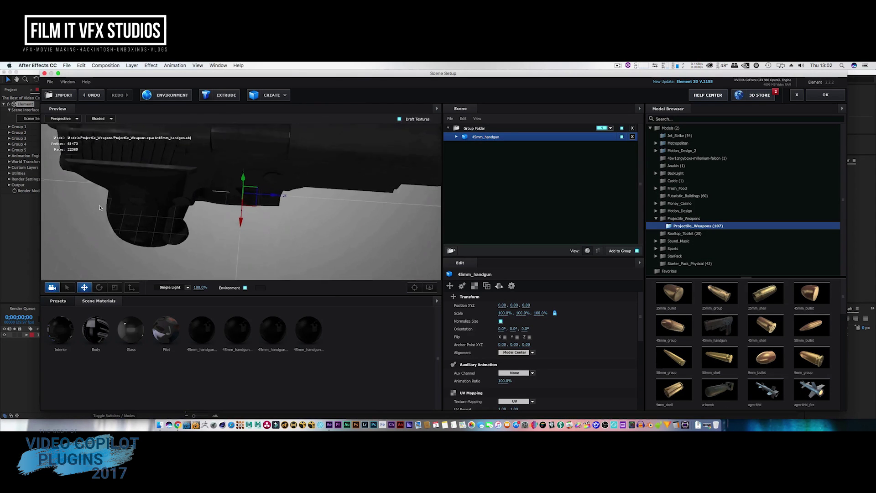
{"action": "scroll", "coordinate": [111, 208], "scroll_direction": "down", "scroll_amount": 4}
{"action": "scroll", "coordinate": [111, 208], "scroll_direction": "down", "scroll_amount": 2}
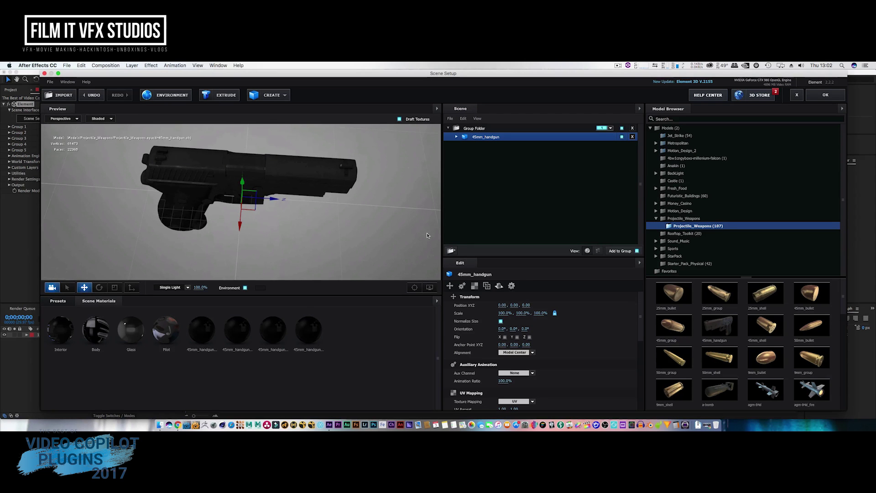
Examine the handgun model from several angles in the preview.
{"action": "mouse_move", "coordinate": [372, 243]}
{"action": "left_mouse_down"}
{"action": "mouse_move", "coordinate": [269, 211]}
{"action": "mouse_move", "coordinate": [305, 191]}
{"action": "mouse_move", "coordinate": [317, 202]}
{"action": "mouse_move", "coordinate": [302, 224]}
{"action": "mouse_move", "coordinate": [236, 225]}
{"action": "mouse_move", "coordinate": [327, 215]}
{"action": "mouse_move", "coordinate": [322, 233]}
{"action": "mouse_move", "coordinate": [311, 226]}
{"action": "mouse_move", "coordinate": [366, 244]}
{"action": "left_mouse_up"}
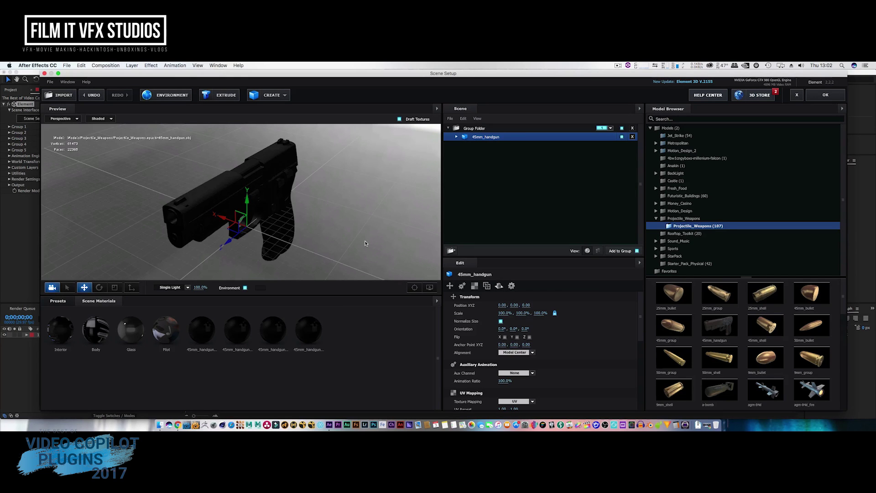
{"action": "left_click_drag", "start_coordinate": [365, 244], "coordinate": [336, 237]}
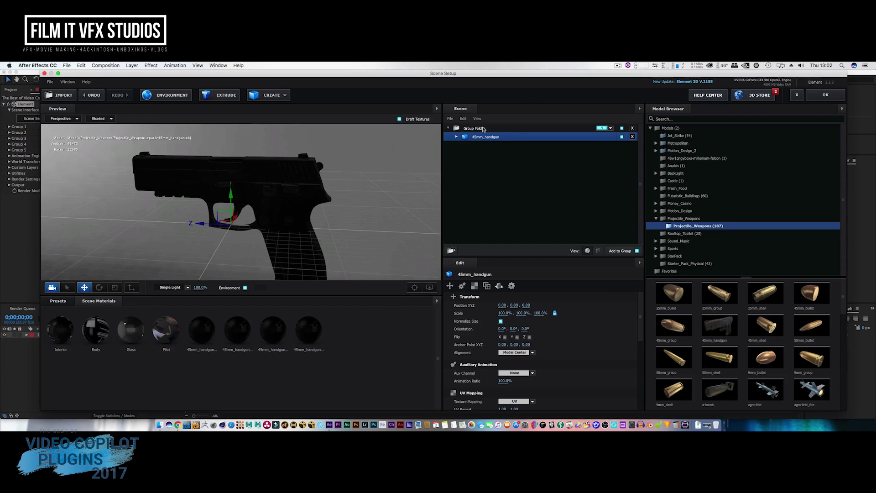
{"action": "left_click_drag", "start_coordinate": [342, 218], "coordinate": [407, 219]}
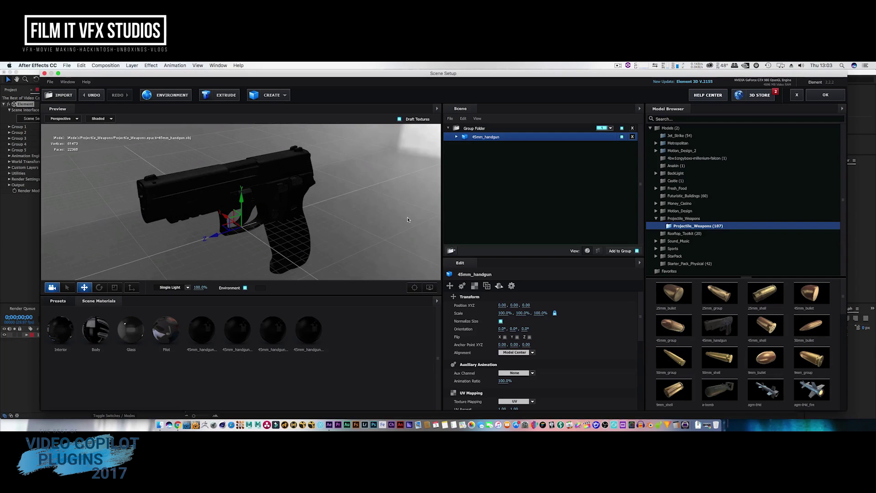
{"action": "mouse_move", "coordinate": [384, 188]}
{"action": "left_mouse_down"}
{"action": "mouse_move", "coordinate": [293, 196]}
{"action": "mouse_move", "coordinate": [380, 181]}
{"action": "mouse_move", "coordinate": [379, 194]}
{"action": "left_mouse_up"}
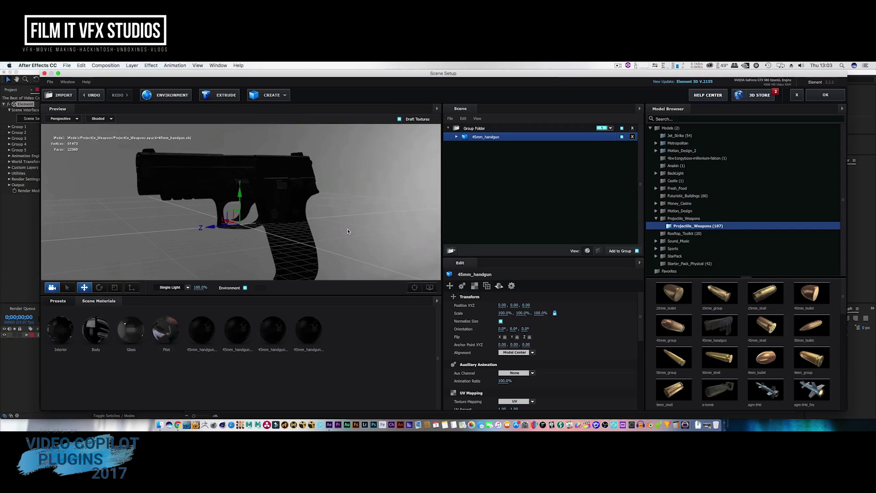
{"action": "left_click_drag", "start_coordinate": [348, 231], "coordinate": [363, 200]}
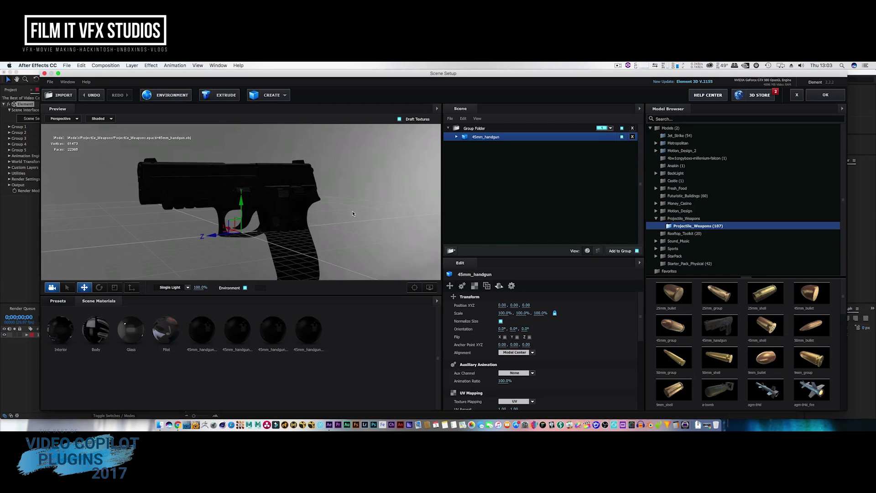
{"action": "right_click", "coordinate": [280, 222]}
{"action": "left_click", "coordinate": [212, 256]}
{"action": "mouse_move", "coordinate": [214, 256]}
{"action": "left_mouse_down"}
{"action": "mouse_move", "coordinate": [350, 249]}
{"action": "mouse_move", "coordinate": [202, 263]}
{"action": "left_mouse_up"}
{"action": "left_click_drag", "start_coordinate": [371, 244], "coordinate": [348, 235]}
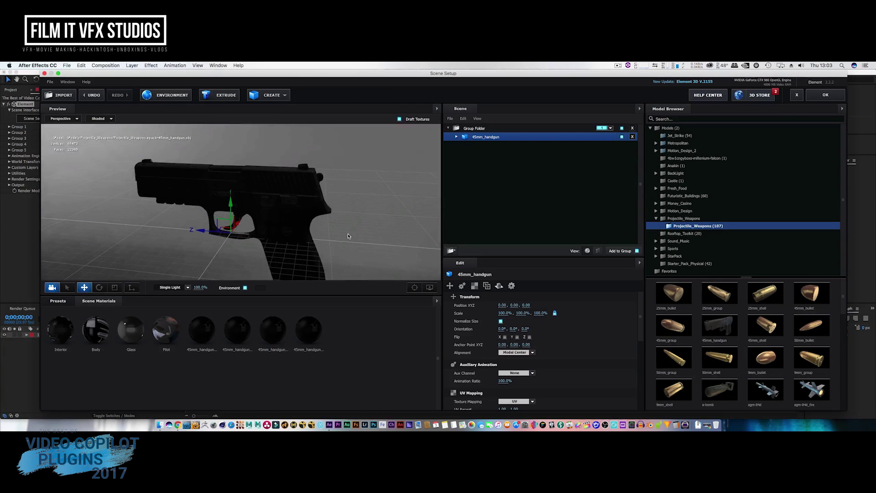
{"action": "left_click_drag", "start_coordinate": [396, 164], "coordinate": [438, 159]}
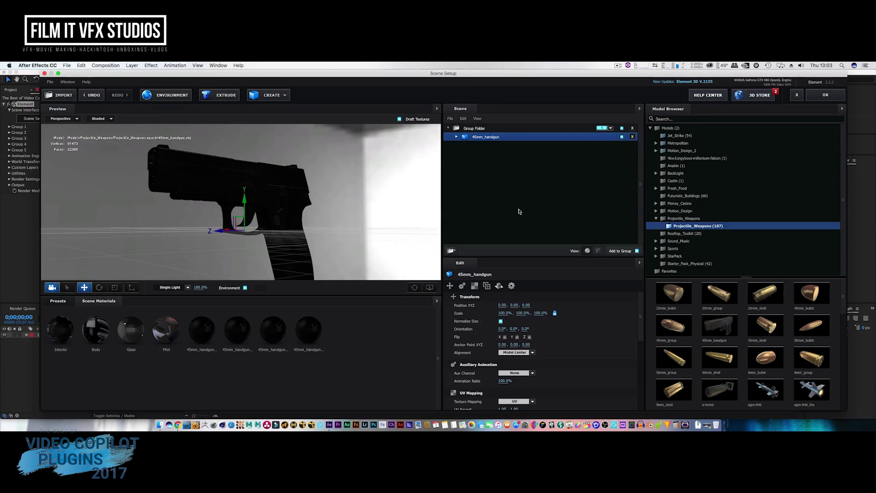
{"action": "left_click_drag", "start_coordinate": [413, 192], "coordinate": [389, 204]}
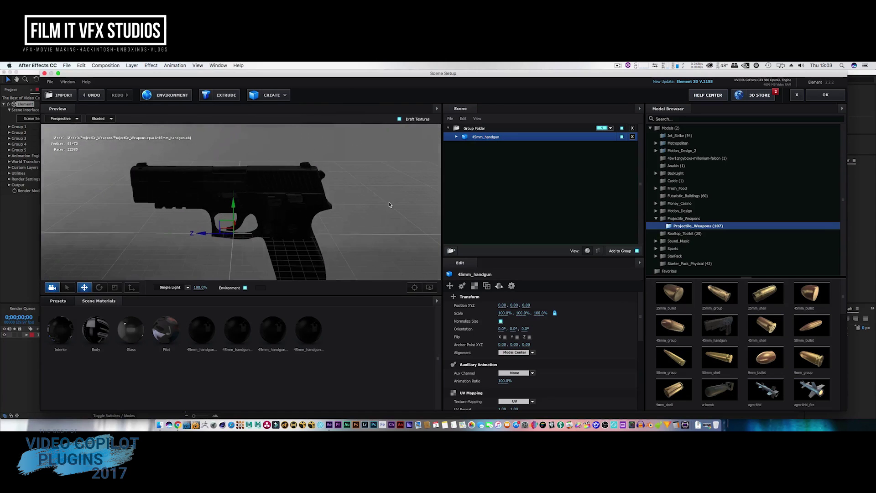
Remove the handgun from the scene and add the Rooftop_AcUnit_01 model from the Rooftop_Toolkit collection.
{"action": "left_click", "coordinate": [633, 137]}
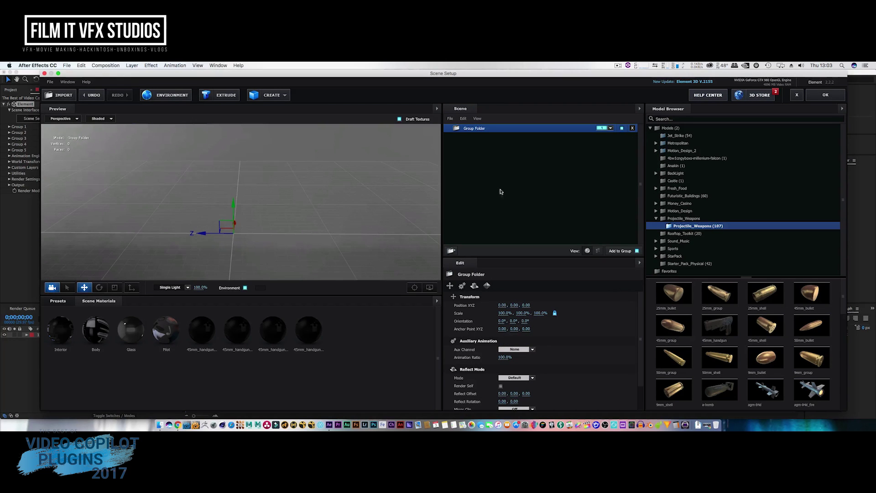
{"action": "mouse_move", "coordinate": [359, 212]}
{"action": "left_mouse_down"}
{"action": "mouse_move", "coordinate": [337, 217]}
{"action": "mouse_move", "coordinate": [374, 190]}
{"action": "mouse_move", "coordinate": [366, 230]}
{"action": "mouse_move", "coordinate": [360, 222]}
{"action": "left_mouse_up"}
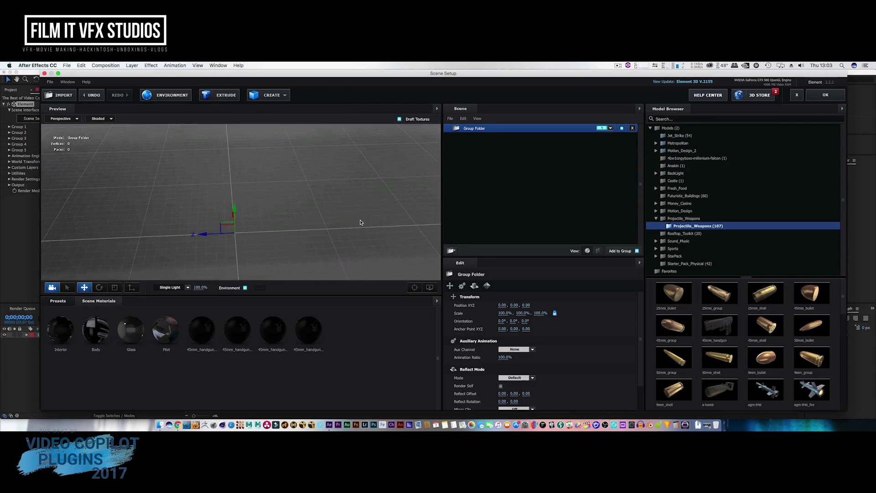
{"action": "left_click", "coordinate": [724, 232]}
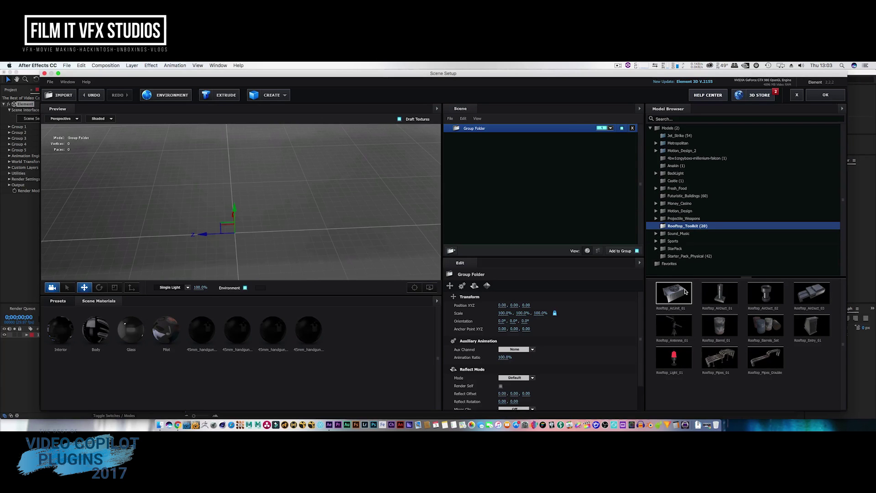
{"action": "left_click", "coordinate": [685, 291]}
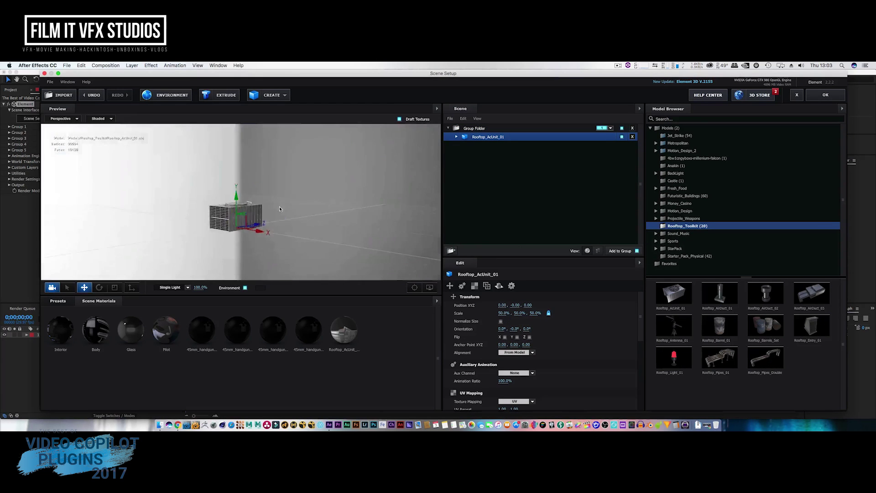
{"action": "scroll", "coordinate": [351, 226], "scroll_direction": "up", "scroll_amount": 5}
{"action": "left_click_drag", "start_coordinate": [352, 226], "coordinate": [357, 182]}
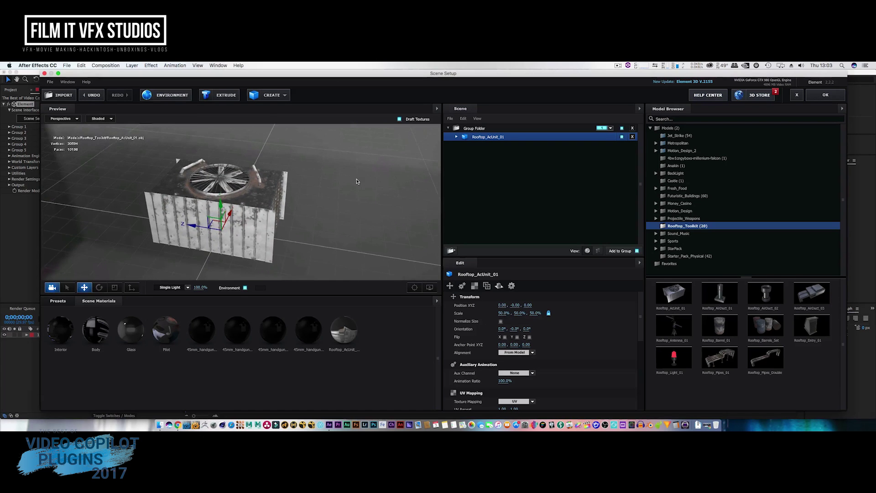
Move the rooftop AC unit along its Z axis to about -0.07 and examine its fan and casing.
{"action": "left_click_drag", "start_coordinate": [363, 228], "coordinate": [389, 224]}
{"action": "left_click_drag", "start_coordinate": [396, 176], "coordinate": [379, 206]}
{"action": "scroll", "coordinate": [384, 218], "scroll_direction": "up", "scroll_amount": 3}
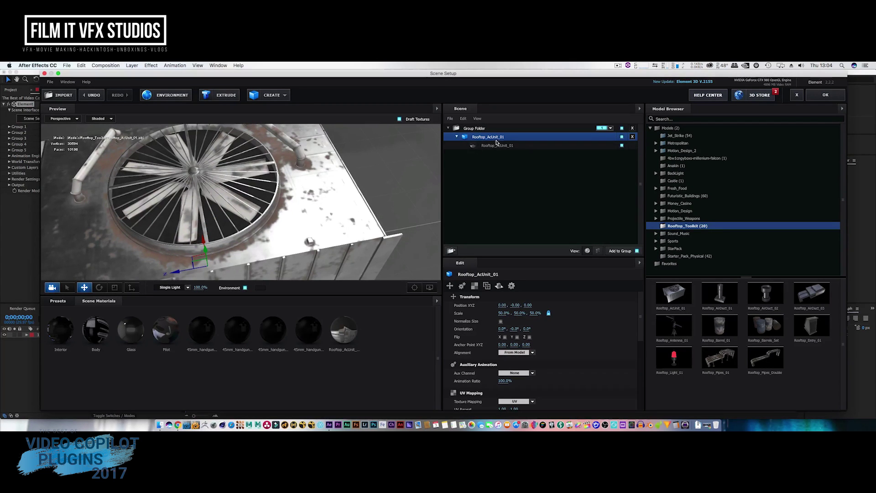
{"action": "left_click_drag", "start_coordinate": [178, 274], "coordinate": [289, 250]}
{"action": "mouse_move", "coordinate": [343, 259]}
{"action": "left_mouse_down"}
{"action": "mouse_move", "coordinate": [206, 225]}
{"action": "mouse_move", "coordinate": [345, 251]}
{"action": "left_mouse_up"}
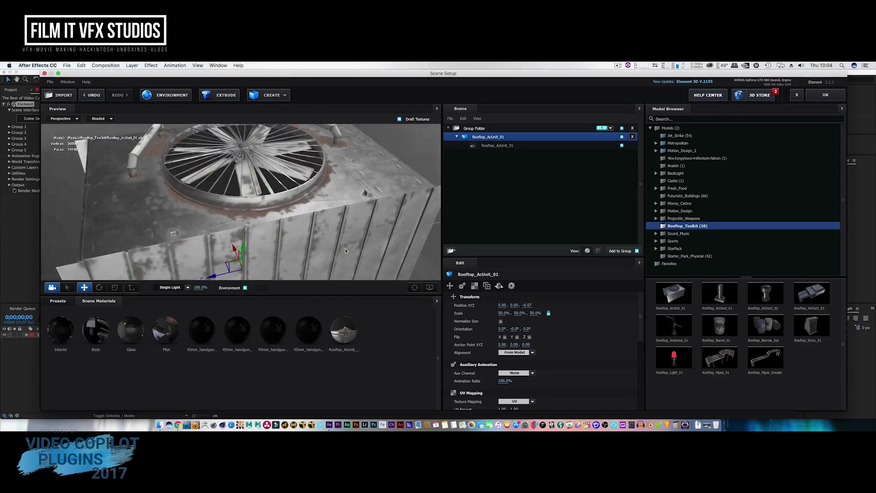
{"action": "scroll", "coordinate": [347, 250], "scroll_direction": "up", "scroll_amount": 5}
{"action": "scroll", "coordinate": [349, 249], "scroll_direction": "down", "scroll_amount": 10}
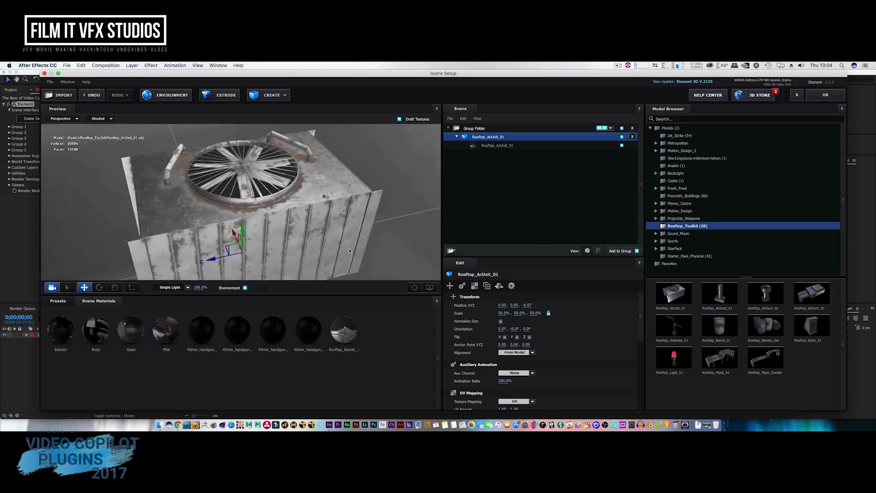
{"action": "mouse_move", "coordinate": [349, 250]}
{"action": "left_mouse_down"}
{"action": "mouse_move", "coordinate": [337, 209]}
{"action": "mouse_move", "coordinate": [340, 249]}
{"action": "left_mouse_up"}
{"action": "scroll", "coordinate": [341, 248], "scroll_direction": "down", "scroll_amount": 5}
{"action": "mouse_move", "coordinate": [278, 224]}
{"action": "left_mouse_down"}
{"action": "mouse_move", "coordinate": [326, 241]}
{"action": "mouse_move", "coordinate": [279, 217]}
{"action": "left_mouse_up"}
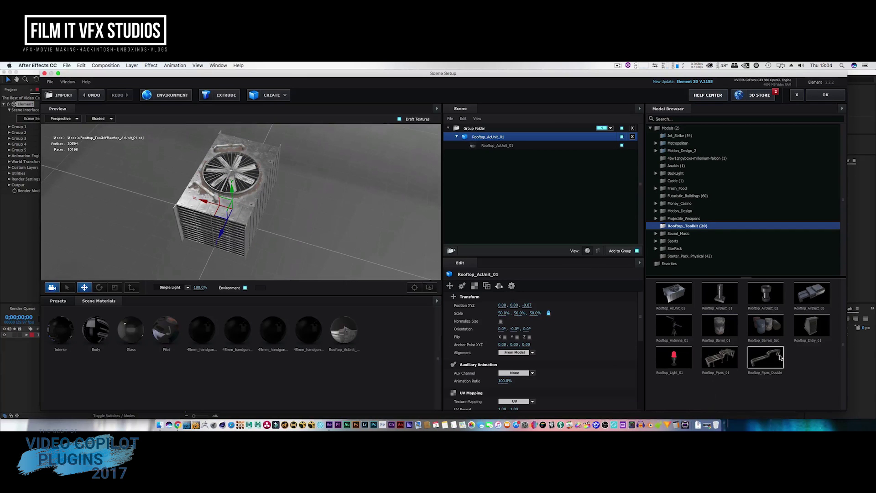
Add the Rooftop_Pipes_01 model, move it along X to about -0.42 beside the AC unit, and accept the scene.
{"action": "double_click", "coordinate": [728, 354]}
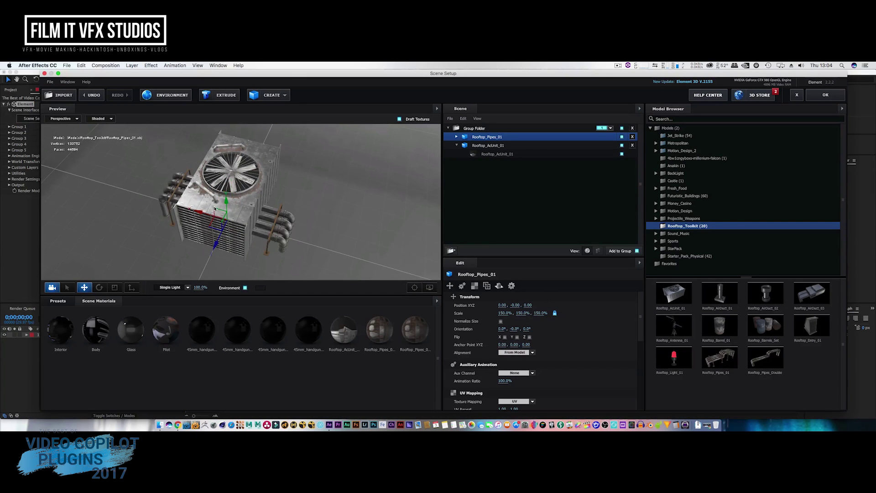
{"action": "left_click_drag", "start_coordinate": [200, 212], "coordinate": [292, 240]}
{"action": "left_click_drag", "start_coordinate": [339, 195], "coordinate": [360, 206]}
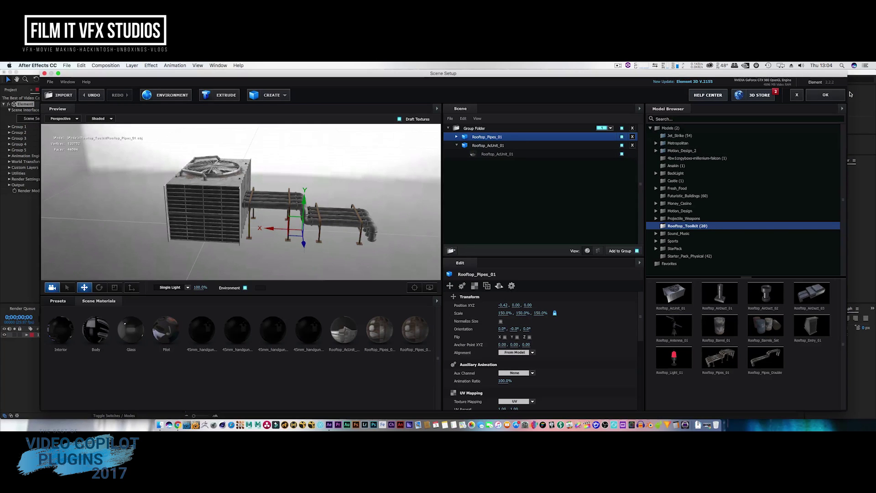
{"action": "left_click", "coordinate": [821, 96]}
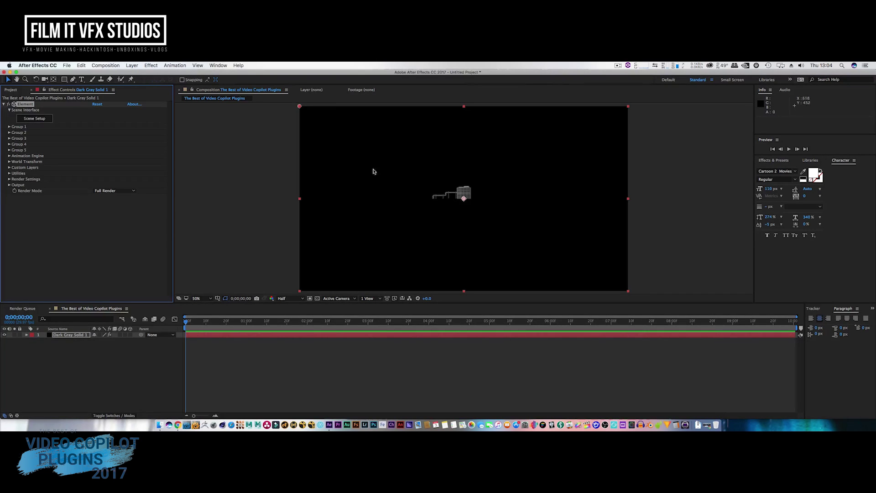
Create a new camera layer with the default settings above the solid.
{"action": "left_click", "coordinate": [132, 65]}
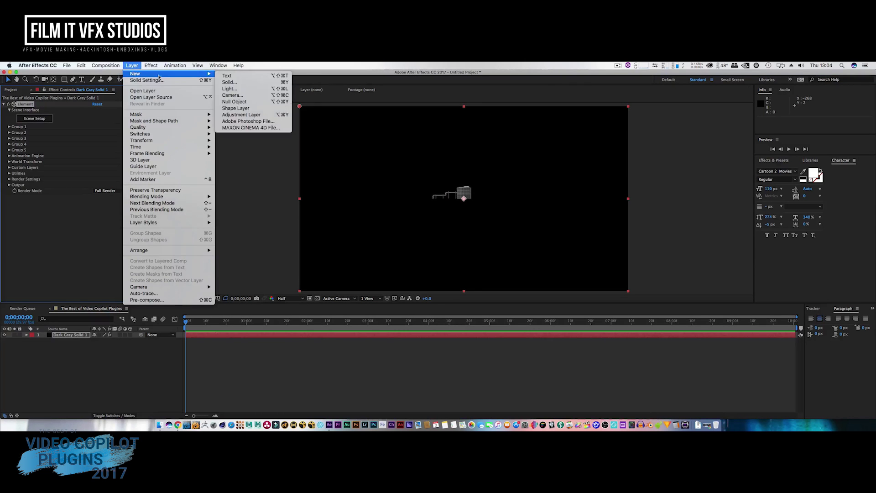
{"action": "mouse_move", "coordinate": [200, 76]}
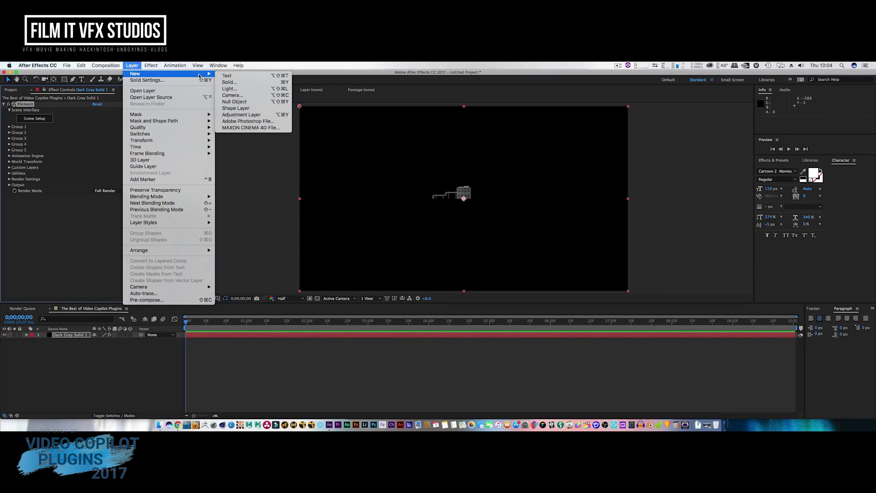
{"action": "left_click", "coordinate": [233, 95]}
{"action": "left_click", "coordinate": [550, 319]}
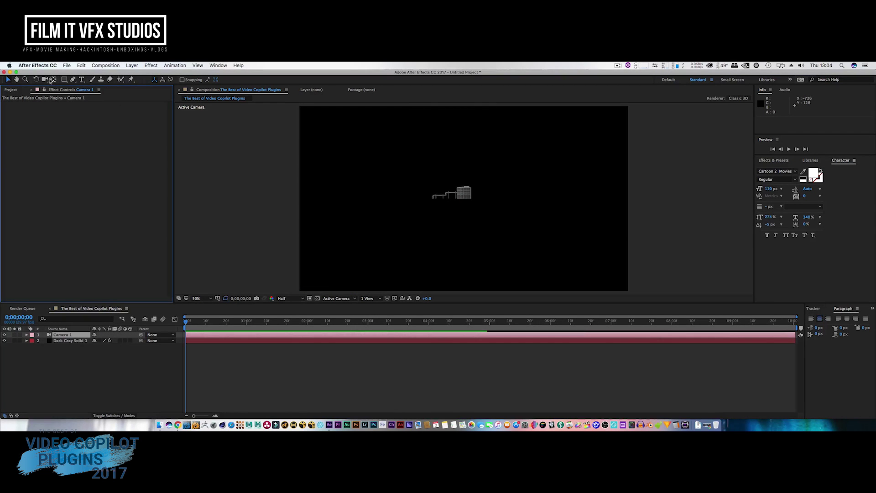
Move and orbit the camera around the rooftop AC unit and pipes with the Unified Camera tool, viewing them closer and from several angles.
{"action": "left_click", "coordinate": [46, 80]}
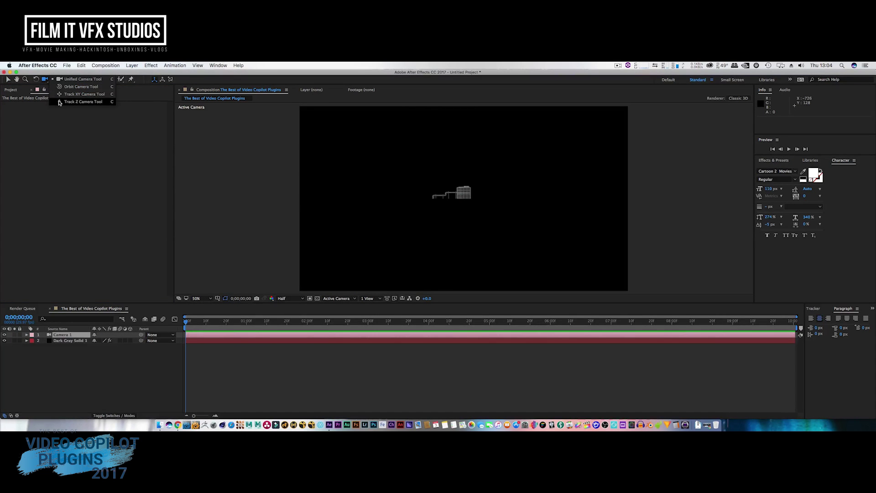
{"action": "left_click", "coordinate": [68, 79]}
{"action": "left_click_drag", "start_coordinate": [476, 197], "coordinate": [577, 193]}
{"action": "left_click_drag", "start_coordinate": [467, 201], "coordinate": [514, 226]}
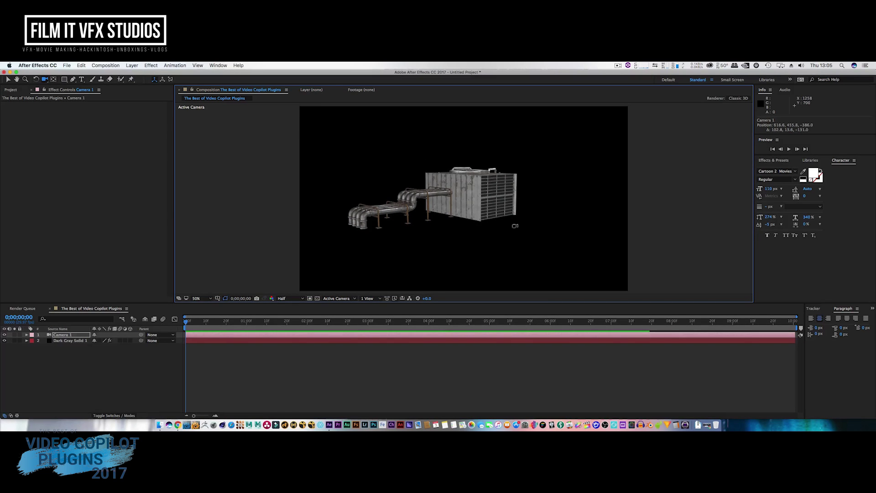
{"action": "mouse_move", "coordinate": [534, 221]}
{"action": "left_mouse_down"}
{"action": "mouse_move", "coordinate": [505, 234]}
{"action": "mouse_move", "coordinate": [454, 220]}
{"action": "mouse_move", "coordinate": [503, 228]}
{"action": "mouse_move", "coordinate": [540, 220]}
{"action": "left_mouse_up"}
{"action": "left_click_drag", "start_coordinate": [428, 197], "coordinate": [484, 215]}
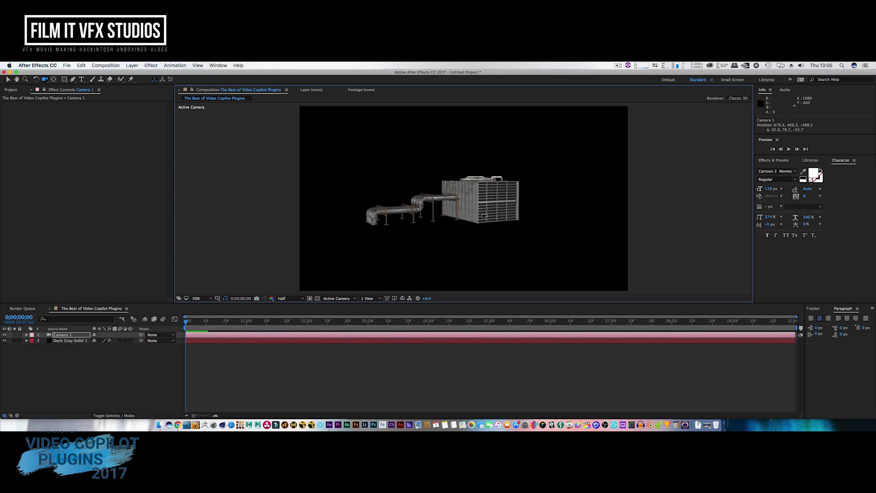
{"action": "left_click_drag", "start_coordinate": [481, 215], "coordinate": [469, 197]}
{"action": "left_click_drag", "start_coordinate": [517, 229], "coordinate": [438, 234]}
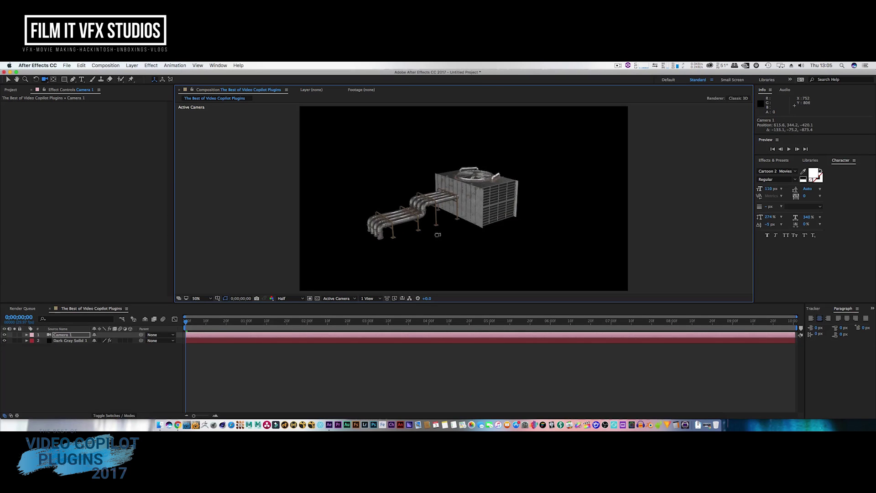
{"action": "left_click_drag", "start_coordinate": [467, 206], "coordinate": [459, 230]}
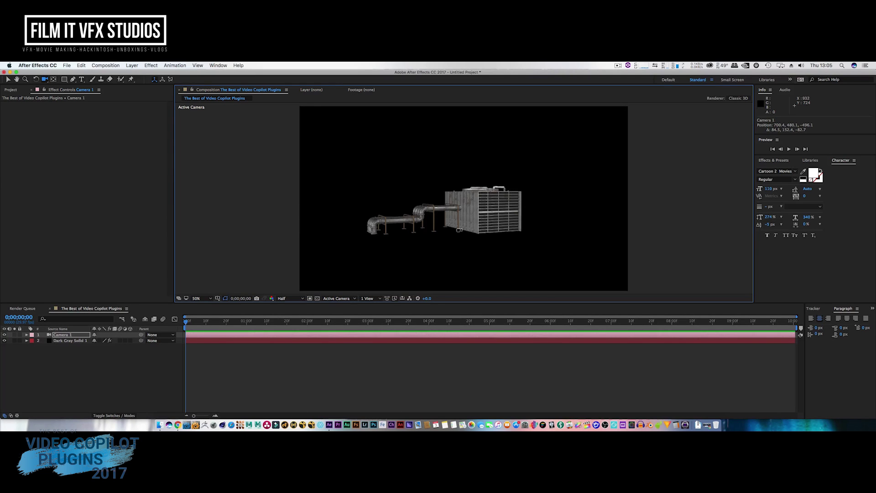
{"action": "mouse_move", "coordinate": [478, 221]}
{"action": "left_mouse_down"}
{"action": "mouse_move", "coordinate": [474, 229]}
{"action": "mouse_move", "coordinate": [495, 219]}
{"action": "left_mouse_up"}
{"action": "left_click_drag", "start_coordinate": [510, 215], "coordinate": [472, 234]}
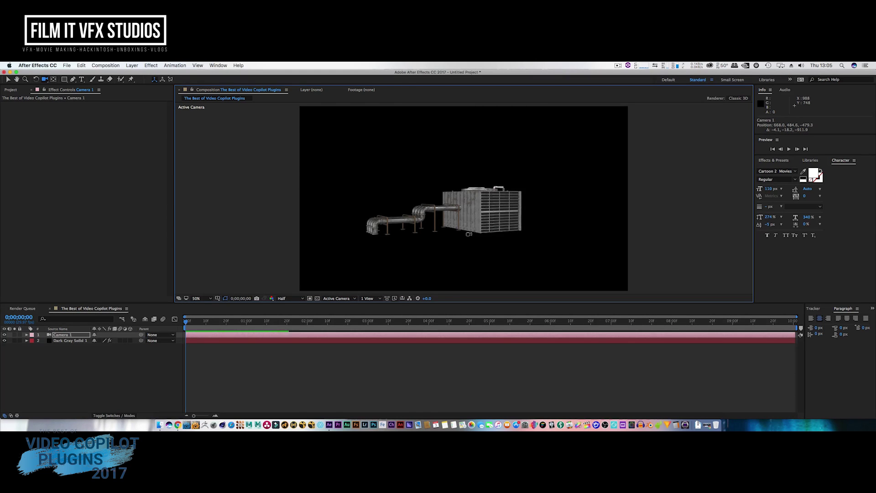
Delete the dark gray Element solid and the camera layer from the composition.
{"action": "left_click", "coordinate": [68, 341]}
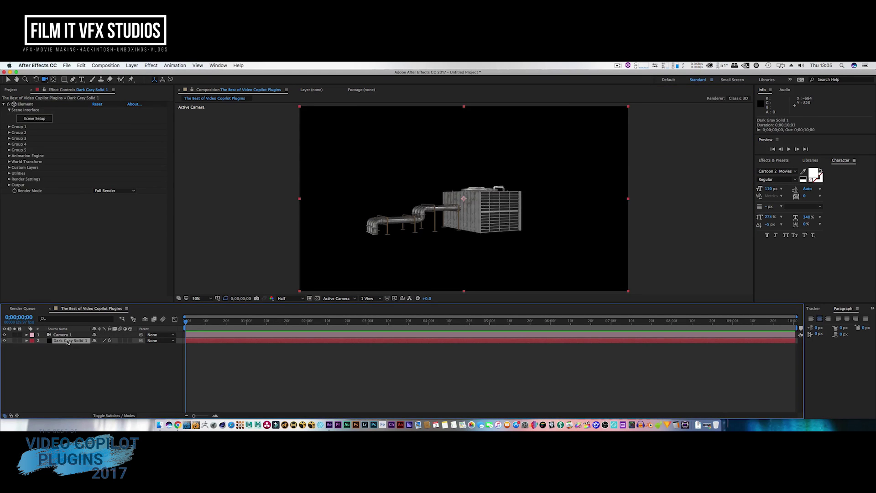
{"action": "key", "text": "Delete"}
{"action": "left_click", "coordinate": [66, 337]}
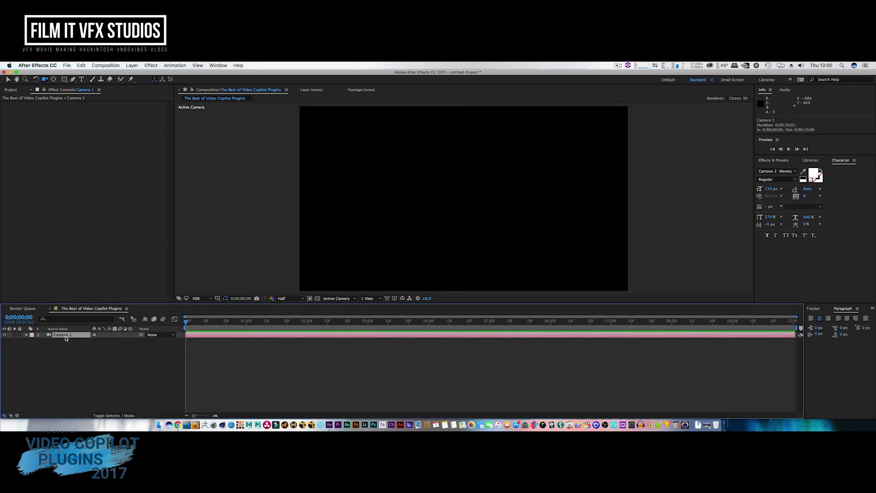
{"action": "key", "text": "Delete"}
Create a new dark gray solid layer of 1920 × 1080 px with its default name.
{"action": "left_click", "coordinate": [131, 65]}
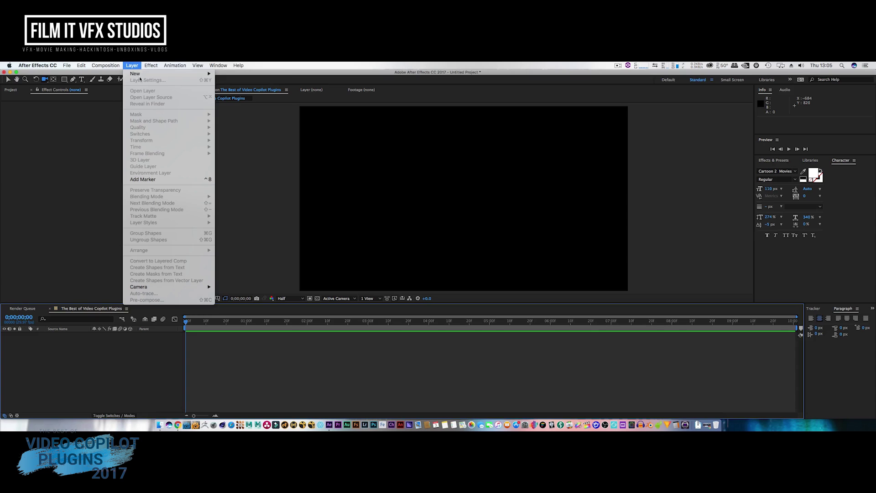
{"action": "mouse_move", "coordinate": [136, 74]}
{"action": "left_click", "coordinate": [235, 81]}
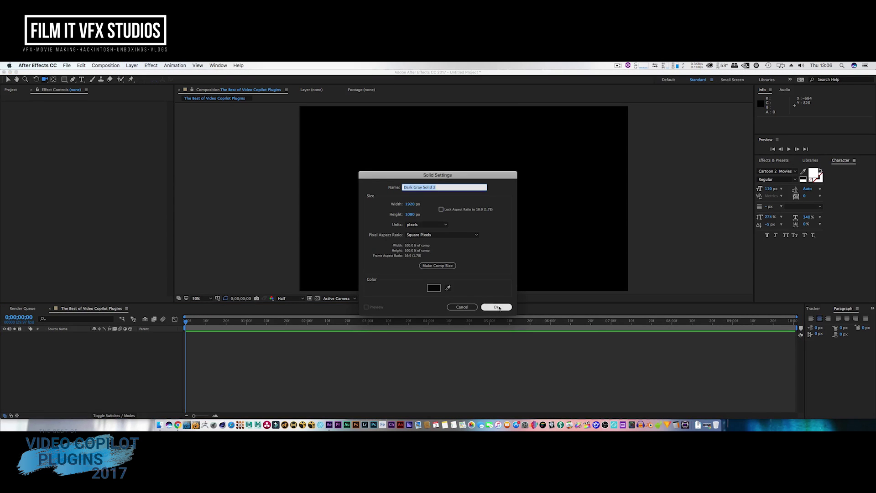
{"action": "left_click", "coordinate": [498, 306]}
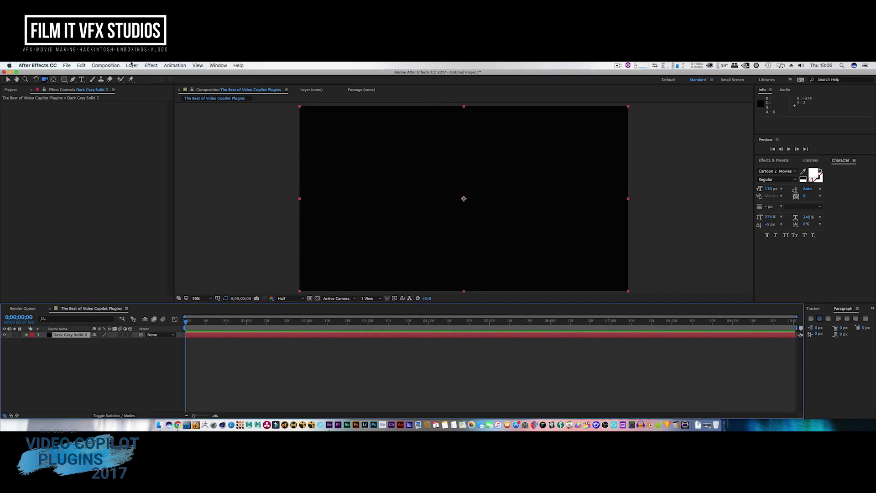
Apply Video Copilot's Optical Flares effect to the new solid and move the flare source to about 368, 544.
{"action": "left_click", "coordinate": [150, 65]}
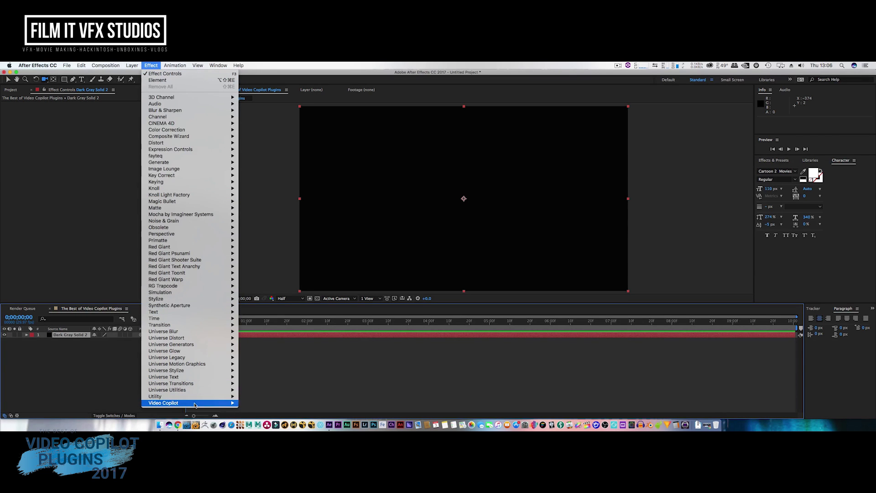
{"action": "mouse_move", "coordinate": [199, 404]}
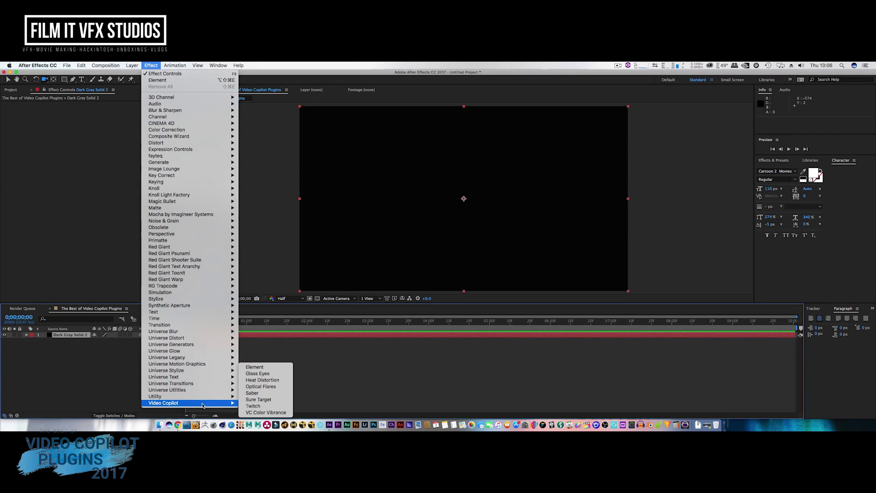
{"action": "left_click", "coordinate": [267, 392]}
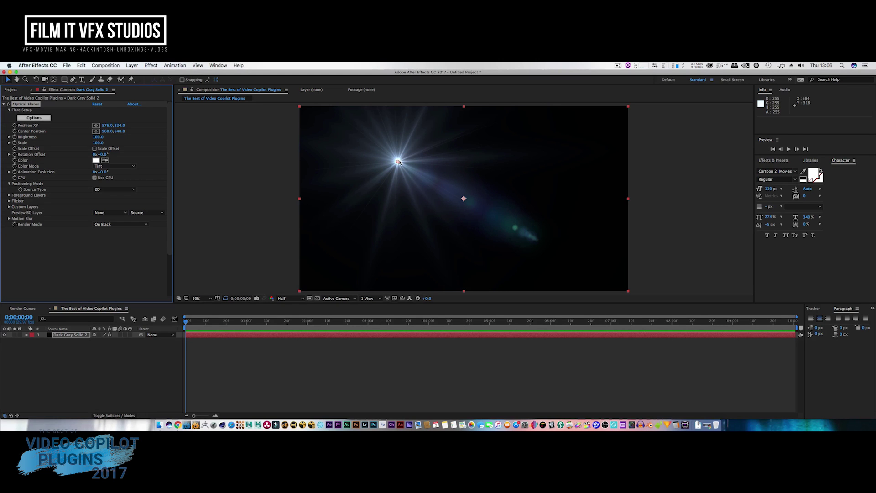
{"action": "left_click_drag", "start_coordinate": [399, 162], "coordinate": [340, 187]}
{"action": "left_click_drag", "start_coordinate": [395, 195], "coordinate": [365, 188]}
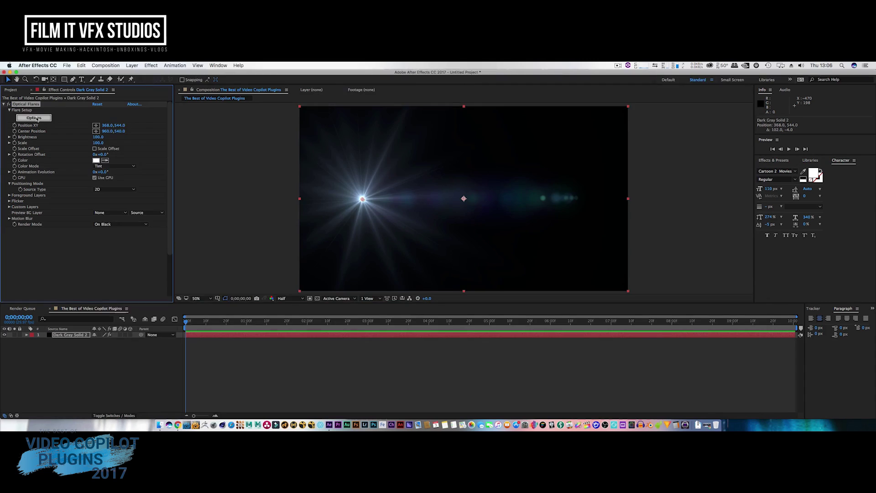
Open the Optical Flares options, load the Angelicus preset from Pro_Presets_1, and move the flare across the preview.
{"action": "left_click", "coordinate": [34, 117]}
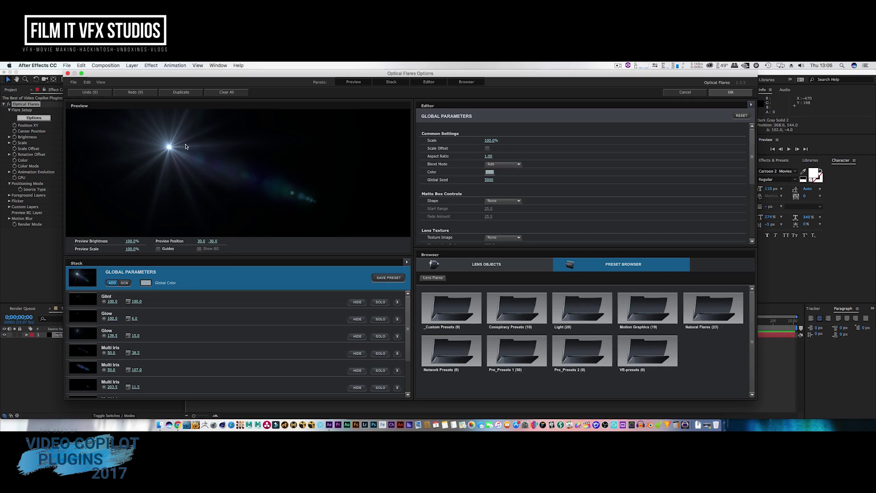
{"action": "left_click_drag", "start_coordinate": [168, 147], "coordinate": [308, 178]}
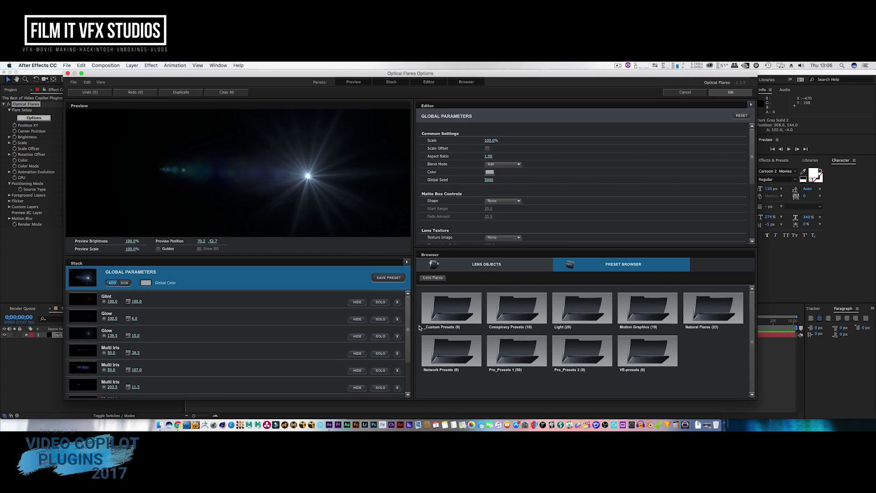
{"action": "double_click", "coordinate": [517, 352]}
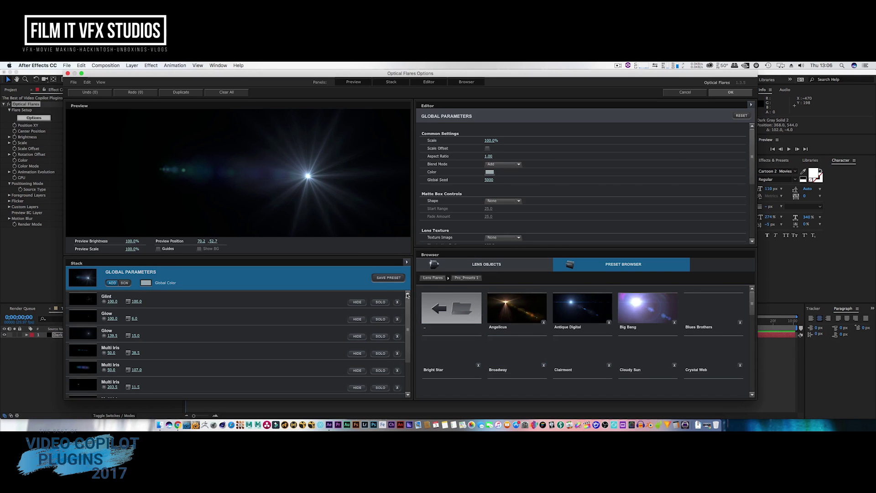
{"action": "left_click", "coordinate": [512, 314]}
{"action": "left_click_drag", "start_coordinate": [314, 191], "coordinate": [173, 169]}
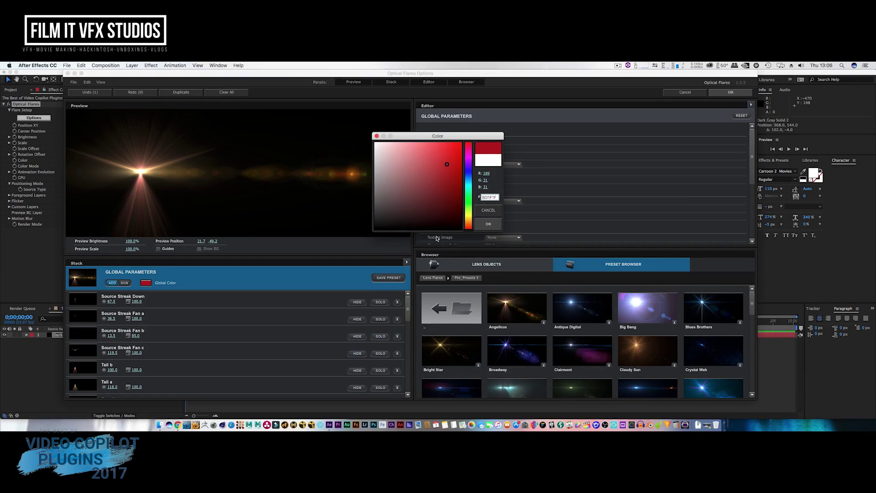
Set the Angelicus flare's global color to dark red and look through its stack of lens objects.
{"action": "left_click", "coordinate": [488, 224]}
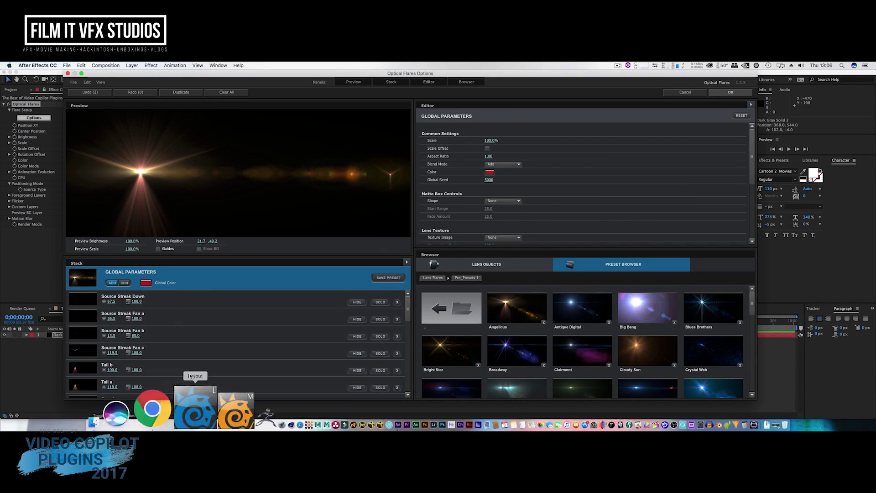
{"action": "scroll", "coordinate": [206, 339], "scroll_direction": "down", "scroll_amount": 5}
{"action": "scroll", "coordinate": [207, 339], "scroll_direction": "down", "scroll_amount": 2}
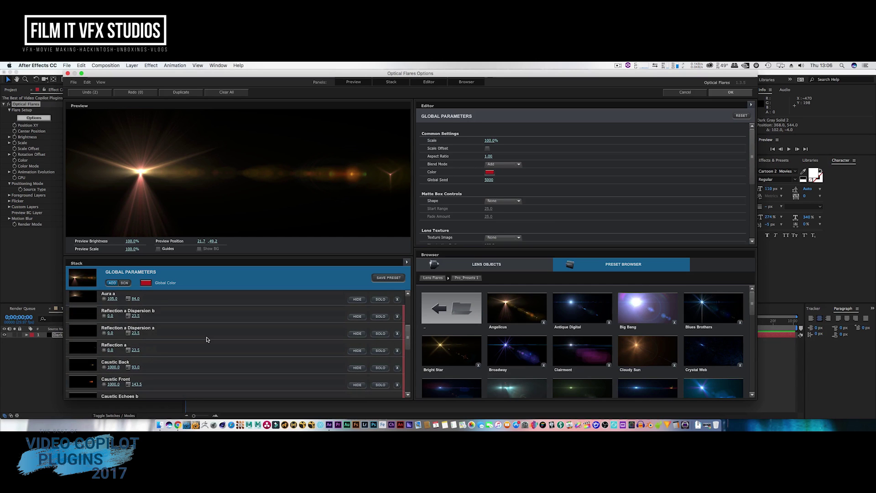
{"action": "scroll", "coordinate": [207, 339], "scroll_direction": "up", "scroll_amount": 5}
Load the Big Bang preset and move its flare from one side of the preview to the other.
{"action": "left_click_drag", "start_coordinate": [145, 166], "coordinate": [376, 178]}
{"action": "left_click", "coordinate": [666, 314]}
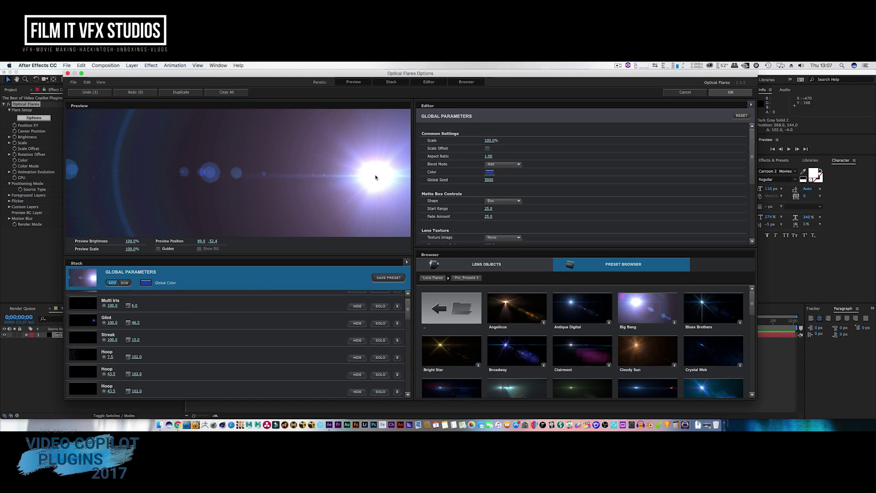
{"action": "left_click_drag", "start_coordinate": [376, 178], "coordinate": [146, 184]}
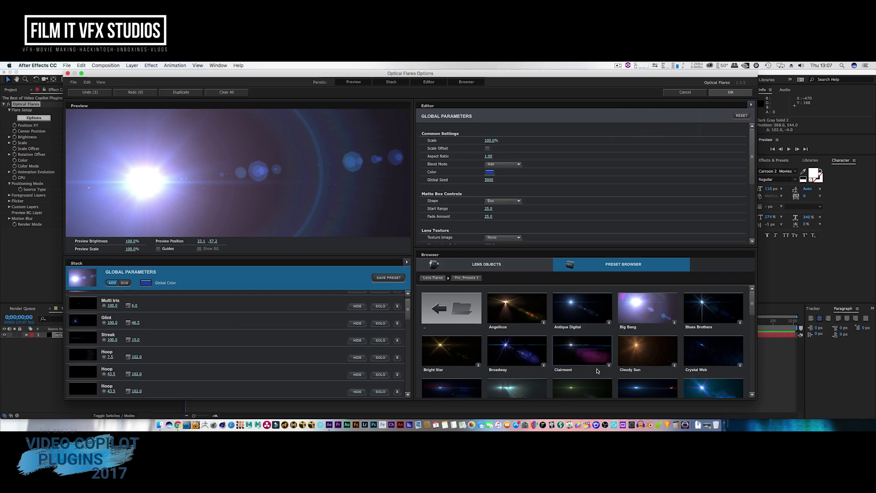
Load the green Laser Stairs preset and move its flare across the preview.
{"action": "scroll", "coordinate": [598, 369], "scroll_direction": "down", "scroll_amount": 5}
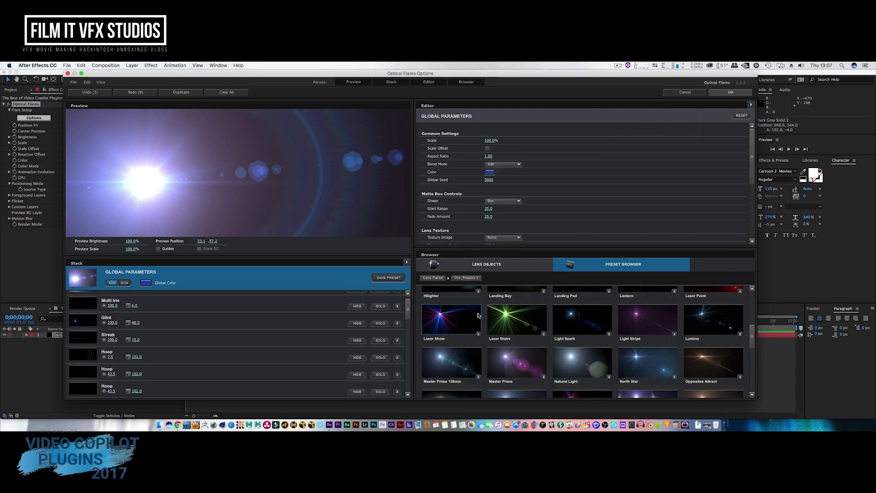
{"action": "left_click", "coordinate": [508, 321]}
{"action": "left_click_drag", "start_coordinate": [146, 184], "coordinate": [130, 175]}
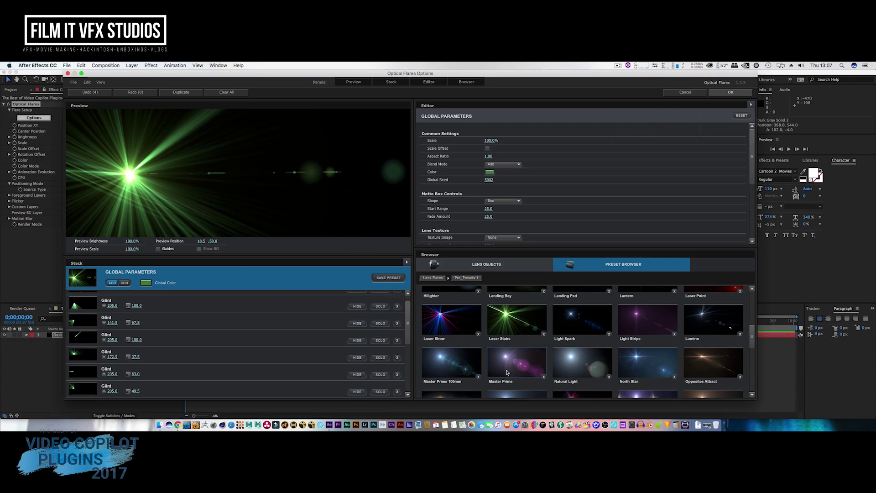
{"action": "left_click_drag", "start_coordinate": [114, 171], "coordinate": [316, 173]}
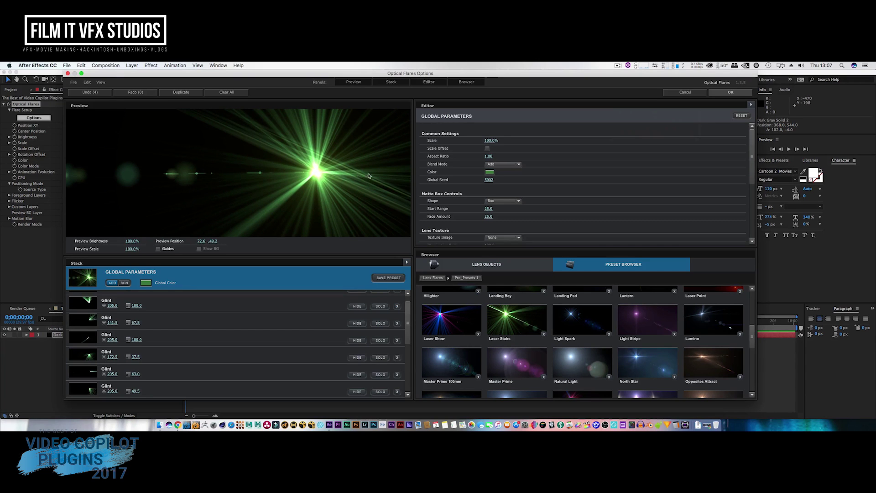
Set the flare's global aspect ratio to 0.90 and move the flare back and forth in the preview.
{"action": "mouse_move", "coordinate": [489, 156]}
{"action": "left_mouse_down"}
{"action": "mouse_move", "coordinate": [497, 157]}
{"action": "mouse_move", "coordinate": [483, 156]}
{"action": "mouse_move", "coordinate": [499, 142]}
{"action": "mouse_move", "coordinate": [506, 158]}
{"action": "mouse_move", "coordinate": [487, 158]}
{"action": "left_mouse_up"}
{"action": "left_click_drag", "start_coordinate": [319, 173], "coordinate": [168, 172]}
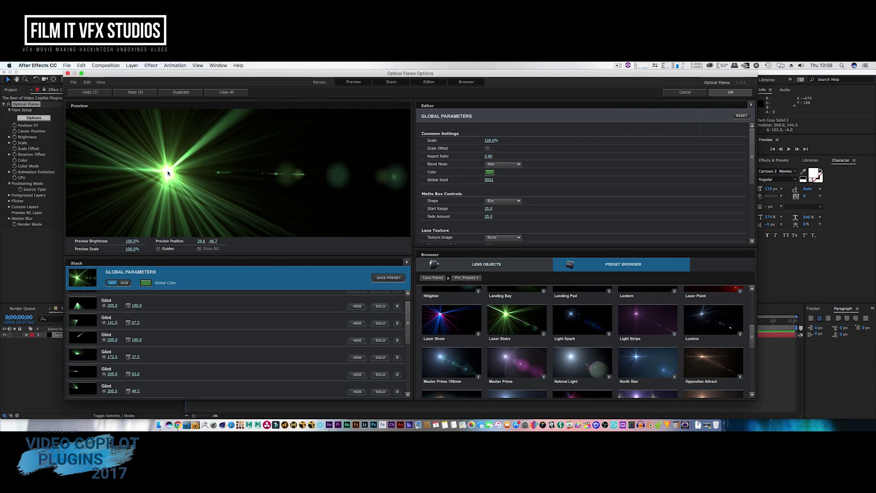
{"action": "left_click_drag", "start_coordinate": [168, 172], "coordinate": [307, 174]}
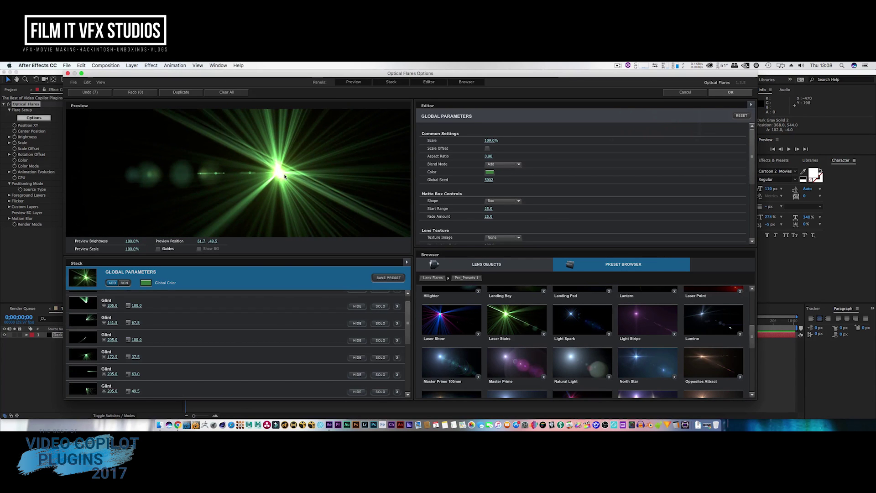
Try the Dag lens texture image on the flare in the preview, and close the options without keeping the changes.
{"action": "scroll", "coordinate": [519, 205], "scroll_direction": "down", "scroll_amount": 3}
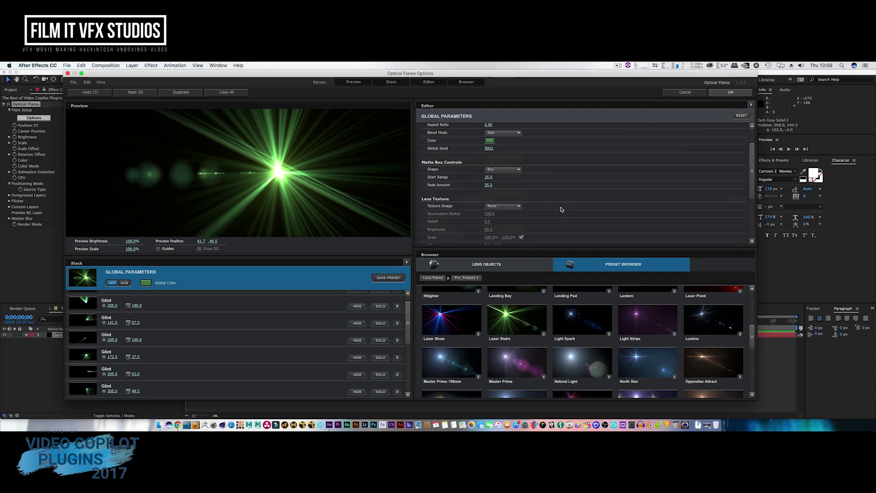
{"action": "left_click", "coordinate": [518, 206]}
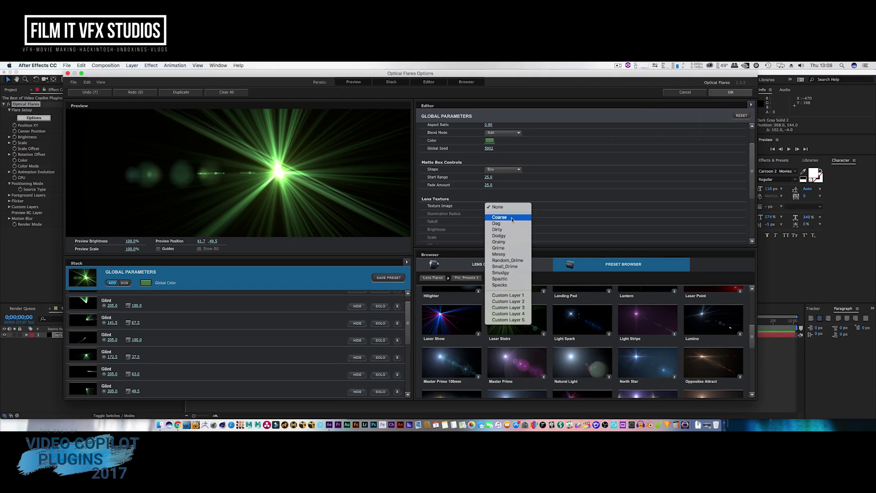
{"action": "left_click", "coordinate": [395, 206]}
{"action": "left_click_drag", "start_coordinate": [284, 177], "coordinate": [323, 179]}
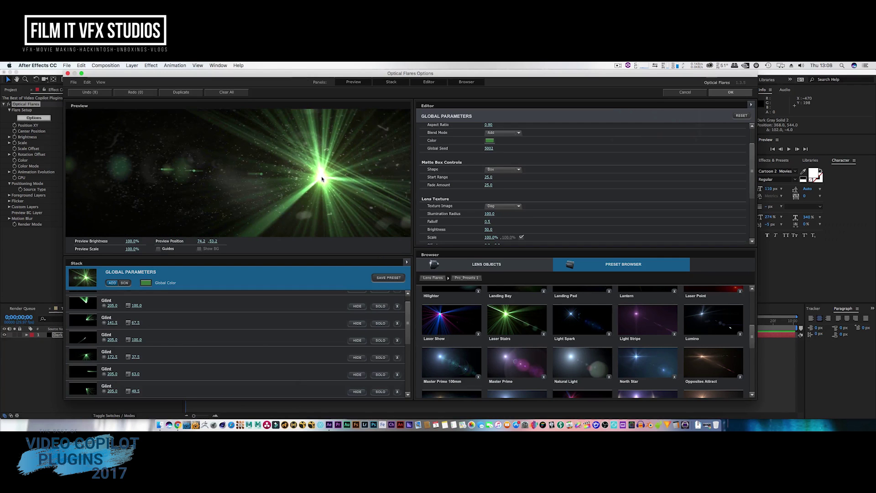
{"action": "left_click", "coordinate": [685, 92]}
{"action": "left_click", "coordinate": [411, 176]}
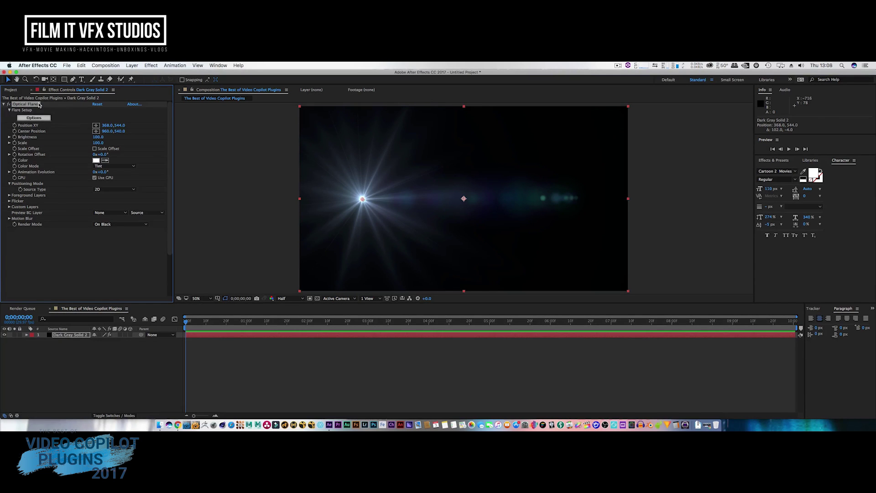
Remove the Optical Flares effect from Dark Gray Solid 2 and look through the Video Copilot effects without applying one.
{"action": "key", "text": "Delete"}
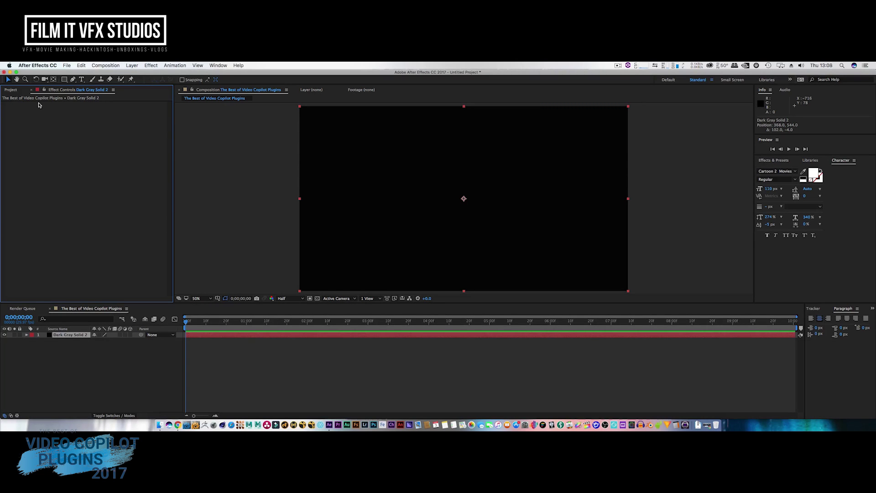
{"action": "left_click", "coordinate": [66, 335]}
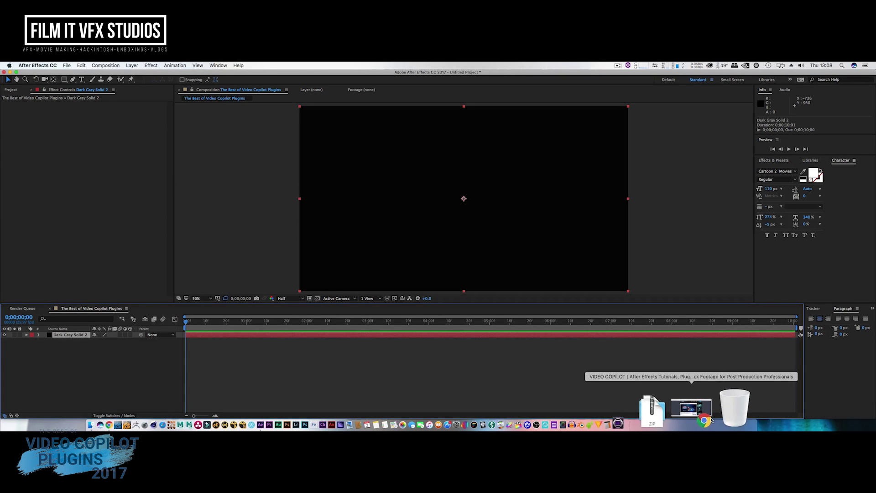
{"action": "left_click", "coordinate": [150, 66]}
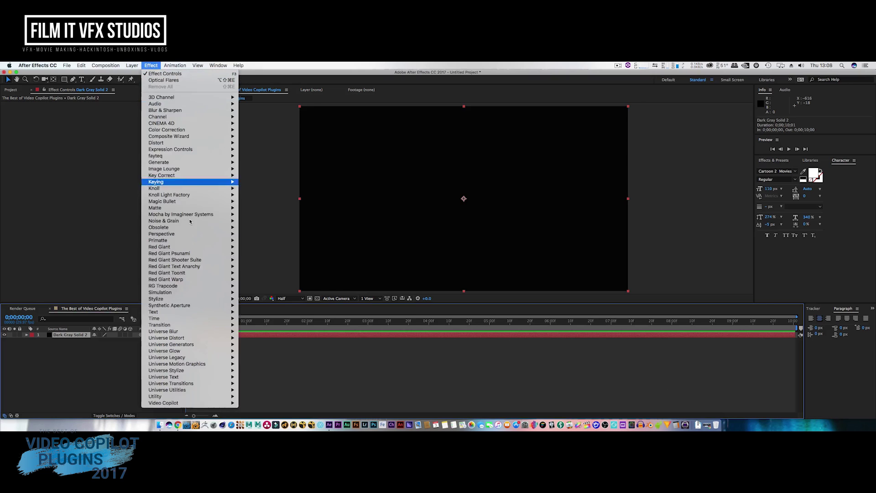
{"action": "mouse_move", "coordinate": [204, 405]}
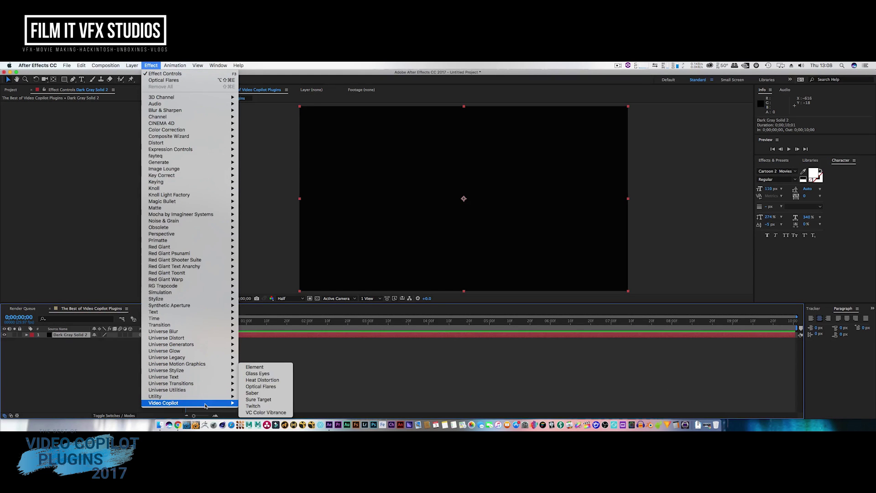
{"action": "left_click", "coordinate": [368, 383]}
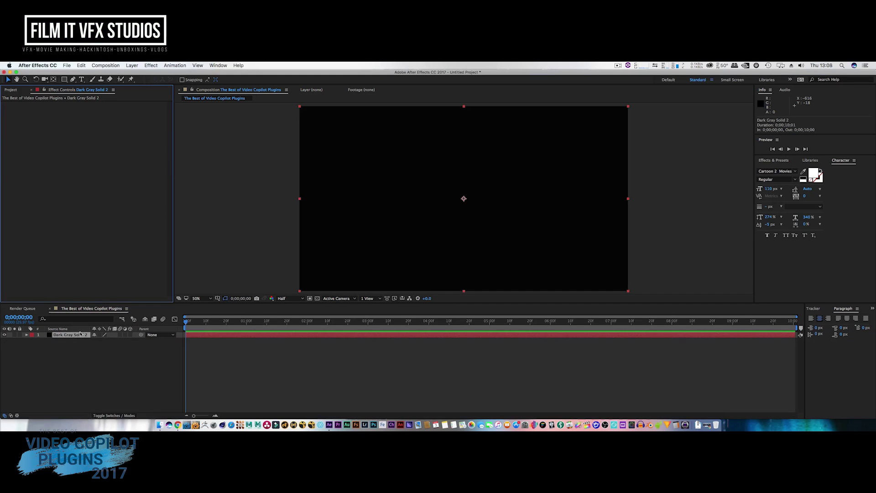
Search the effects for "opt" with the pop-up effect search and apply Optical Flares to Dark Gray Solid 2.
{"action": "left_click", "coordinate": [79, 335]}
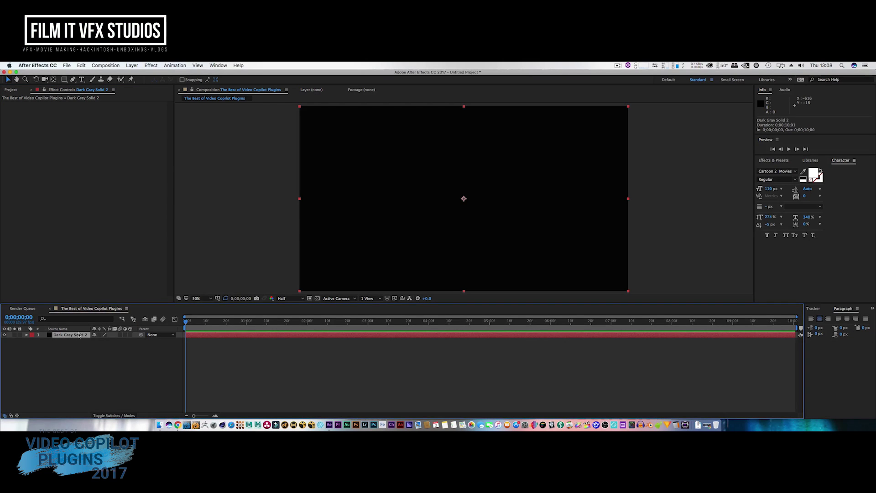
{"action": "key", "text": "ctrl+space"}
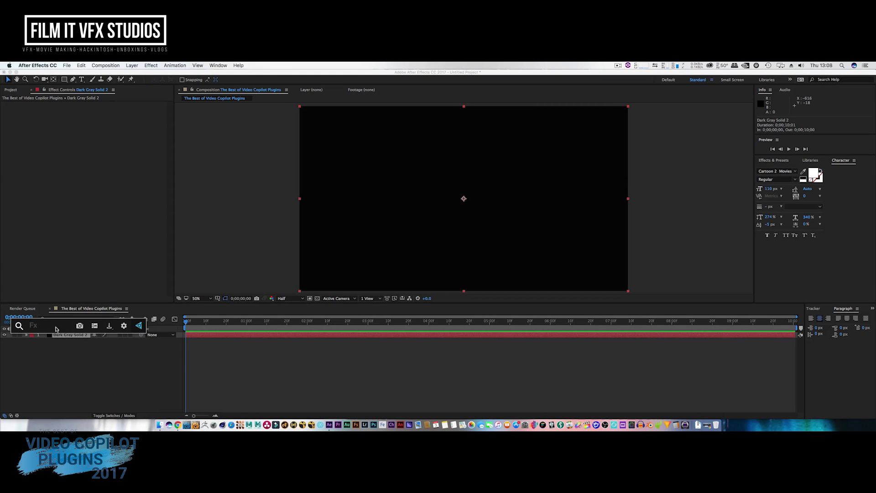
{"action": "type", "text": "opt"}
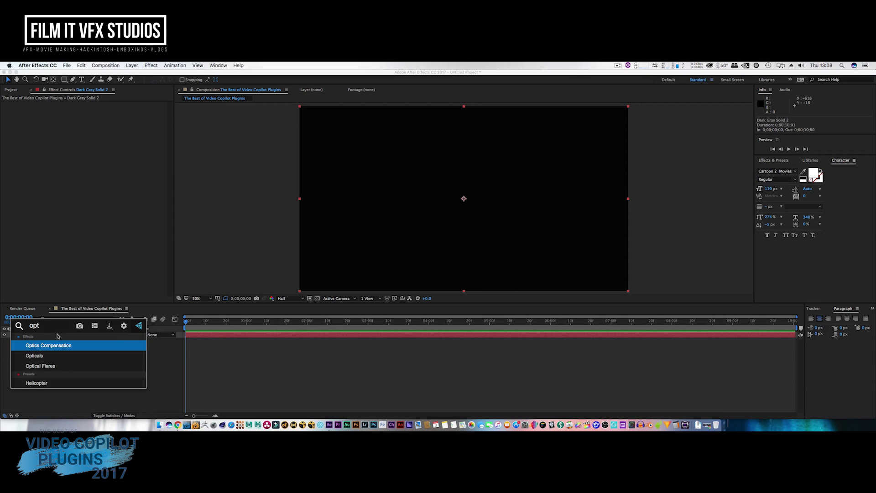
{"action": "left_click", "coordinate": [41, 365]}
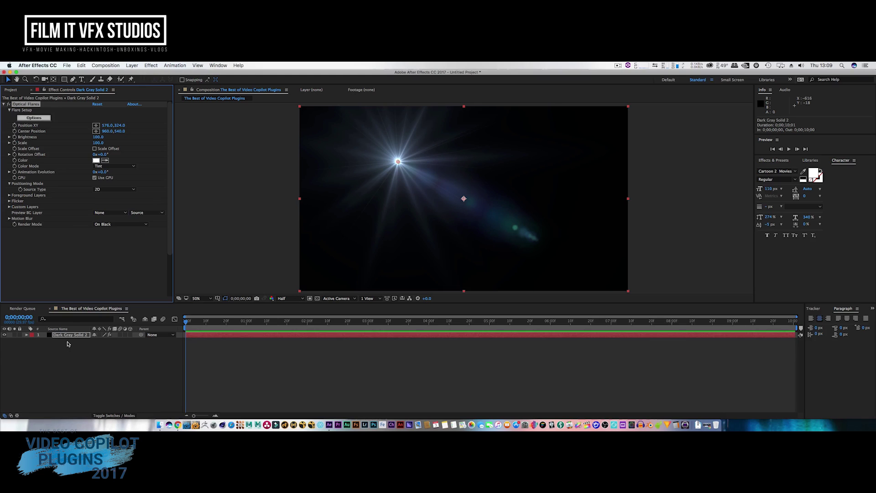
Search the effects for "blur", add Camera Lens Blur to the solid, and move the flare to about 1280, 512.
{"action": "key", "text": "ctrl+space"}
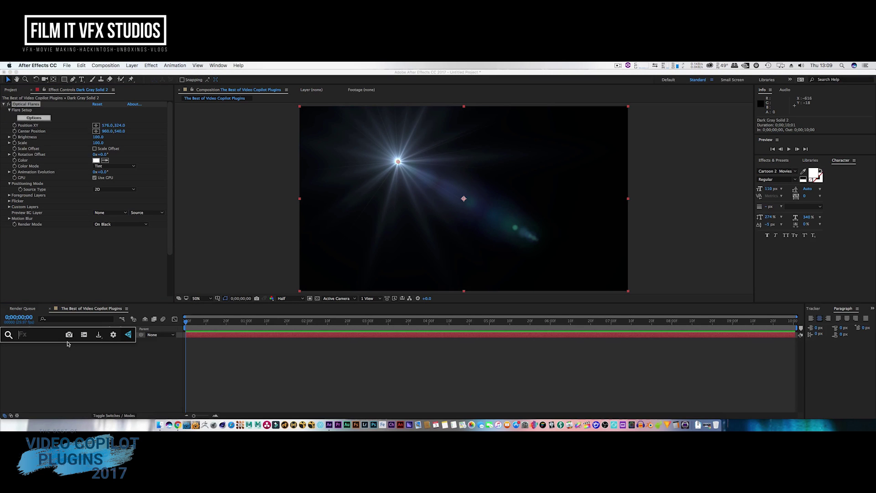
{"action": "type", "text": "blur"}
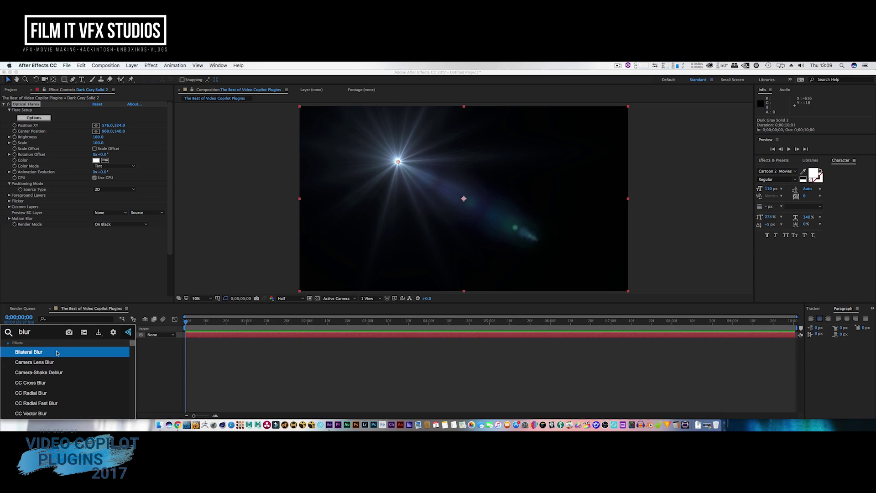
{"action": "left_click", "coordinate": [48, 363]}
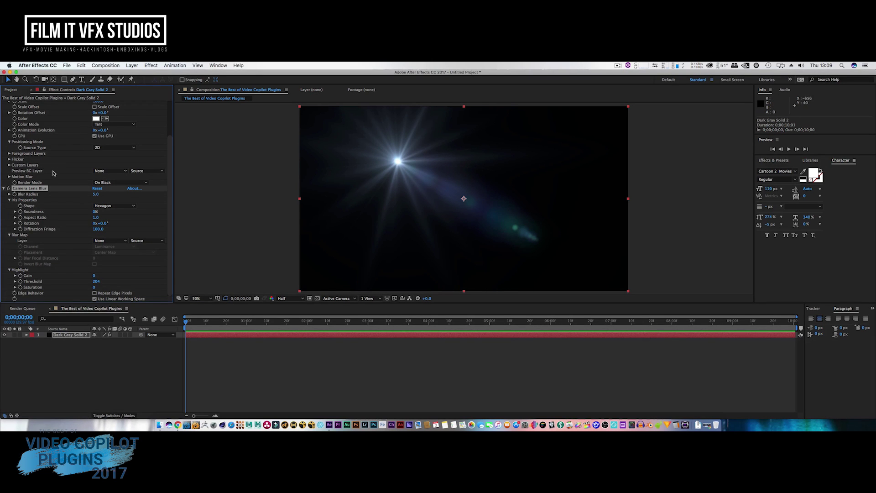
{"action": "scroll", "coordinate": [53, 173], "scroll_direction": "up", "scroll_amount": 5}
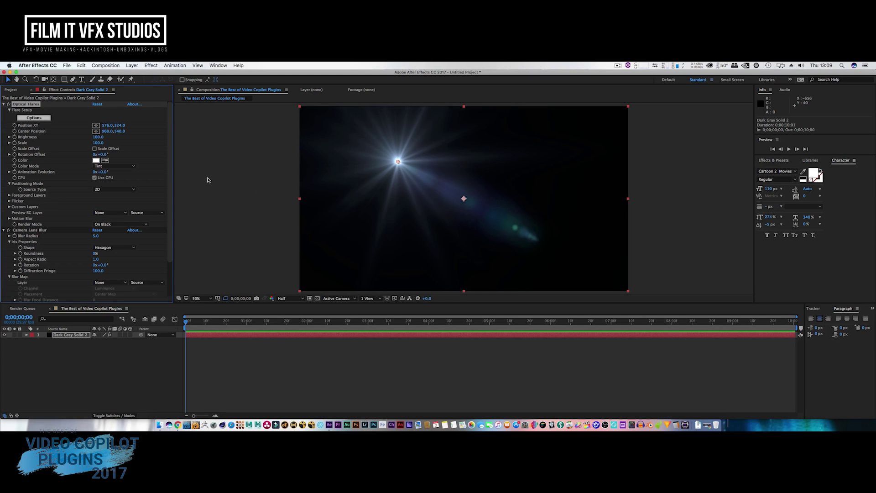
{"action": "left_click_drag", "start_coordinate": [398, 162], "coordinate": [519, 193]}
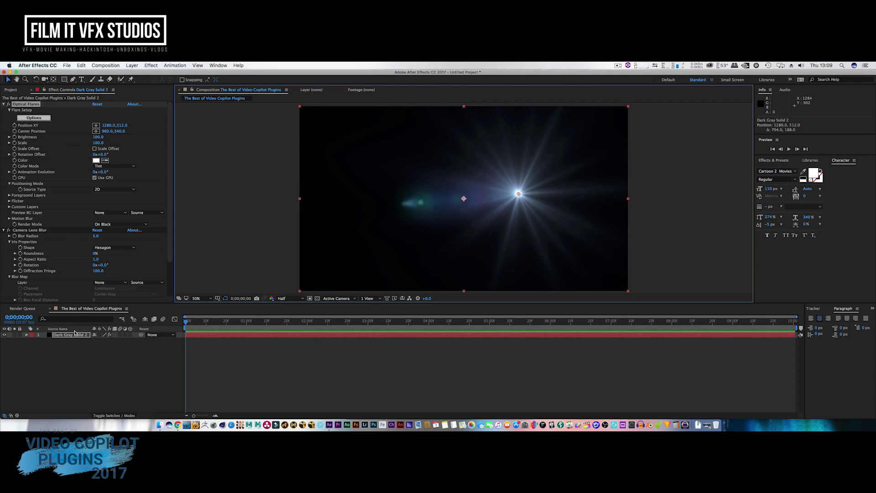
Delete both the Optical Flares and Camera Lens Blur effects from the solid.
{"action": "left_click", "coordinate": [32, 106]}
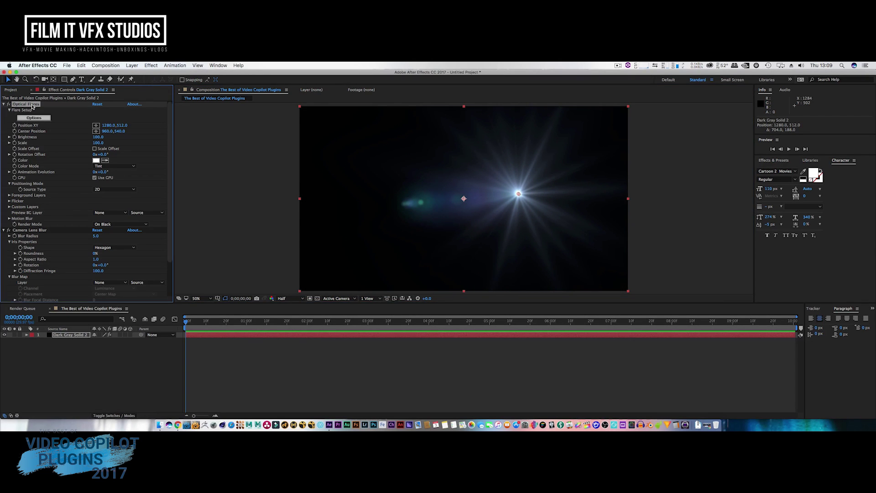
{"action": "key", "text": "Delete"}
{"action": "left_click", "coordinate": [32, 106]}
{"action": "key", "text": "Delete"}
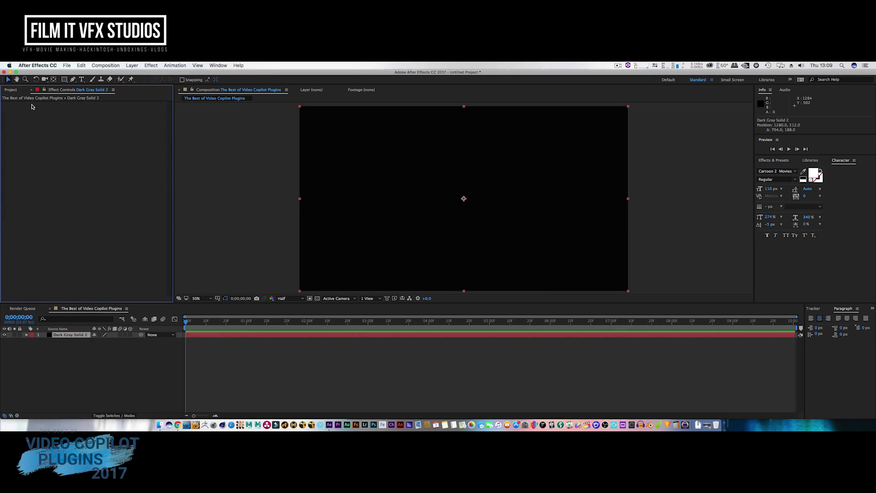
Import ContraFlex-flange-jacket-jet-fire-testing.jpg from the Desktop and place it at the centre of the composition.
{"action": "left_click", "coordinate": [61, 336]}
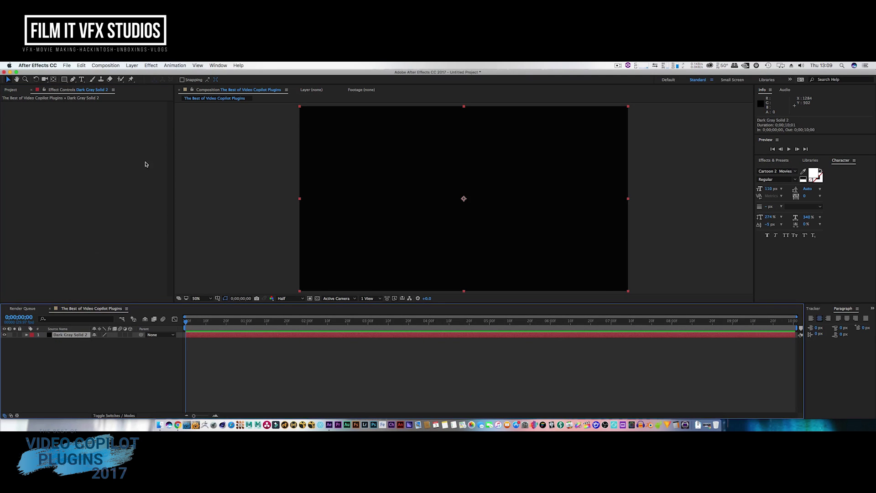
{"action": "left_click", "coordinate": [151, 65]}
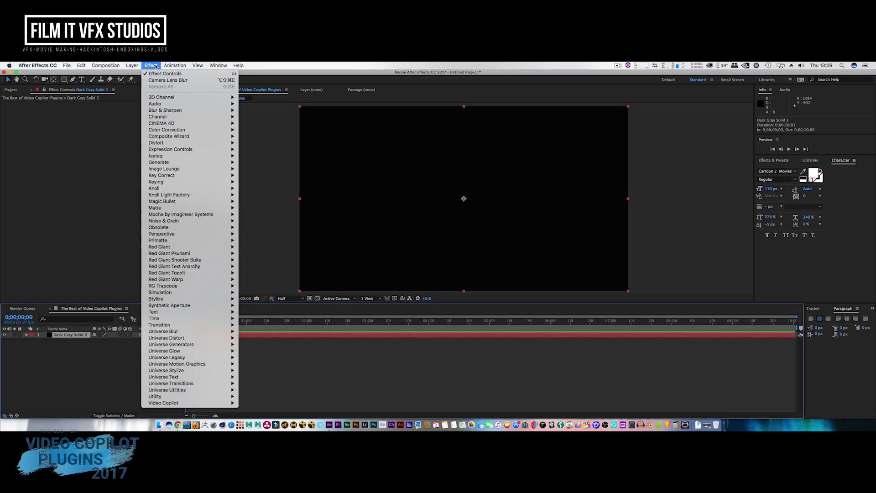
{"action": "mouse_move", "coordinate": [67, 65]}
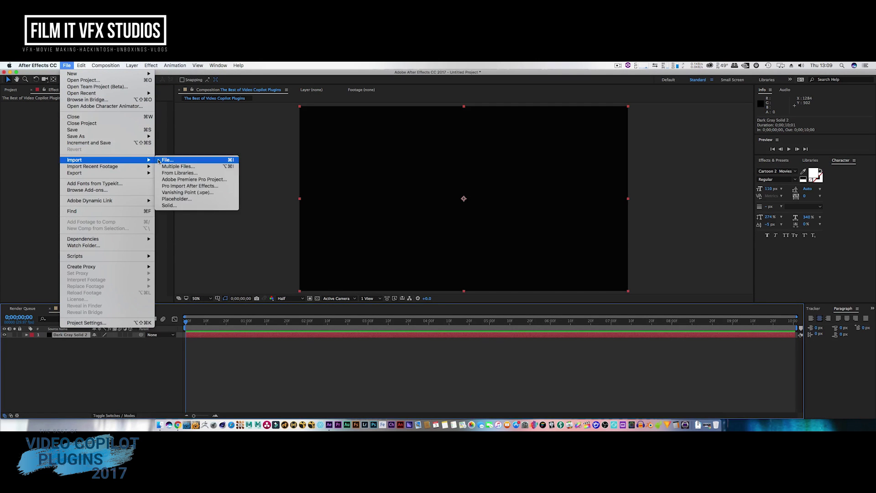
{"action": "left_click", "coordinate": [160, 161]}
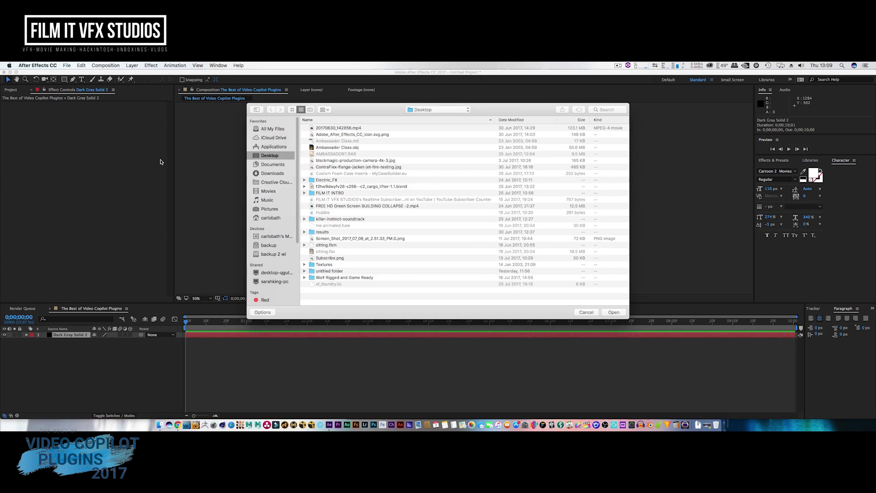
{"action": "left_click", "coordinate": [291, 109]}
{"action": "left_click", "coordinate": [566, 137]}
{"action": "key", "text": "Return"}
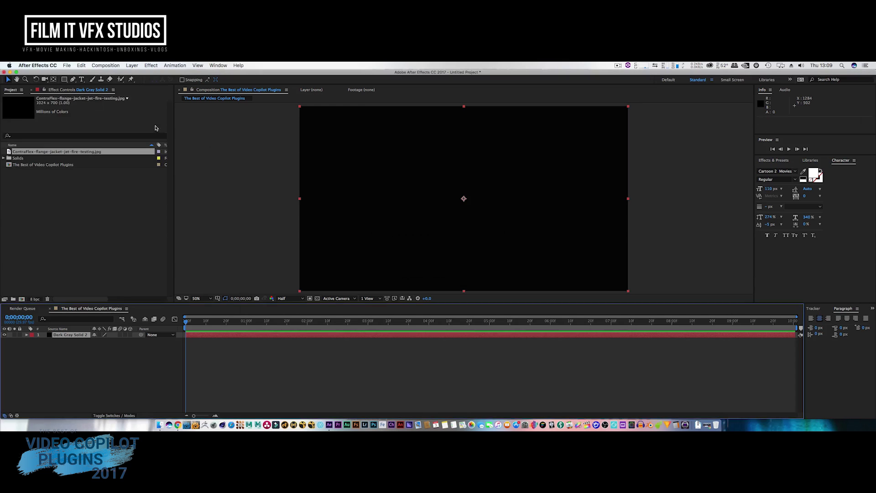
{"action": "left_click_drag", "start_coordinate": [43, 153], "coordinate": [463, 198]}
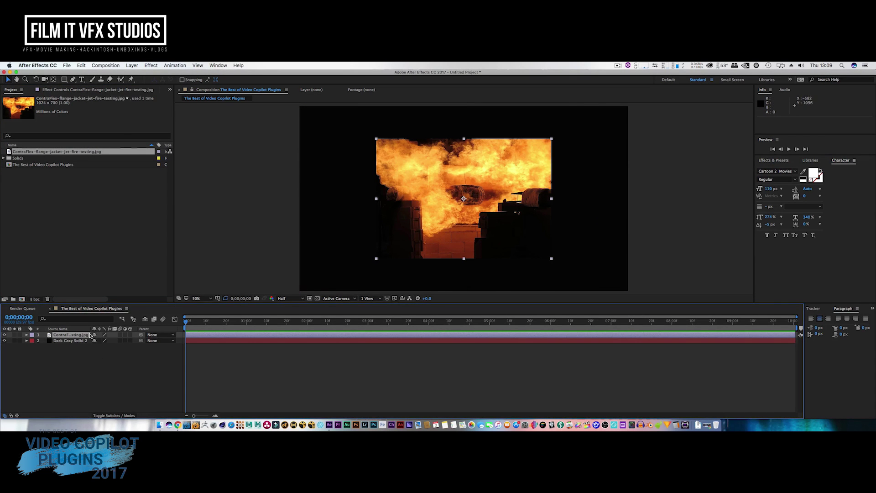
Apply the Video Copilot Heat Distortion effect to the jet fire image layer.
{"action": "left_click", "coordinate": [64, 336]}
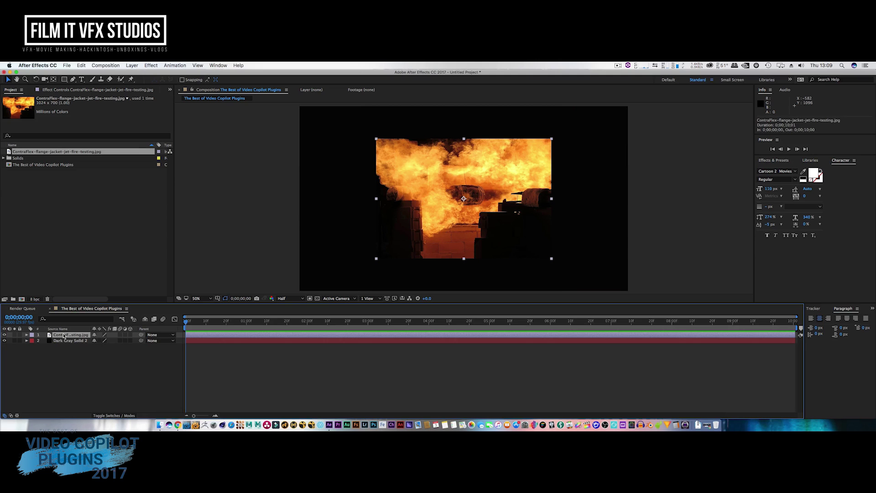
{"action": "left_click", "coordinate": [151, 65]}
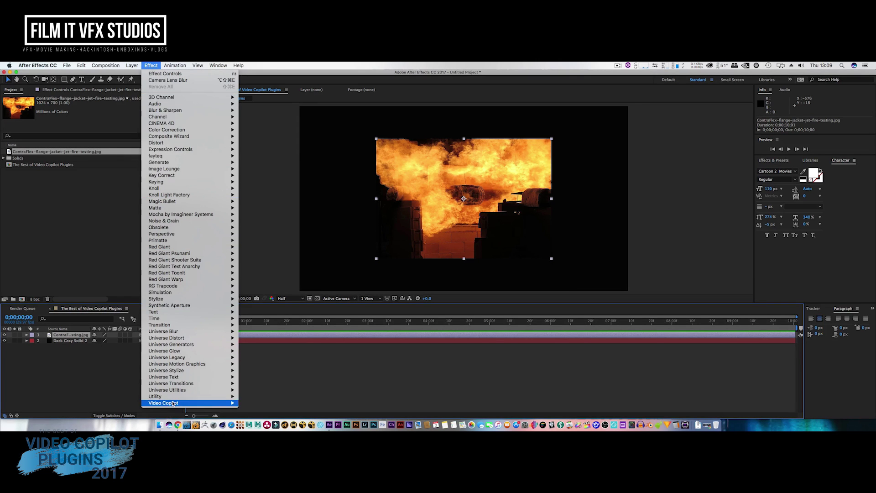
{"action": "mouse_move", "coordinate": [172, 404]}
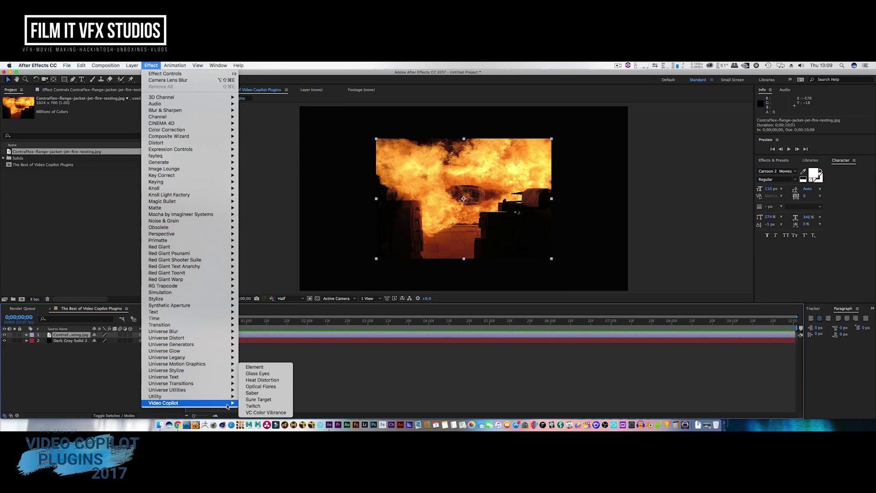
{"action": "left_click", "coordinate": [271, 381]}
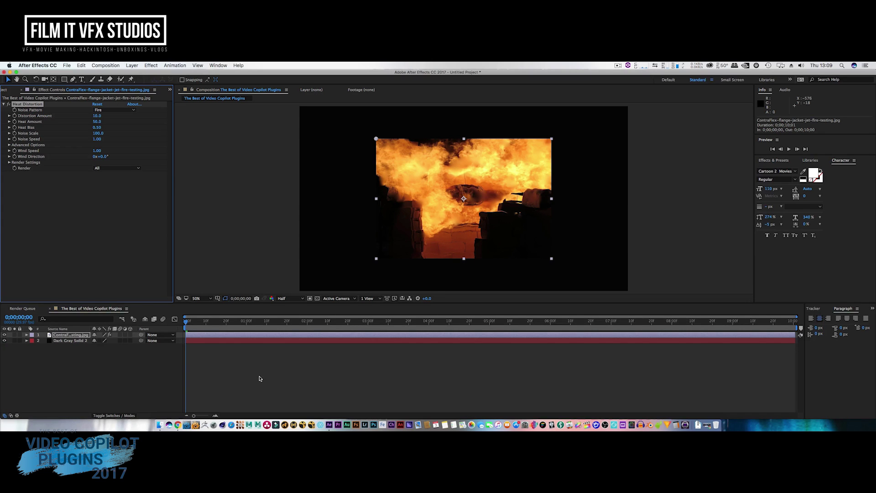
Switch Heat Distortion off and on to compare the fire image, and increase its Distortion Amount.
{"action": "left_click", "coordinate": [9, 105]}
{"action": "left_click", "coordinate": [8, 105]}
{"action": "left_click_drag", "start_coordinate": [97, 117], "coordinate": [106, 115]}
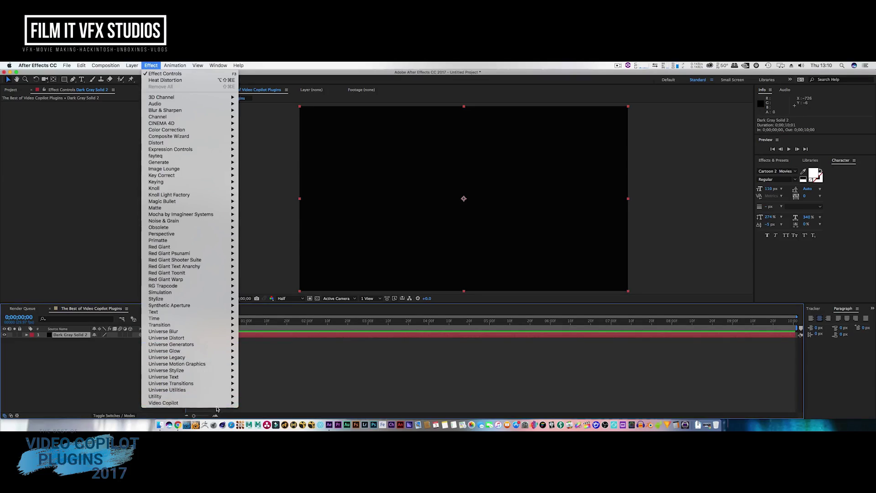
Apply the Video Copilot Saber effect to Dark Gray Solid 2 and load its Energy preset.
{"action": "mouse_move", "coordinate": [216, 404]}
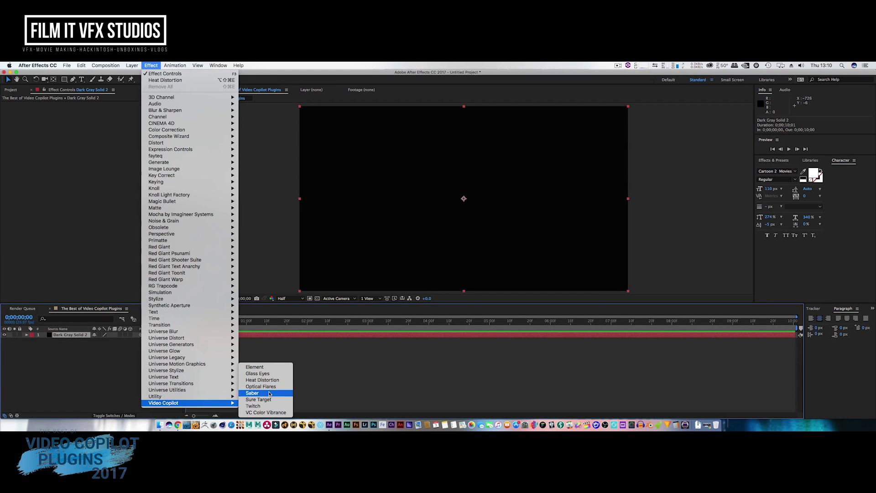
{"action": "left_click", "coordinate": [270, 393]}
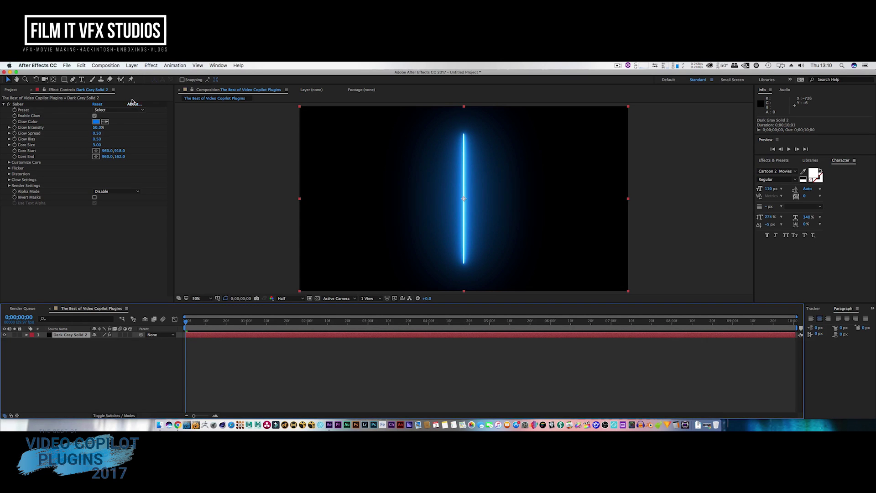
{"action": "left_click", "coordinate": [132, 65]}
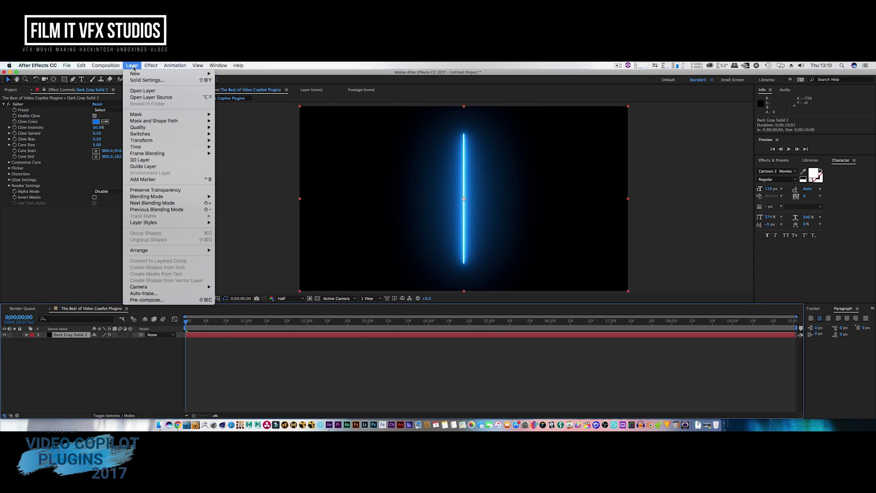
{"action": "mouse_move", "coordinate": [132, 74]}
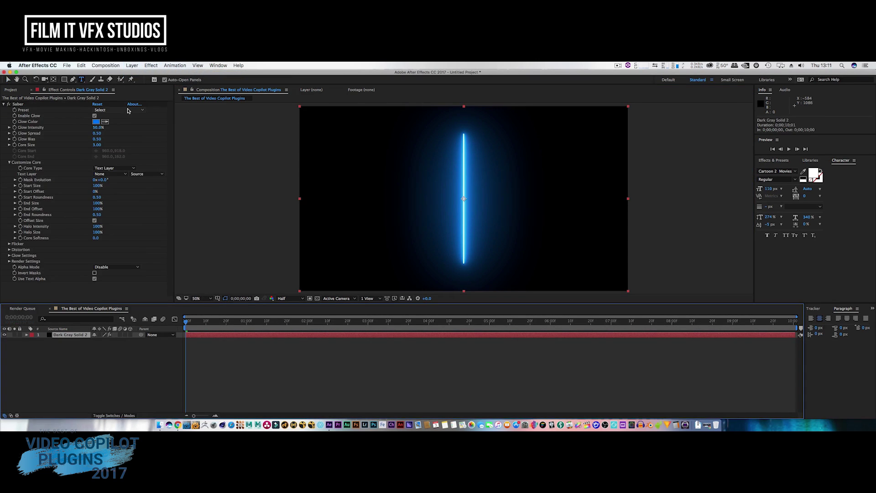
{"action": "left_click", "coordinate": [127, 111]}
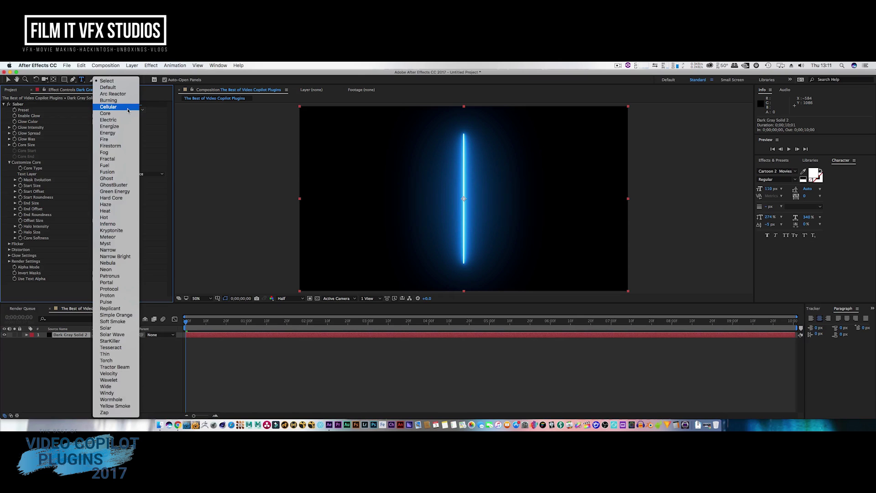
{"action": "left_click", "coordinate": [119, 132]}
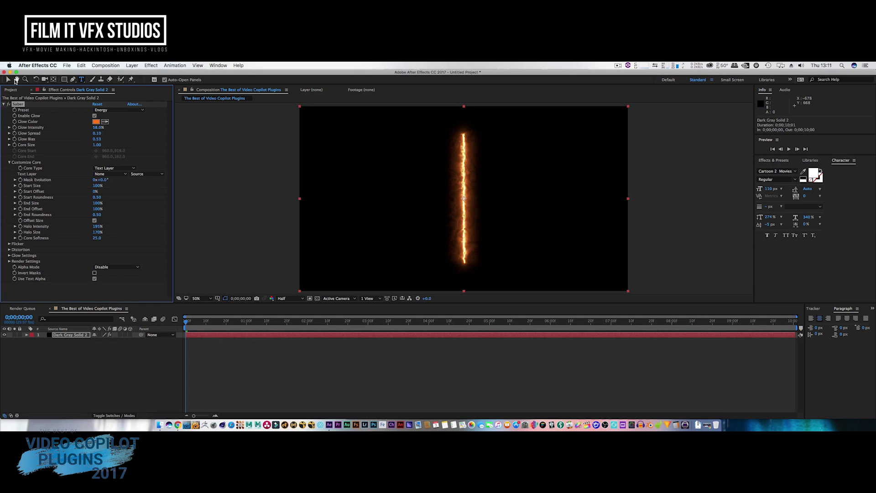
Move the Saber solid slightly down to position 954, 558 and play the composition preview.
{"action": "left_click", "coordinate": [7, 81]}
{"action": "left_click", "coordinate": [24, 105]}
{"action": "left_click", "coordinate": [463, 262]}
{"action": "left_click_drag", "start_coordinate": [460, 259], "coordinate": [460, 263]}
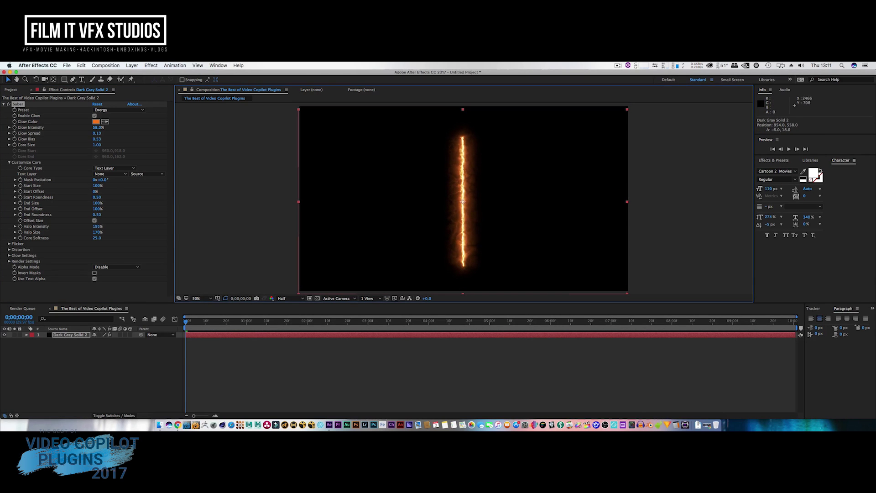
{"action": "left_click", "coordinate": [788, 150]}
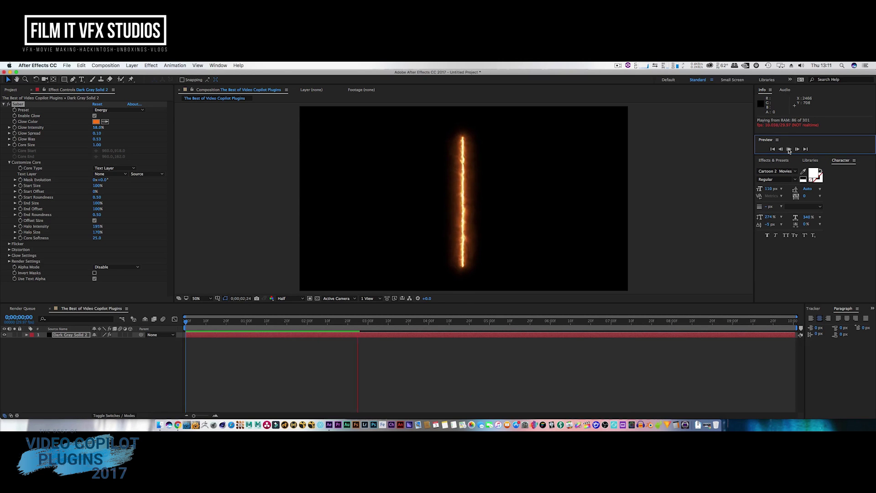
Stop the preview and try the Heat and Nebula presets on the Saber effect.
{"action": "left_click", "coordinate": [789, 151]}
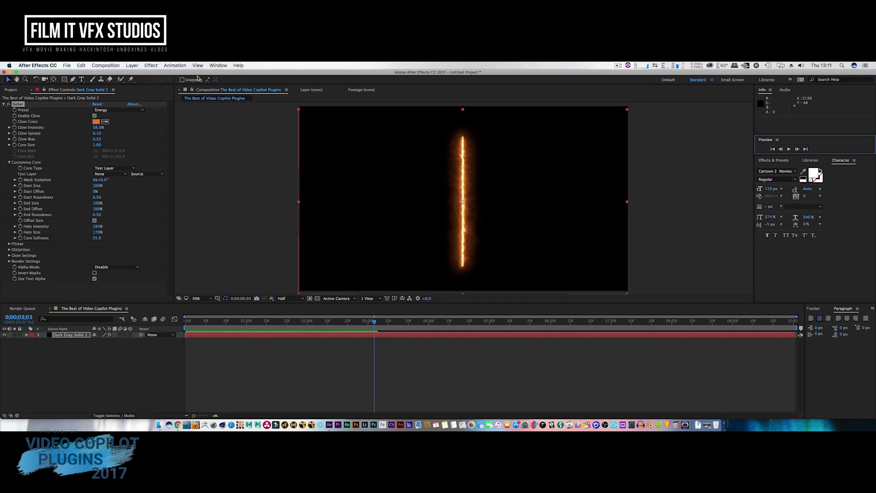
{"action": "left_click", "coordinate": [114, 110]}
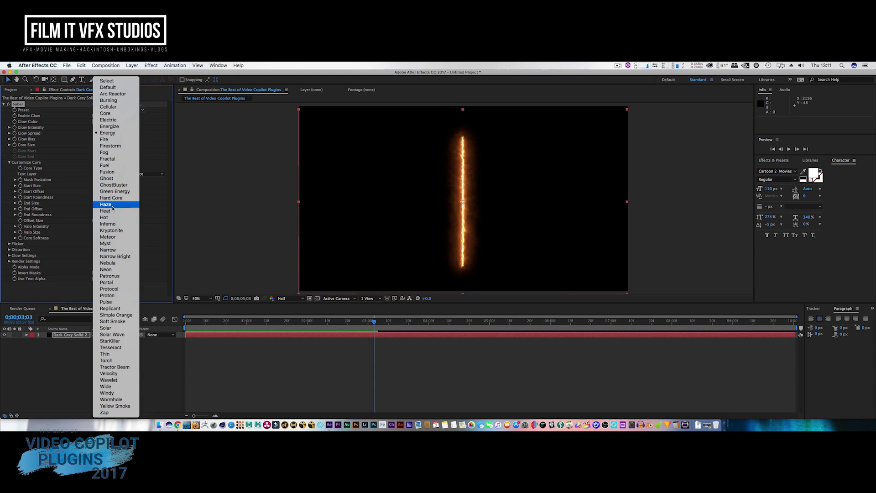
{"action": "left_click", "coordinate": [113, 211]}
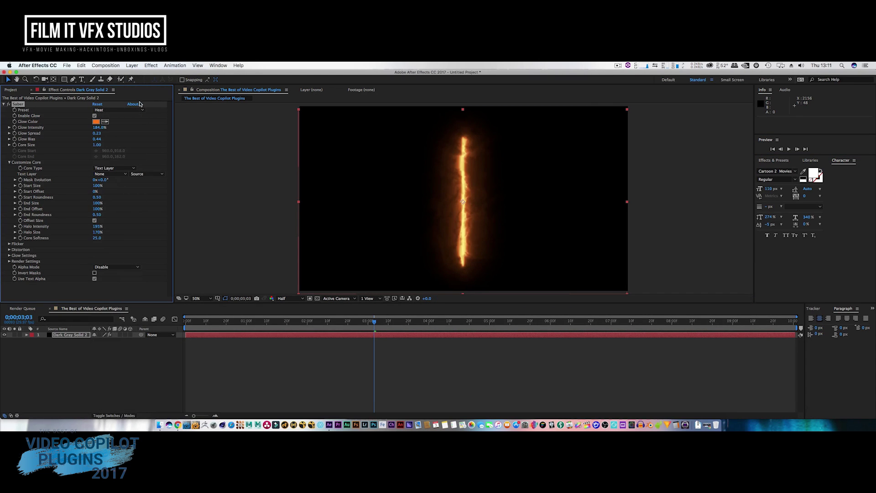
{"action": "left_click", "coordinate": [114, 110]}
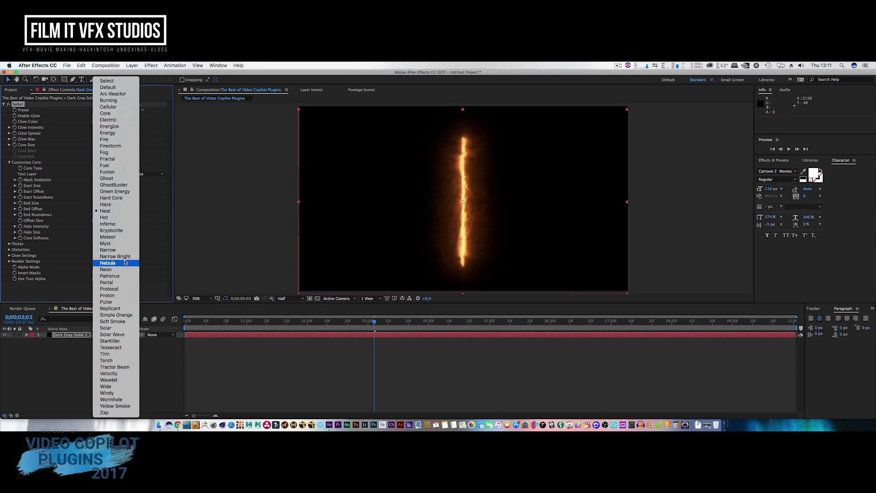
{"action": "left_click", "coordinate": [125, 262]}
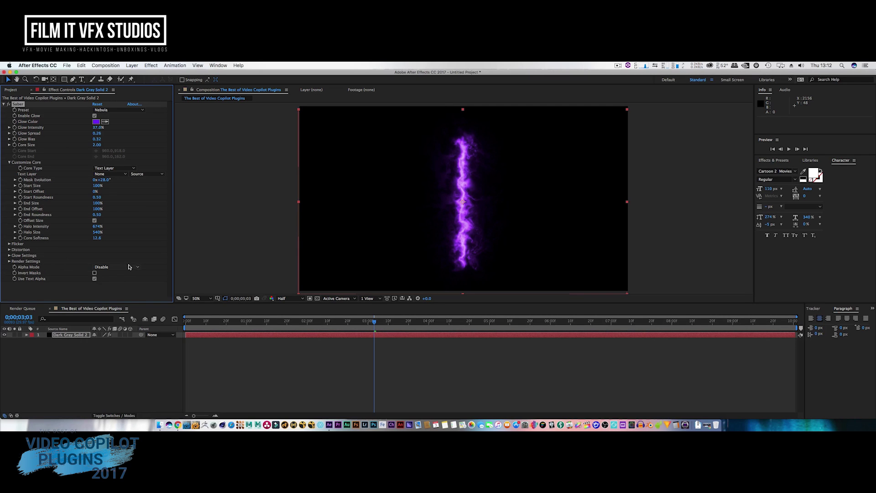
Remove the Saber effect from Dark Gray Solid 2.
{"action": "left_click", "coordinate": [127, 268]}
{"action": "left_click", "coordinate": [124, 273]}
{"action": "key", "text": "Delete"}
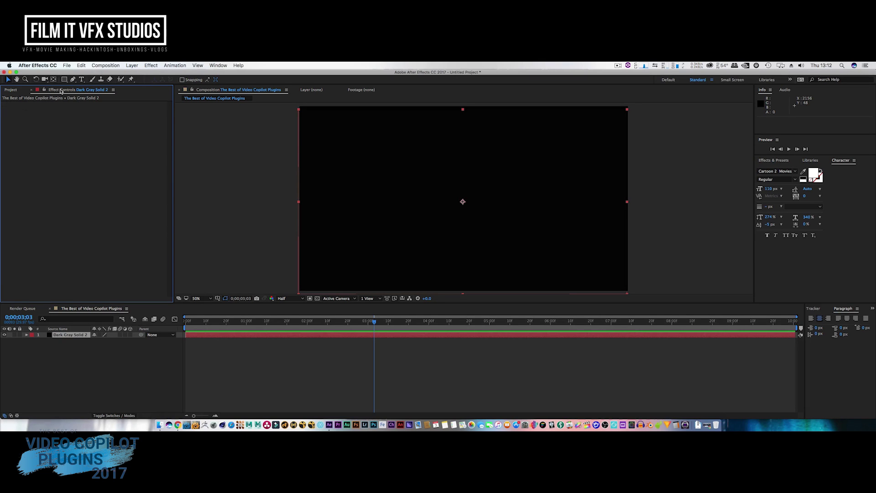
{"action": "left_click", "coordinate": [133, 66]}
{"action": "mouse_move", "coordinate": [152, 66]}
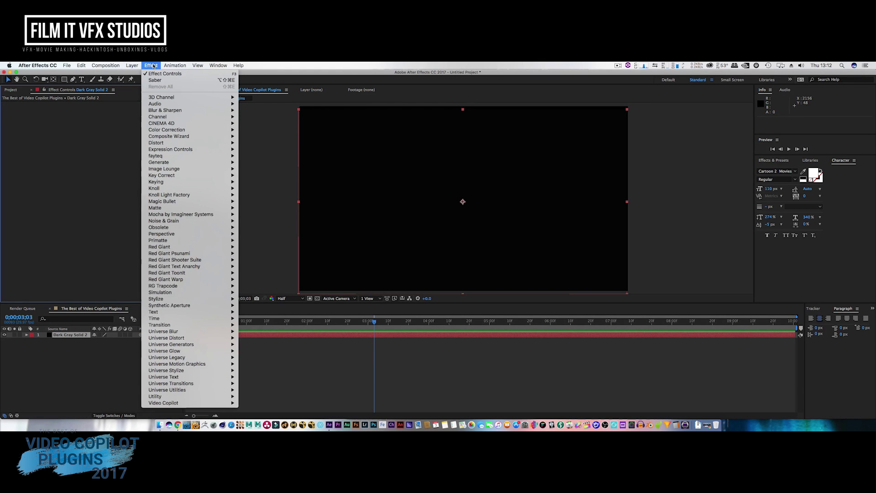
{"action": "mouse_move", "coordinate": [191, 405]}
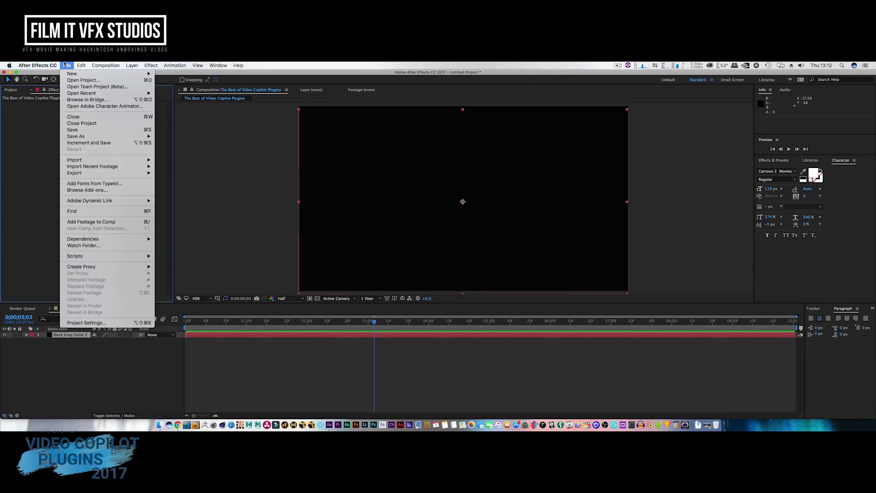
Import 20170630_142856.mp4 from the Desktop and create a new composition from the clip.
{"action": "mouse_move", "coordinate": [137, 160]}
{"action": "left_click", "coordinate": [173, 160]}
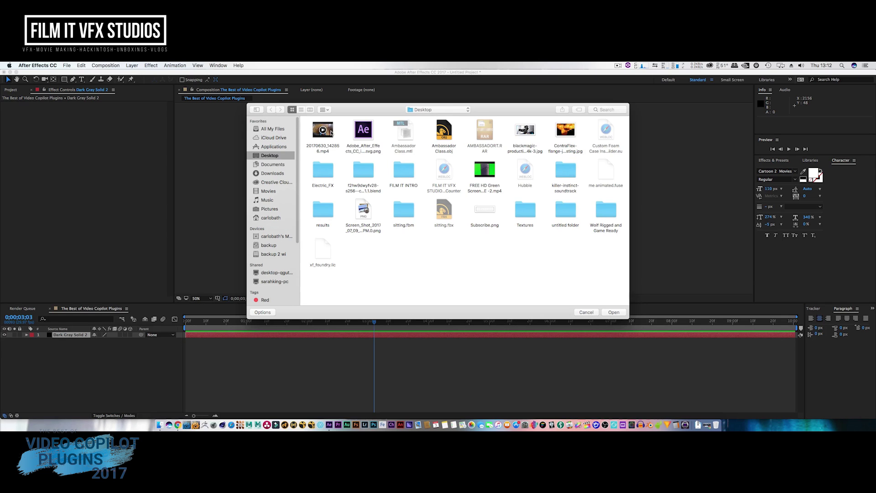
{"action": "double_click", "coordinate": [331, 132]}
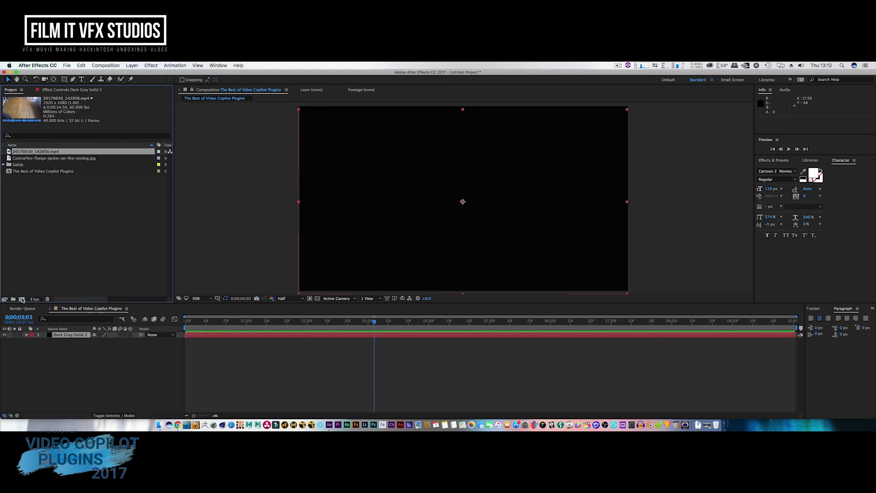
{"action": "left_click", "coordinate": [22, 300]}
Set the work area from 0:00:14:55 to 0:00:15:56 and trim the composition to it.
{"action": "left_click_drag", "start_coordinate": [187, 325], "coordinate": [448, 340]}
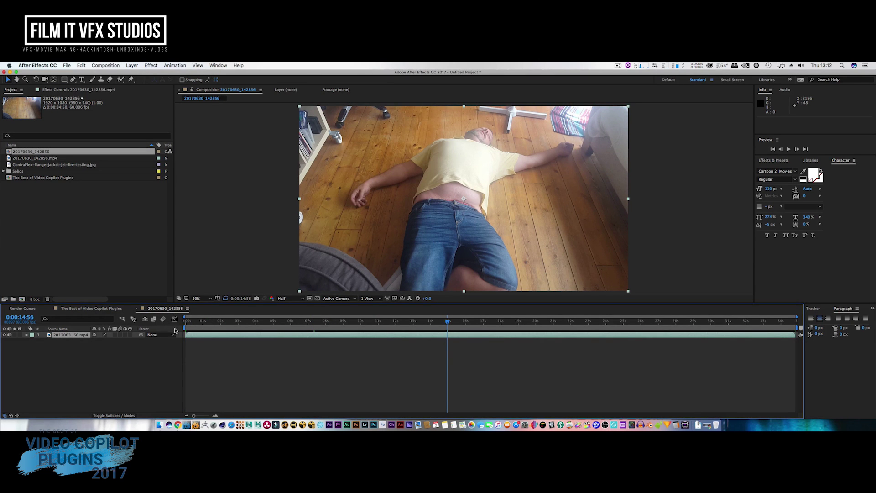
{"action": "left_click_drag", "start_coordinate": [186, 328], "coordinate": [443, 335]}
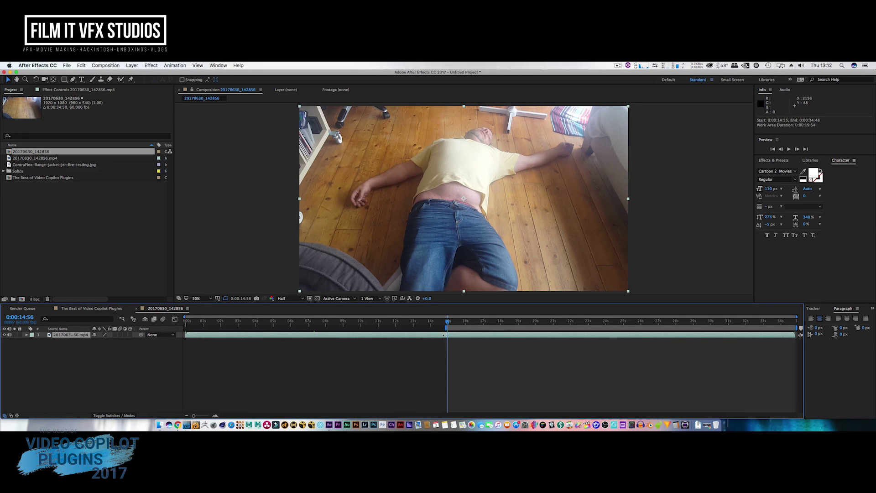
{"action": "left_click_drag", "start_coordinate": [447, 328], "coordinate": [414, 328]}
{"action": "key", "text": "b"}
{"action": "left_click_drag", "start_coordinate": [800, 328], "coordinate": [466, 328]}
{"action": "right_click", "coordinate": [458, 327]}
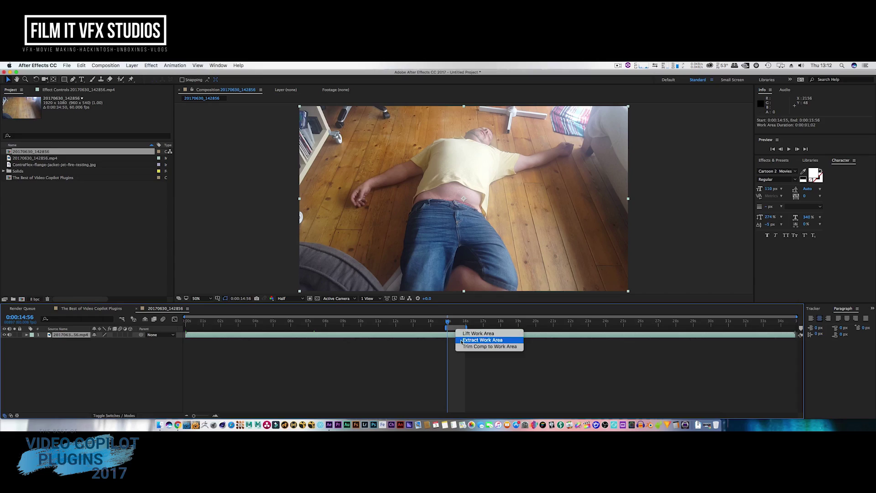
{"action": "left_click", "coordinate": [461, 347]}
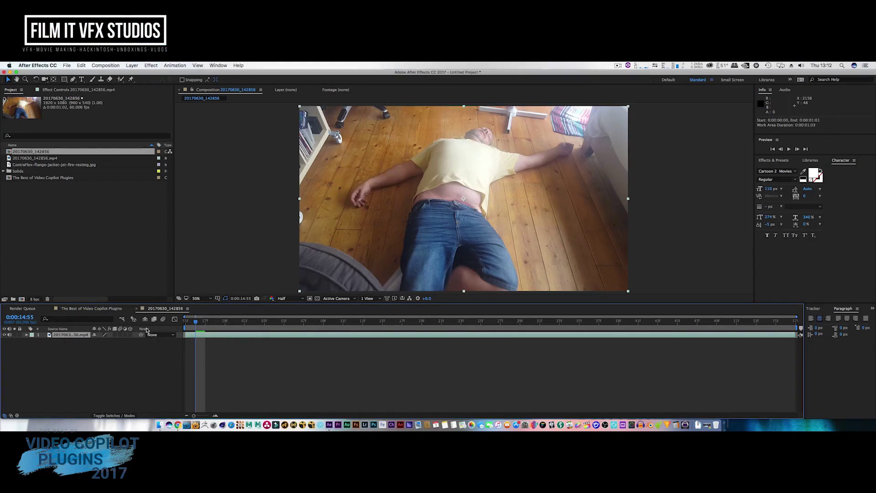
Apply the Video Copilot Twitch effect to the 20170630_142856.mp4 layer and enable its Light operator.
{"action": "left_click", "coordinate": [64, 337]}
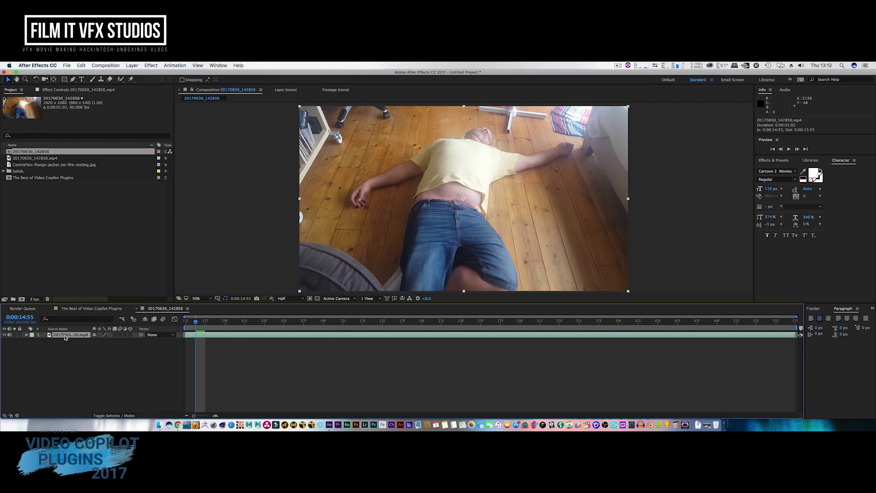
{"action": "left_click", "coordinate": [150, 67]}
{"action": "mouse_move", "coordinate": [219, 403]}
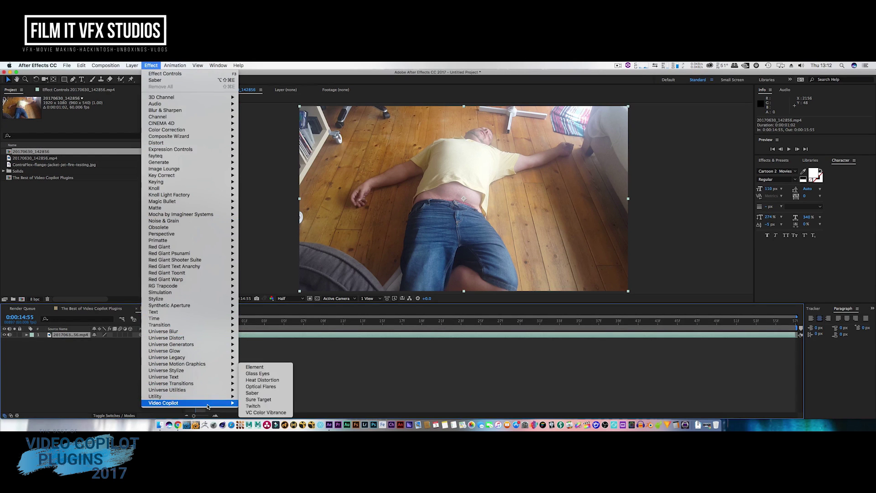
{"action": "left_click", "coordinate": [261, 406]}
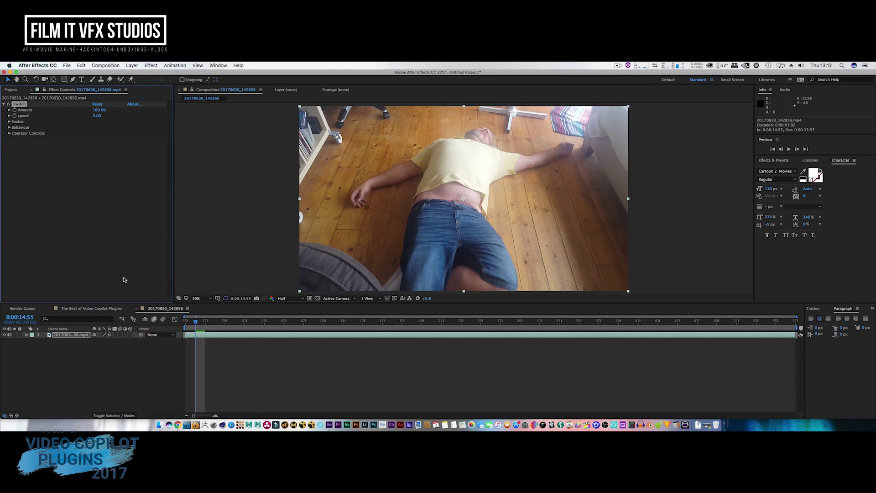
{"action": "left_click", "coordinate": [9, 127]}
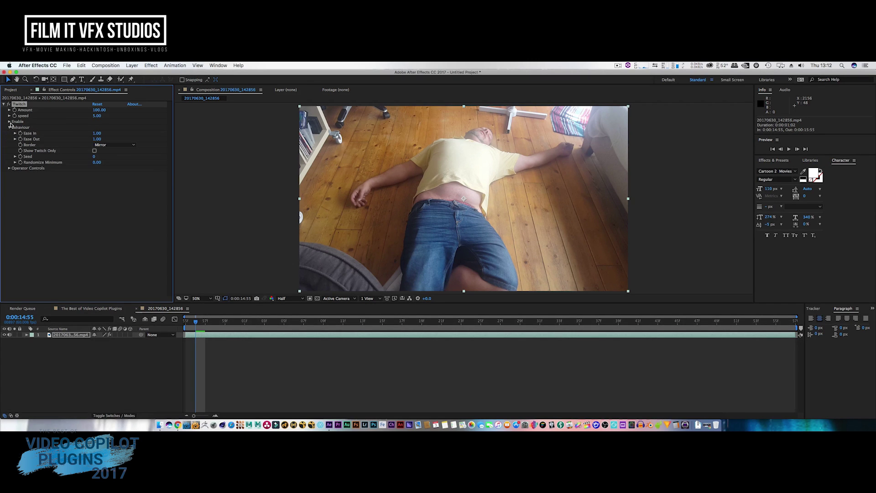
{"action": "left_click", "coordinate": [9, 122]}
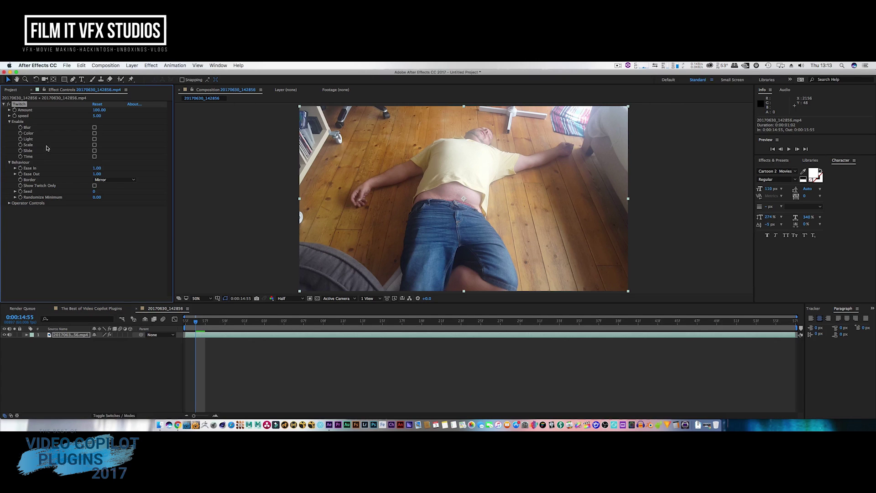
{"action": "left_click", "coordinate": [95, 139]}
Check the Twitch light flash at 0:00:15:00, increase Light Twitches per second, and preview the composition.
{"action": "left_click_drag", "start_coordinate": [196, 323], "coordinate": [244, 329]}
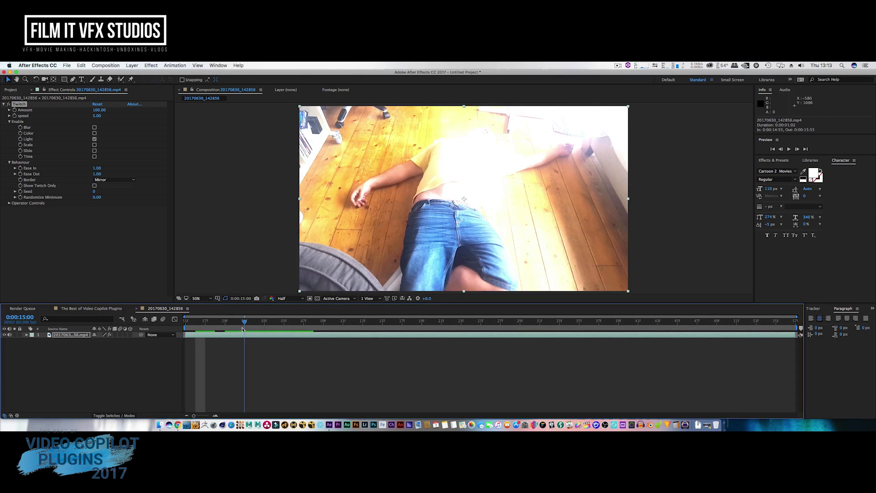
{"action": "left_click", "coordinate": [9, 203]}
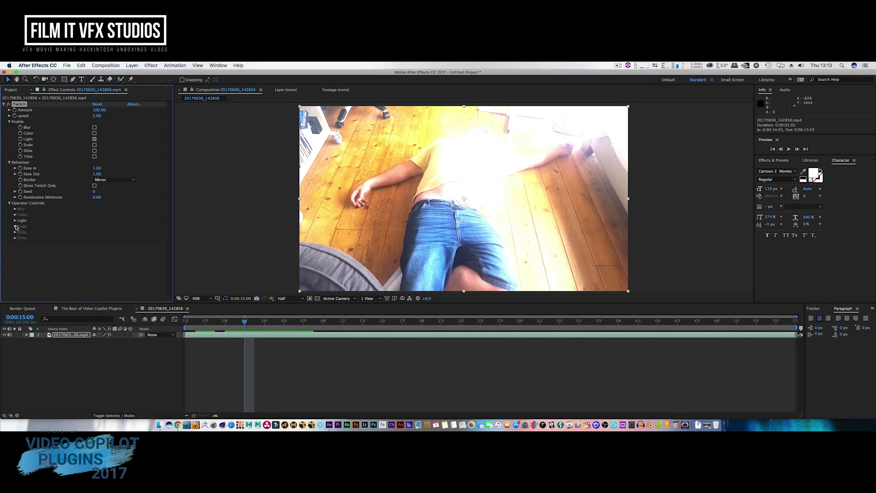
{"action": "left_click", "coordinate": [15, 221]}
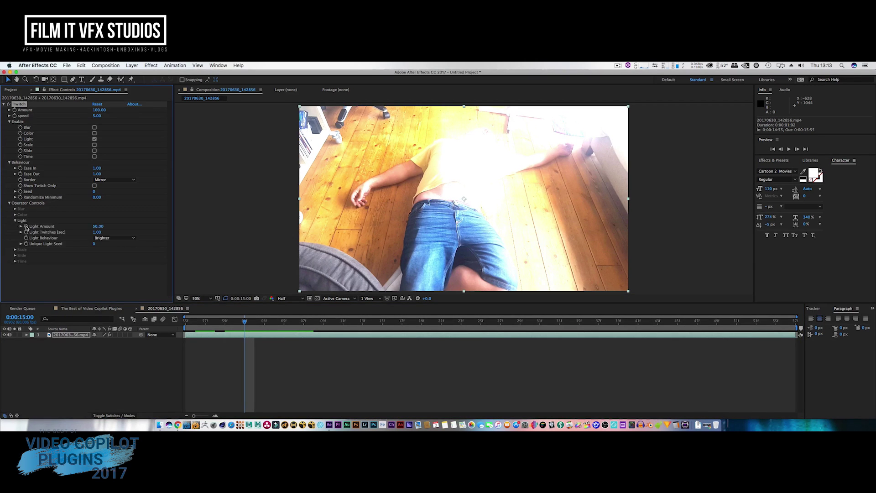
{"action": "left_click_drag", "start_coordinate": [94, 232], "coordinate": [164, 220]}
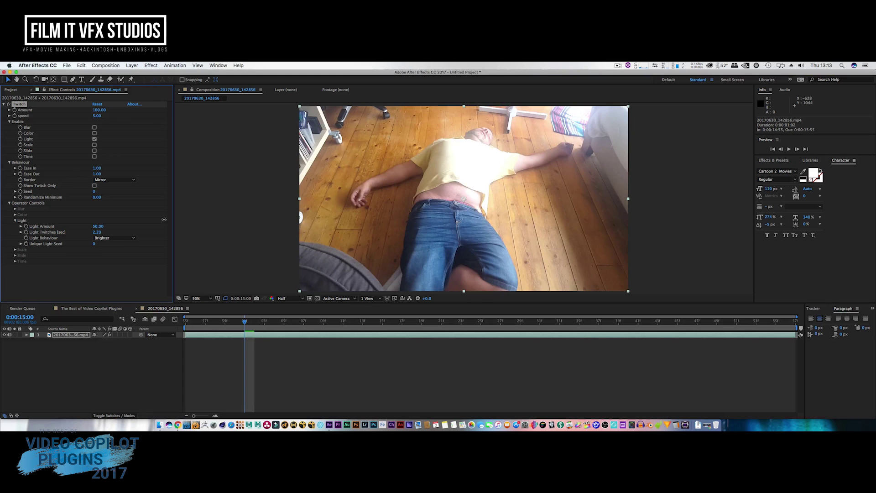
{"action": "left_click", "coordinate": [789, 149]}
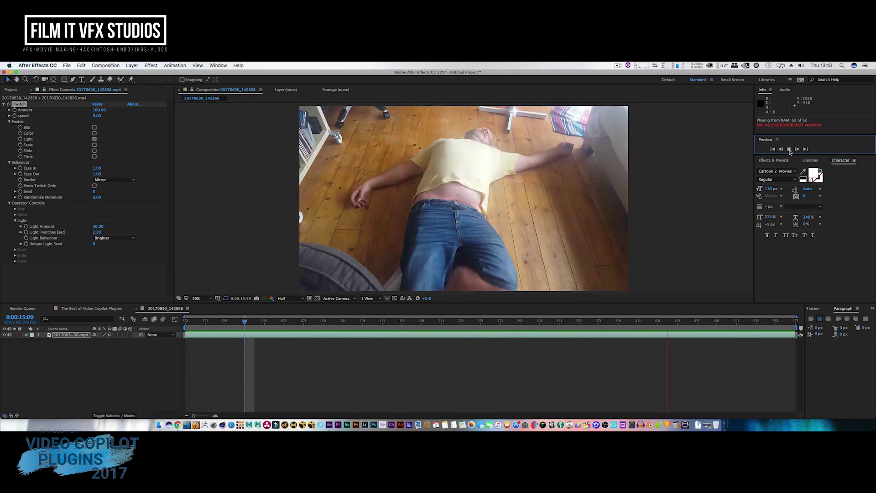
{"action": "left_click", "coordinate": [789, 149]}
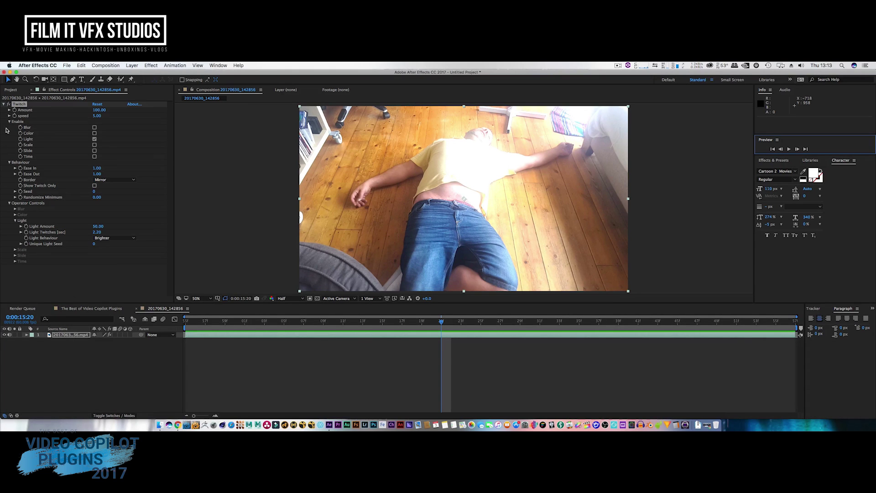
Remove the Twitch effect and delete the 20170630_142856.mp4 layer from its composition.
{"action": "left_click", "coordinate": [21, 105]}
{"action": "key", "text": "Delete"}
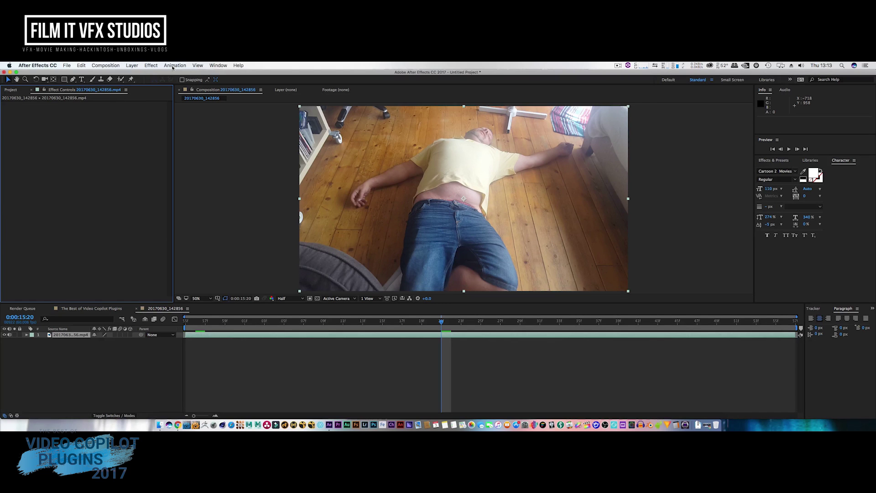
{"action": "left_click", "coordinate": [151, 65]}
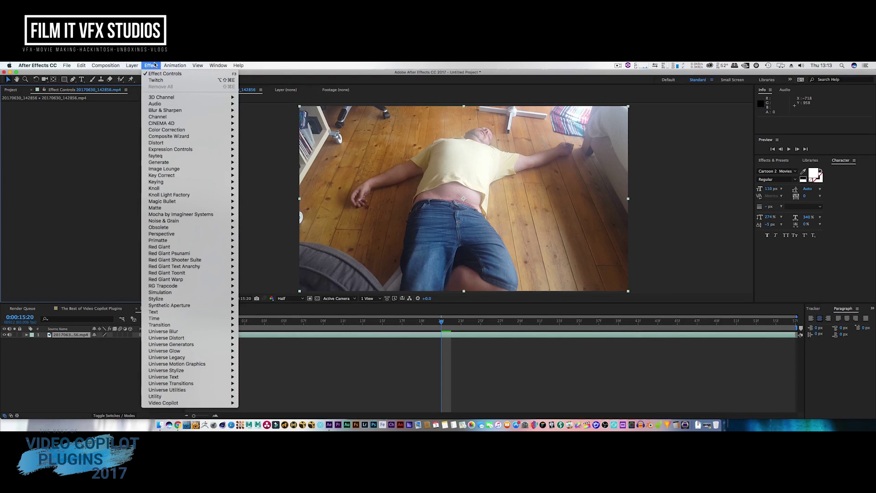
{"action": "mouse_move", "coordinate": [199, 403]}
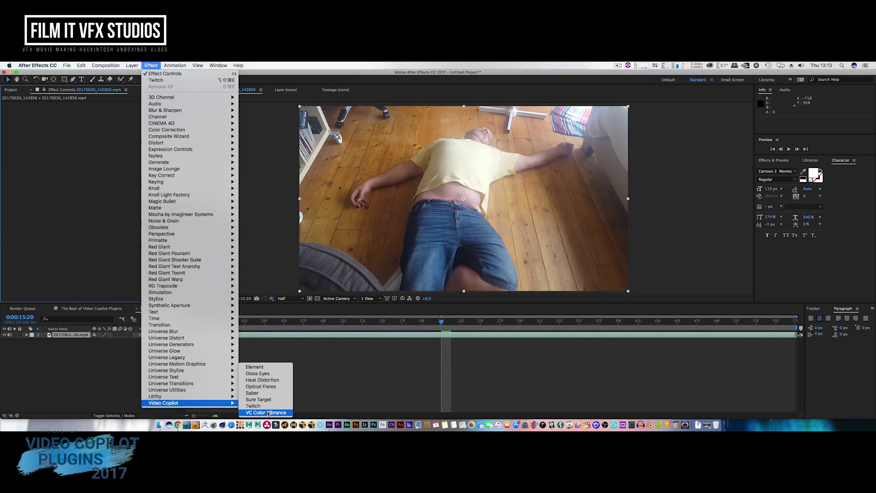
{"action": "left_click", "coordinate": [54, 379]}
{"action": "left_click", "coordinate": [74, 335]}
{"action": "key", "text": "Delete"}
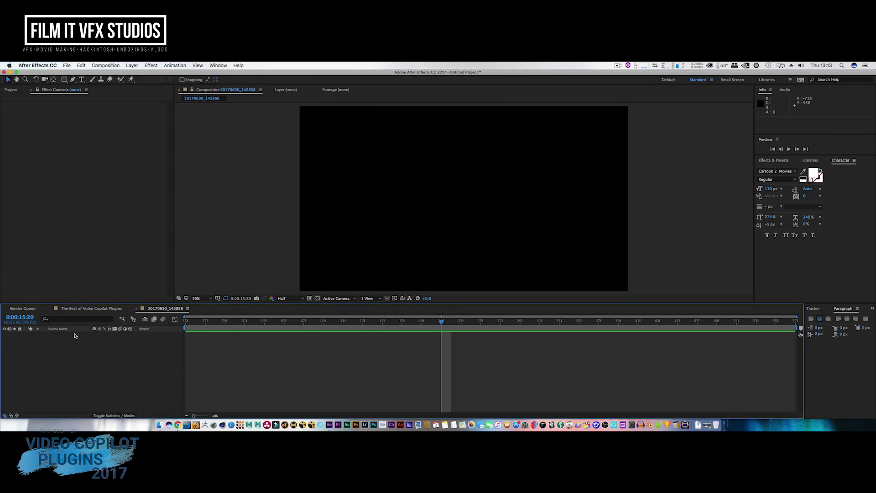
Import Cloud_Chamber_006.mov and create a new composition from it.
{"action": "left_click", "coordinate": [67, 65]}
{"action": "mouse_move", "coordinate": [114, 160]}
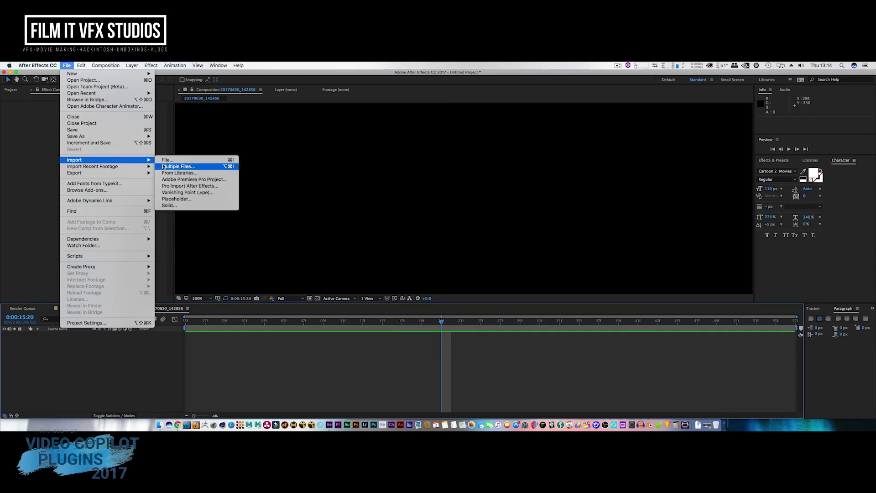
{"action": "left_click", "coordinate": [183, 160]}
{"action": "key", "text": "super+2"}
{"action": "double_click", "coordinate": [331, 134]}
{"action": "double_click", "coordinate": [328, 167]}
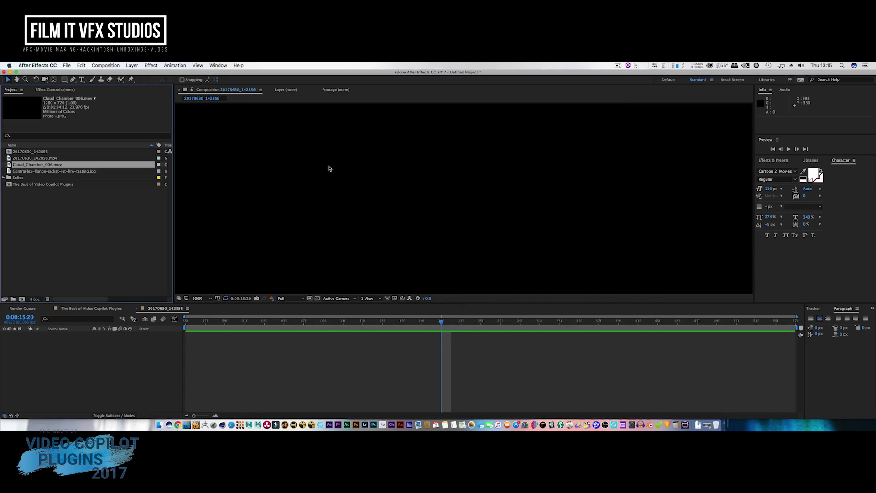
{"action": "left_click_drag", "start_coordinate": [66, 166], "coordinate": [22, 299]}
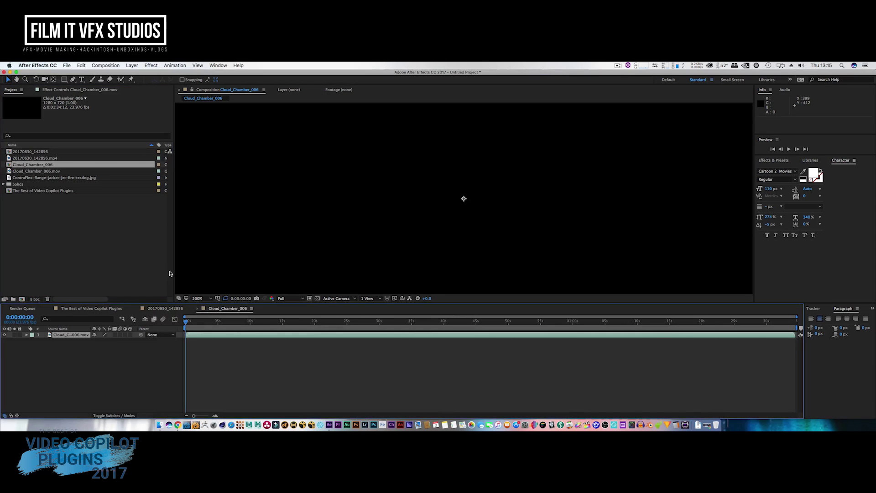
Move to 0:00:15:08 and apply the Video Copilot VC Color Vibrance effect to the Cloud_Chamber_006.mov layer.
{"action": "left_click_drag", "start_coordinate": [191, 324], "coordinate": [285, 322]}
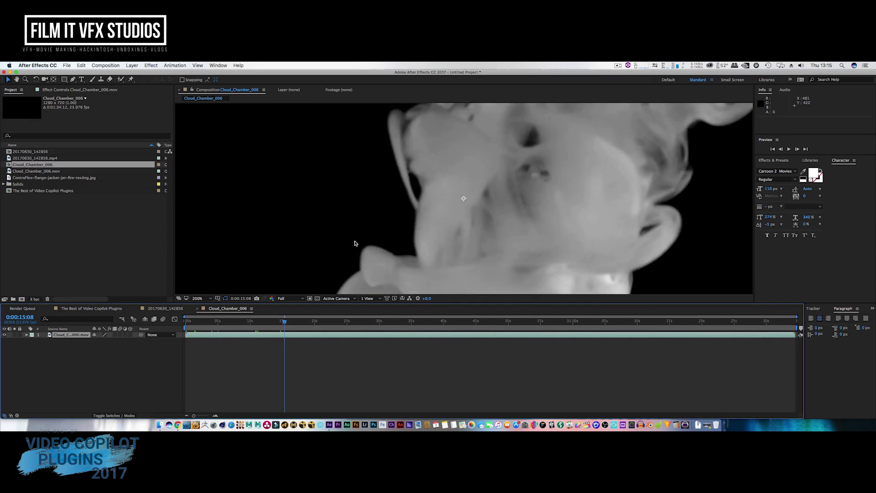
{"action": "scroll", "coordinate": [355, 244], "scroll_direction": "down", "scroll_amount": 2}
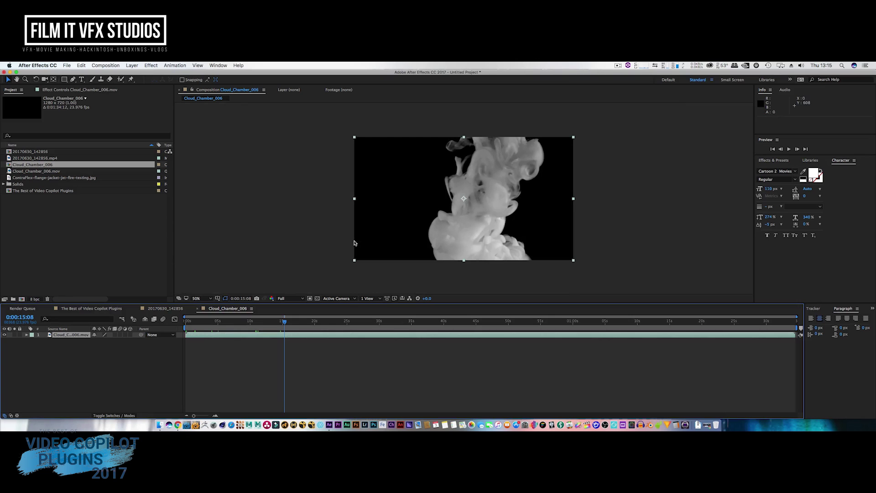
{"action": "right_click", "coordinate": [80, 337]}
{"action": "mouse_move", "coordinate": [151, 253]}
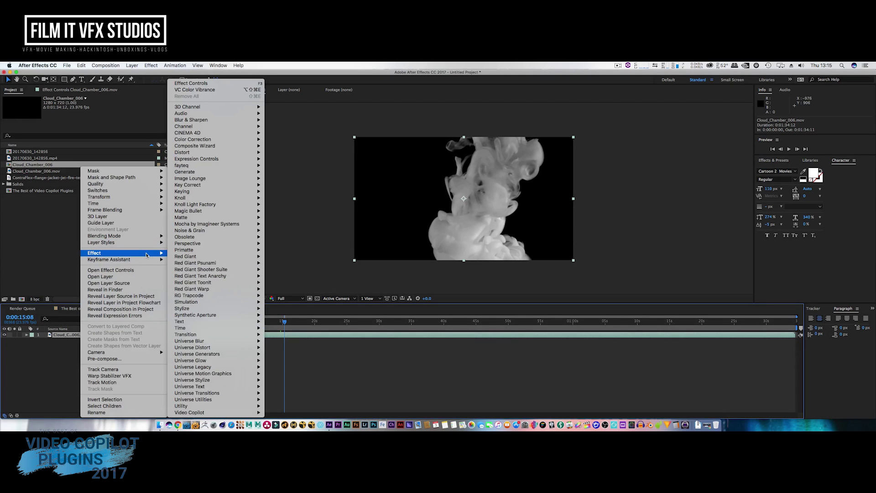
{"action": "mouse_move", "coordinate": [246, 387]}
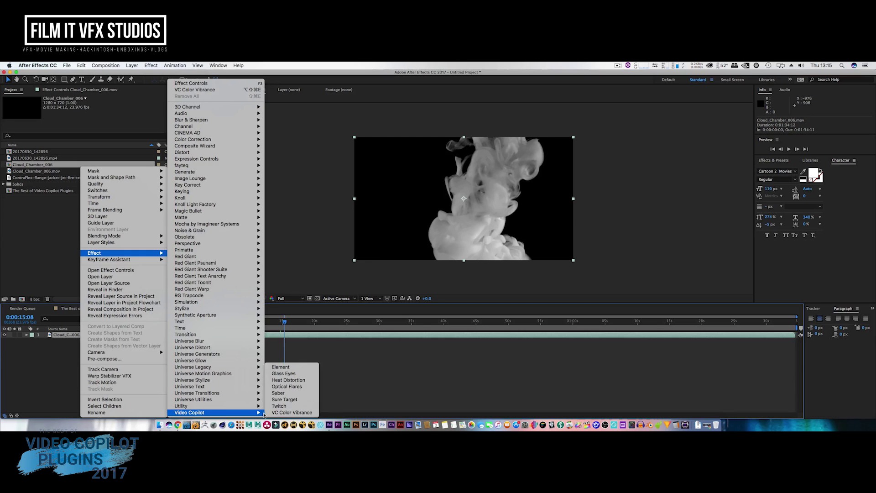
{"action": "left_click", "coordinate": [273, 413]}
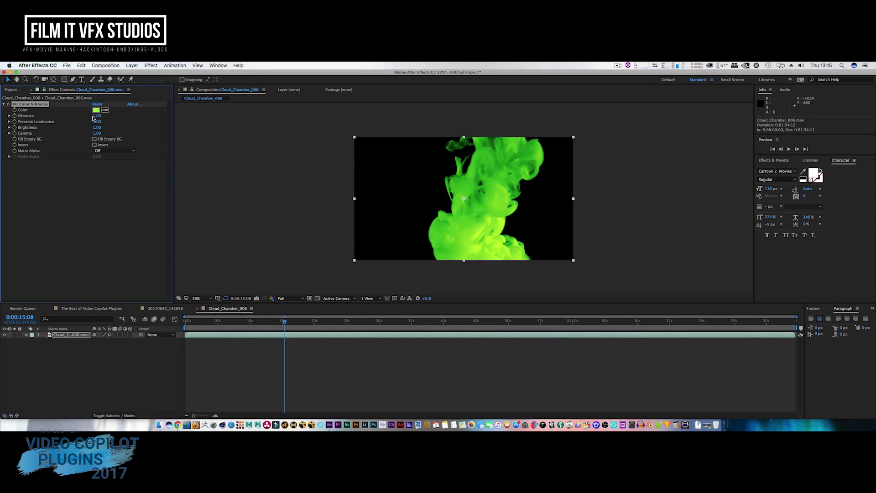
Set the VC Color Vibrance color to dark green 364918.
{"action": "left_click", "coordinate": [96, 111]}
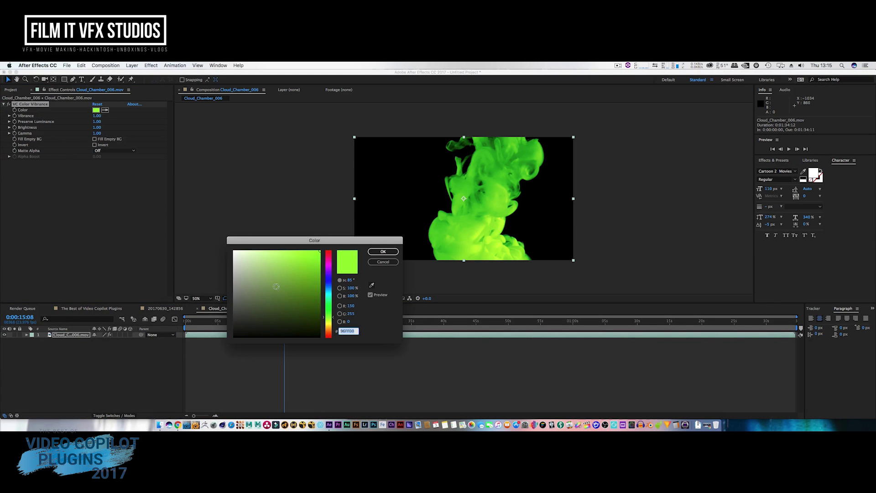
{"action": "left_click_drag", "start_coordinate": [309, 323], "coordinate": [287, 313]}
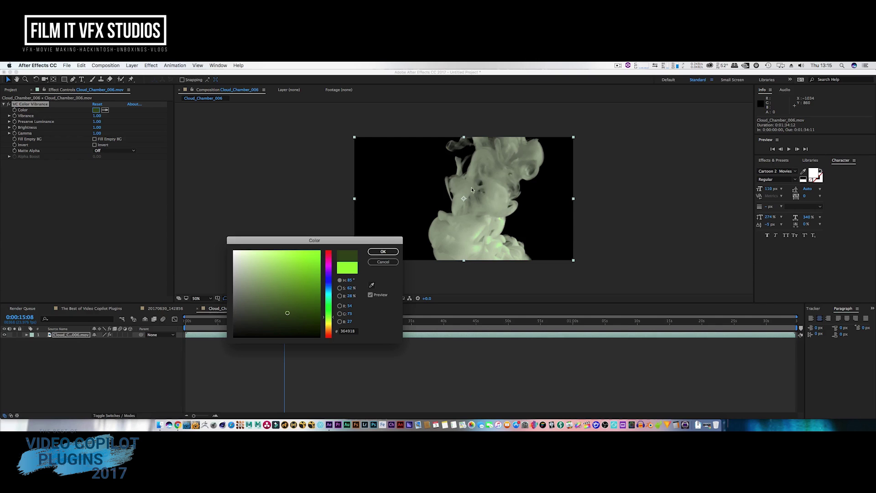
{"action": "left_click", "coordinate": [383, 251]}
Move to 0:00:30:22 and set the VC Color Vibrance color to red DC4D16.
{"action": "left_click_drag", "start_coordinate": [283, 324], "coordinate": [385, 337]}
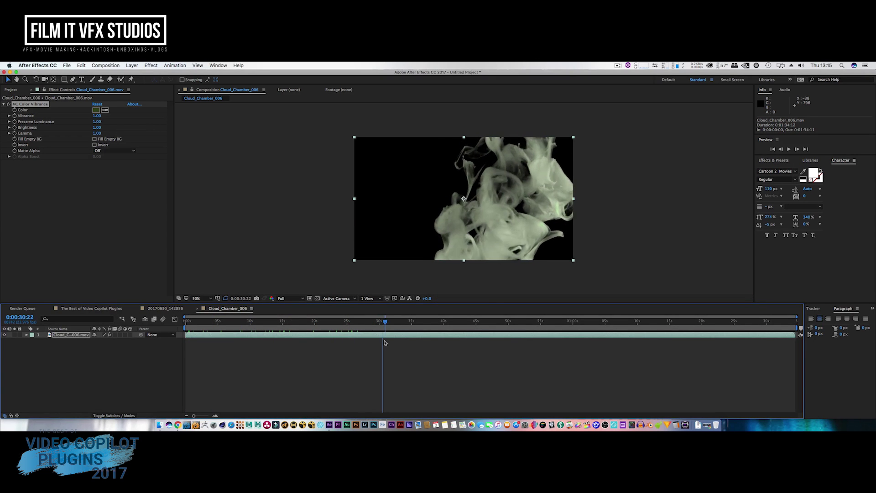
{"action": "left_click", "coordinate": [96, 110]}
{"action": "mouse_move", "coordinate": [264, 296]}
{"action": "left_mouse_down"}
{"action": "mouse_move", "coordinate": [278, 266]}
{"action": "mouse_move", "coordinate": [326, 258]}
{"action": "mouse_move", "coordinate": [330, 334]}
{"action": "left_mouse_up"}
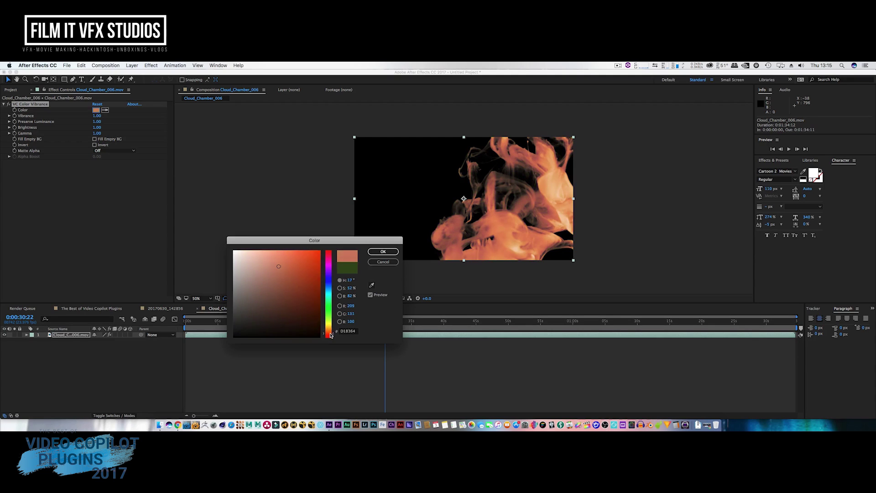
{"action": "left_click", "coordinate": [312, 263]}
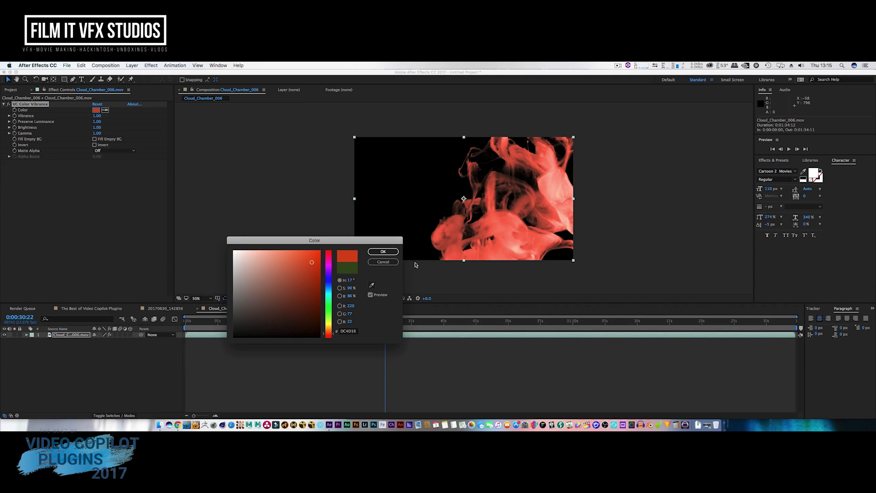
{"action": "left_click", "coordinate": [383, 251]}
Preview the color-tinted smoke in the composition from 0:00:30:22 and stop playback.
{"action": "left_click", "coordinate": [776, 160]}
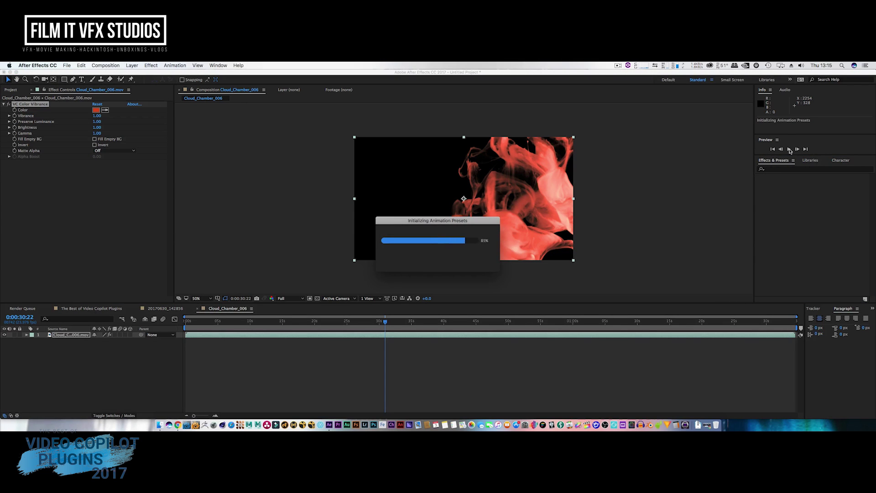
{"action": "left_click", "coordinate": [789, 149]}
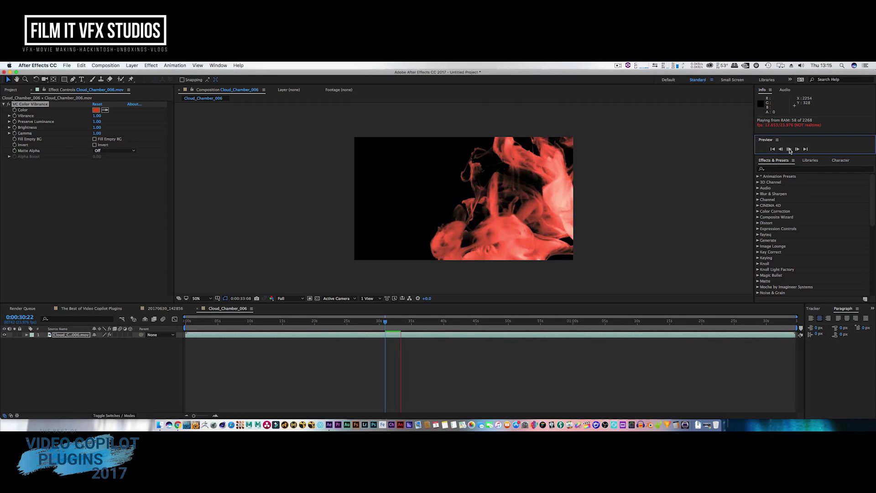
{"action": "left_click", "coordinate": [789, 149]}
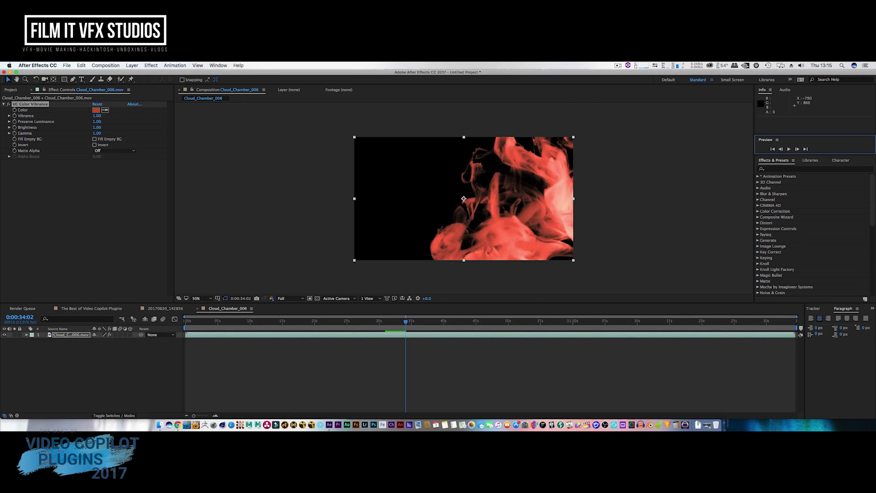
Delete the Cloud_Chamber_006.mov layer from its composition.
{"action": "left_click", "coordinate": [69, 335]}
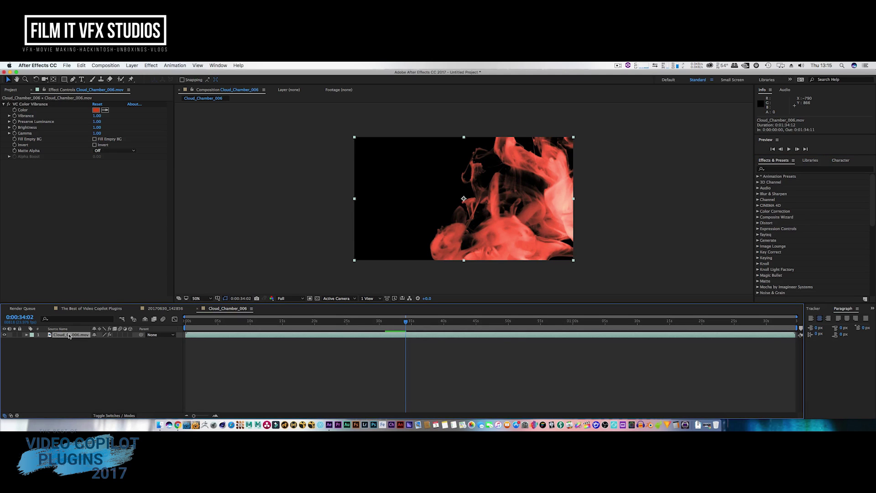
{"action": "key", "text": "Delete"}
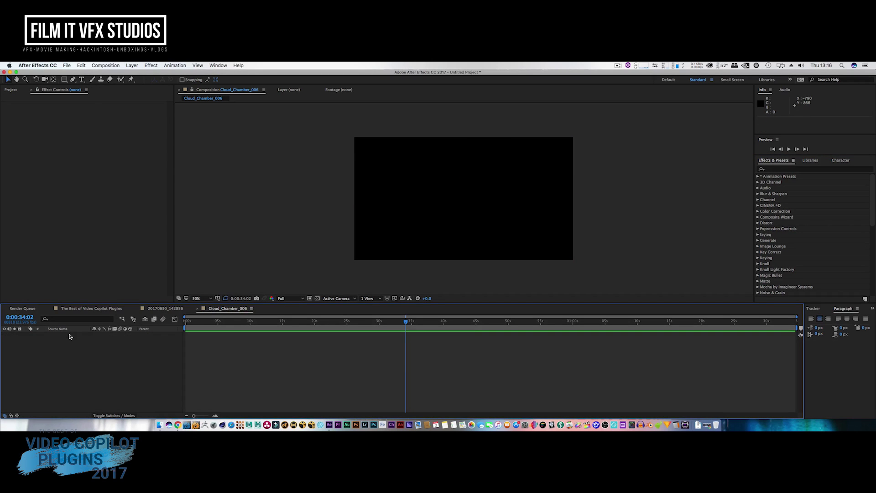
{"action": "left_click", "coordinate": [151, 65]}
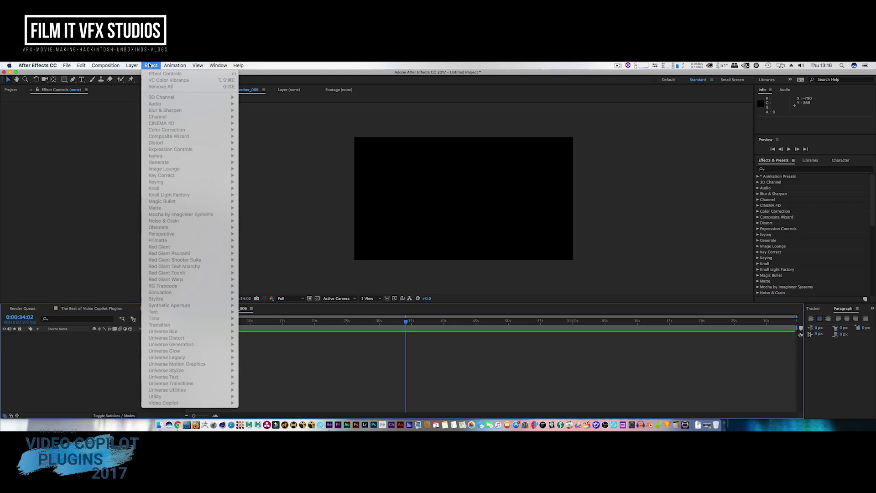
{"action": "left_click", "coordinate": [71, 378]}
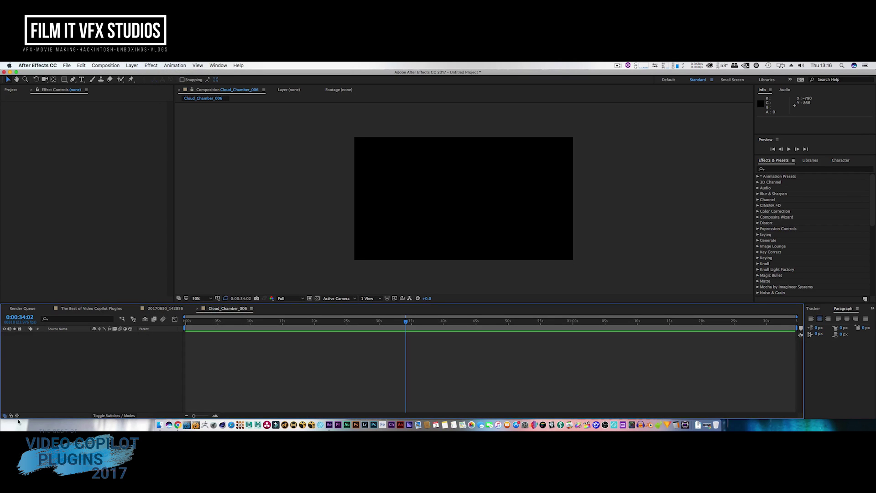
Add a new 1280 x 720 px solid with the default settings to the Cloud_Chamber_006 composition.
{"action": "right_click", "coordinate": [86, 338]}
{"action": "mouse_move", "coordinate": [111, 346]}
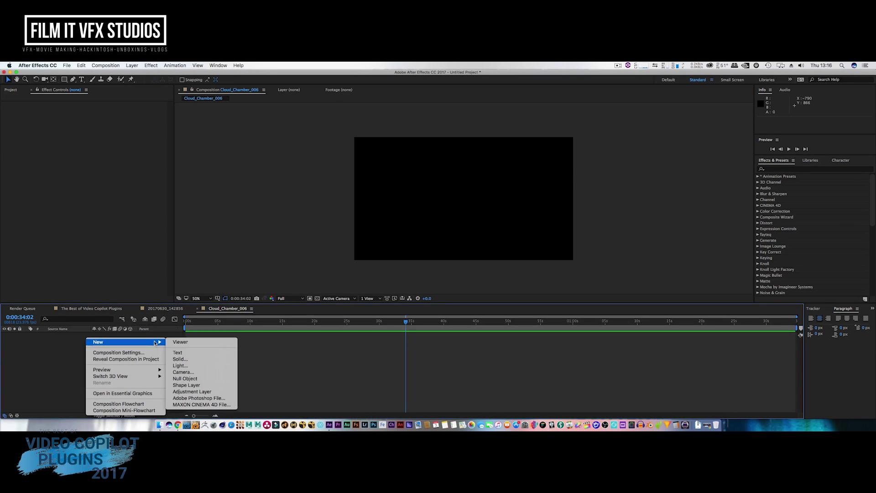
{"action": "left_click", "coordinate": [180, 359]}
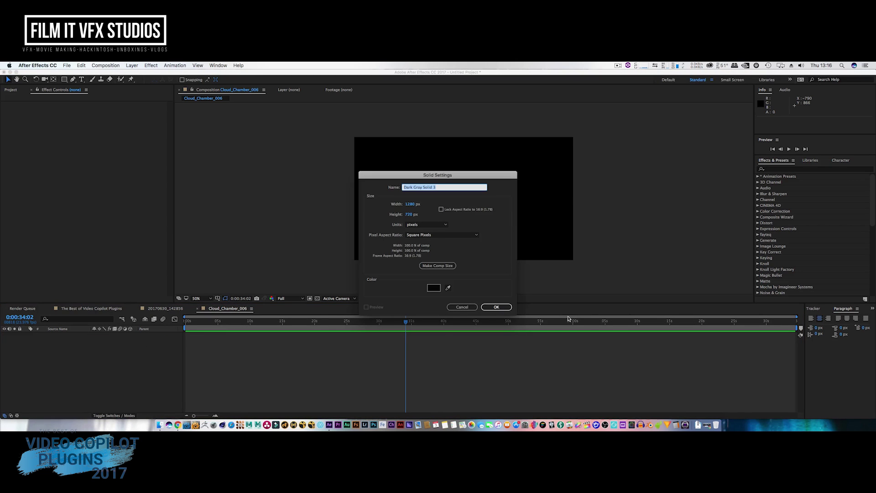
{"action": "left_click", "coordinate": [496, 306]}
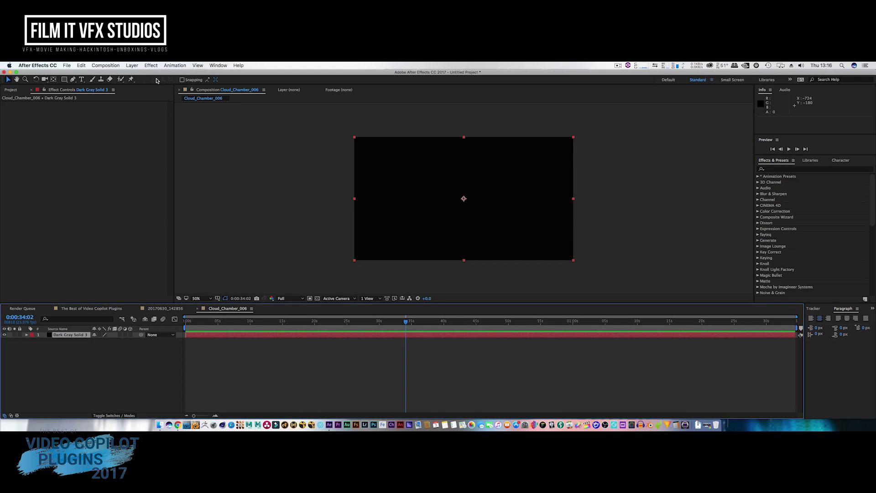
Apply the Video Copilot Sure Target effect to the new solid.
{"action": "left_click", "coordinate": [144, 66]}
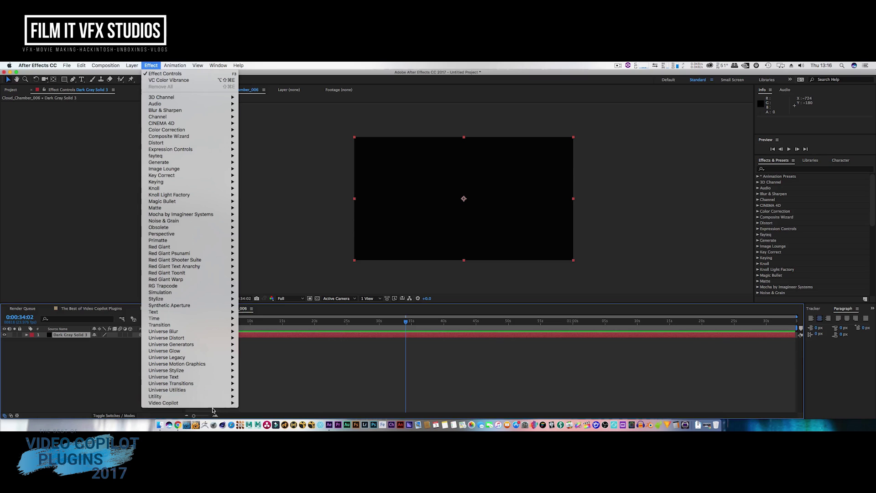
{"action": "mouse_move", "coordinate": [216, 404]}
{"action": "left_click", "coordinate": [257, 399]}
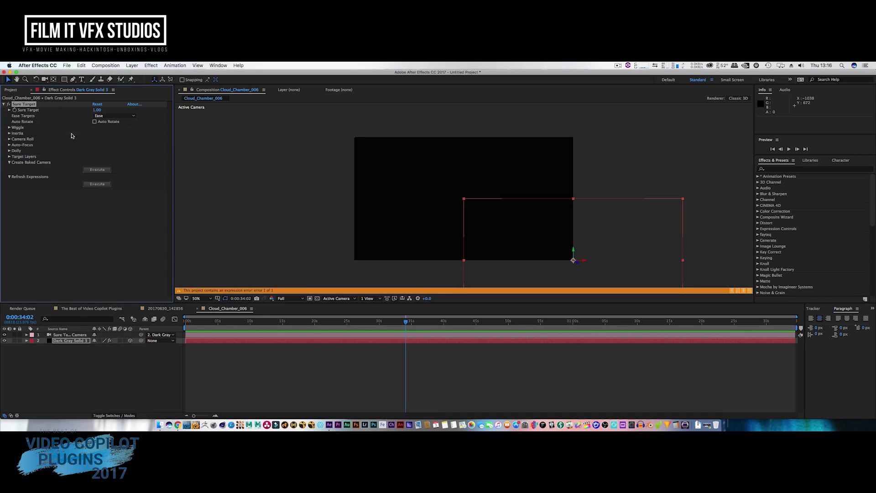
Start creating a baked camera from Sure Target, decline the operation, and remove the effect from the solid.
{"action": "left_click", "coordinate": [103, 171]}
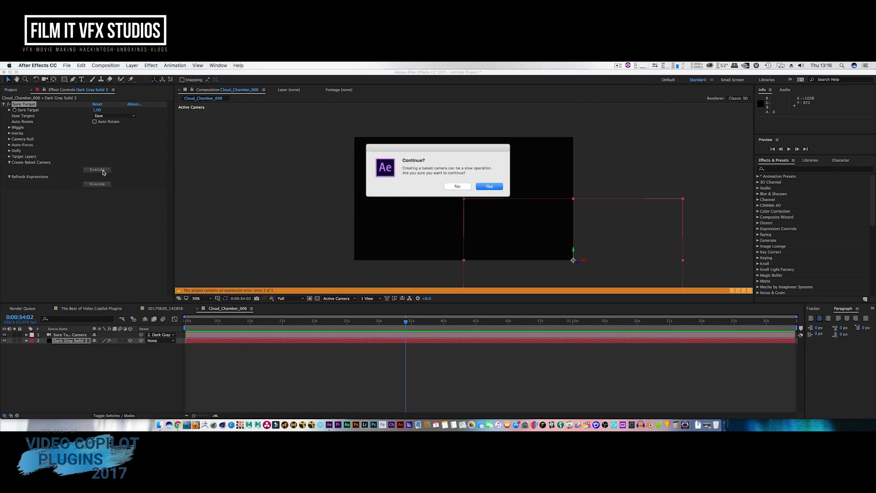
{"action": "left_click", "coordinate": [465, 187]}
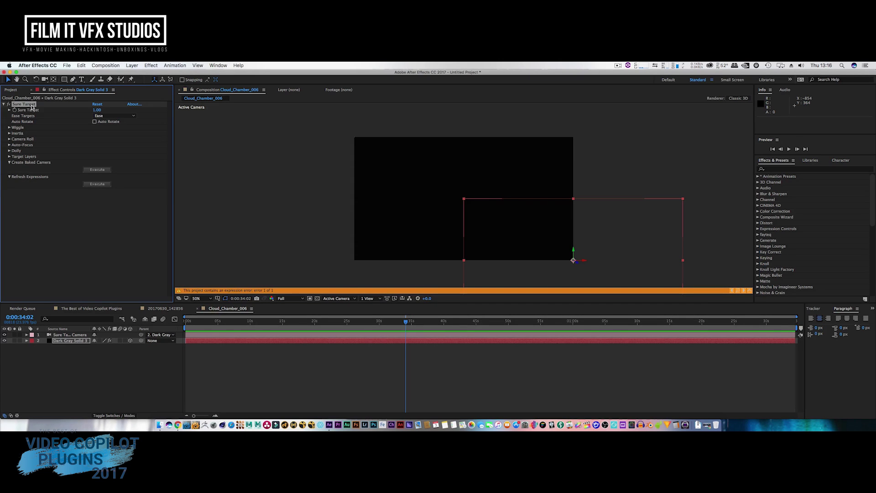
{"action": "key", "text": "Delete"}
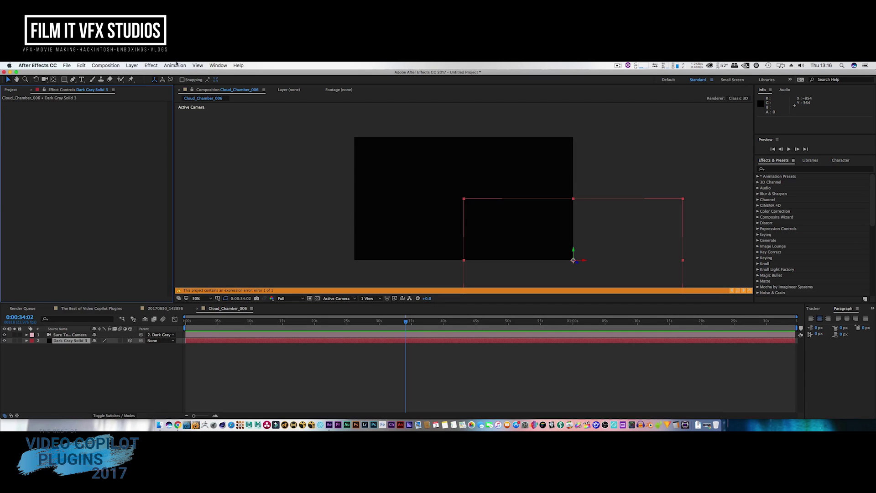
Apply the Video Copilot Glass Eyes effect to the solid, set Size Left to 910, and shift both eyes' vertical positions to 347 and 380.
{"action": "left_click", "coordinate": [157, 66]}
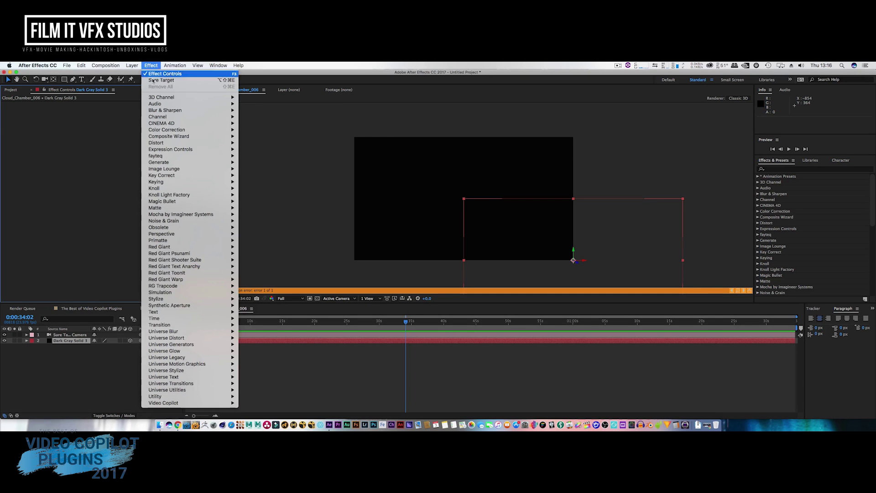
{"action": "mouse_move", "coordinate": [194, 404]}
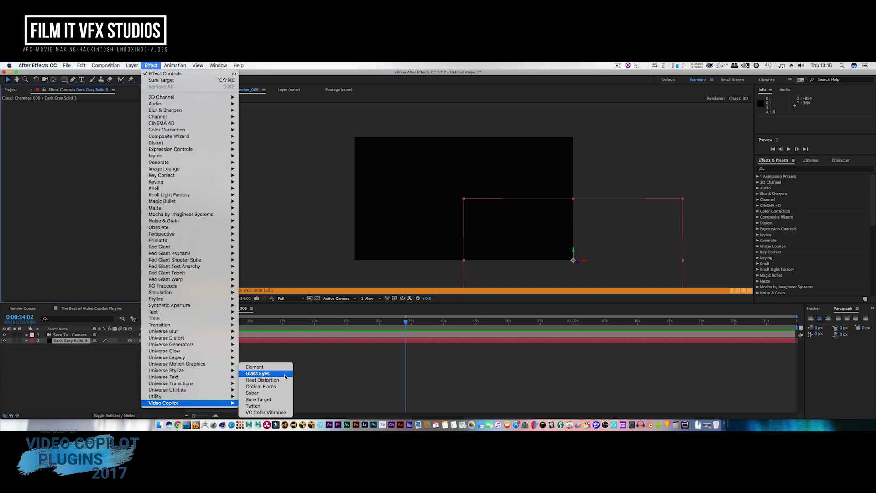
{"action": "left_click", "coordinate": [257, 374]}
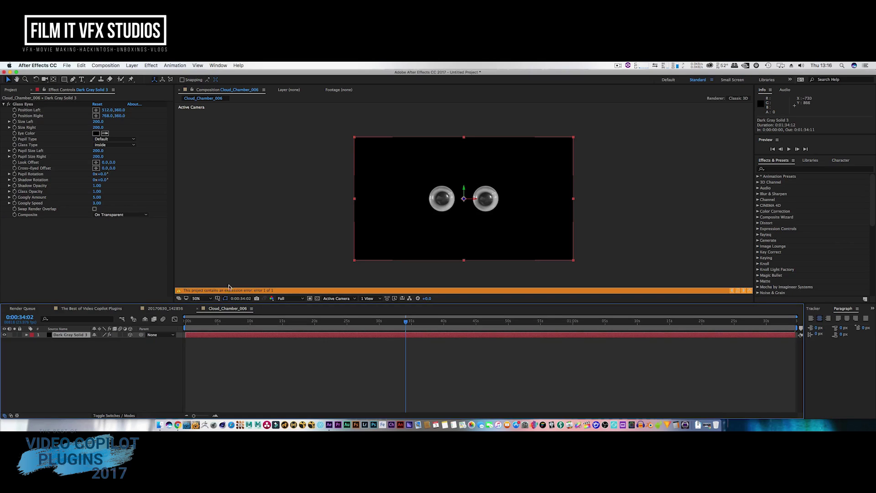
{"action": "left_click", "coordinate": [123, 115]}
{"action": "mouse_move", "coordinate": [122, 115]}
{"action": "left_mouse_down"}
{"action": "mouse_move", "coordinate": [131, 113]}
{"action": "mouse_move", "coordinate": [103, 122]}
{"action": "mouse_move", "coordinate": [132, 119]}
{"action": "left_mouse_up"}
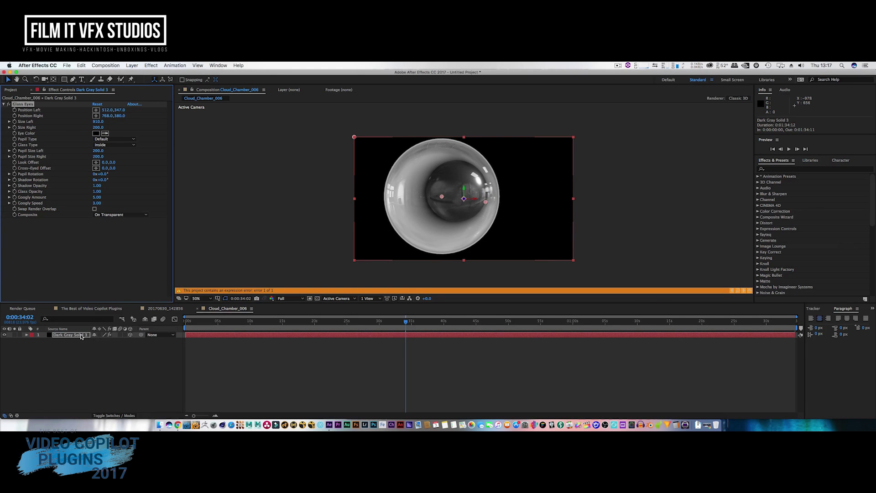
Remove the Glass Eyes effect from the solid.
{"action": "left_click", "coordinate": [27, 104]}
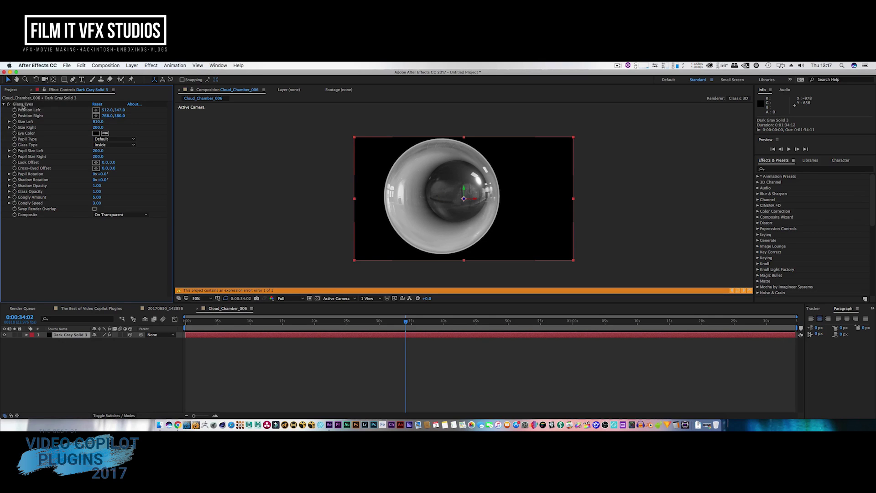
{"action": "left_click", "coordinate": [24, 105]}
{"action": "key", "text": "Delete"}
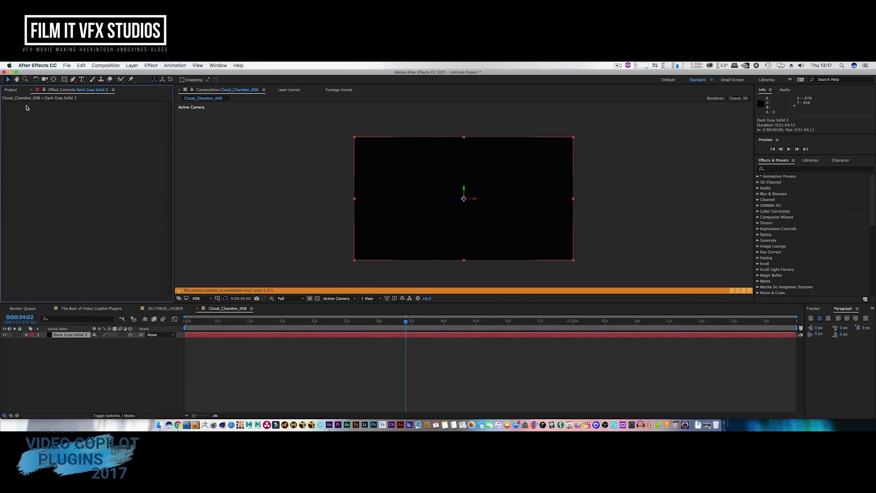
Apply the Video Copilot Element effect to the solid and dismiss the camera and lights warning.
{"action": "left_click", "coordinate": [151, 65]}
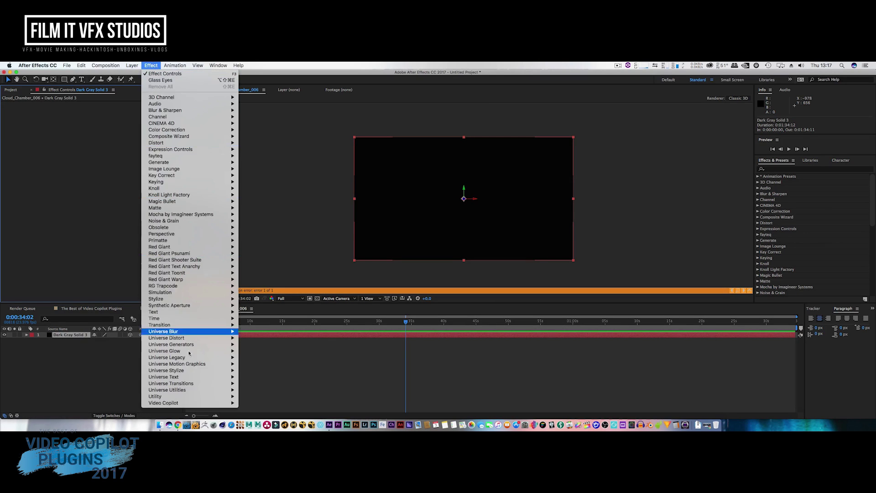
{"action": "mouse_move", "coordinate": [195, 404]}
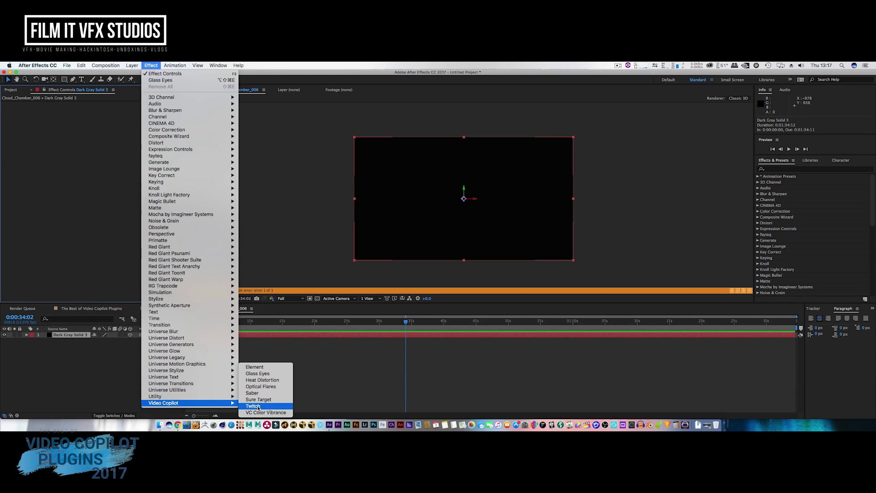
{"action": "left_click", "coordinate": [265, 367]}
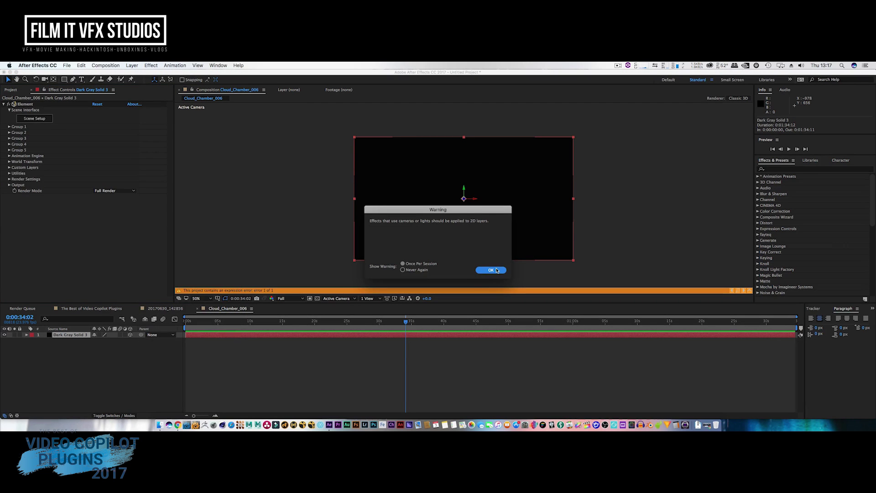
{"action": "left_click", "coordinate": [497, 269]}
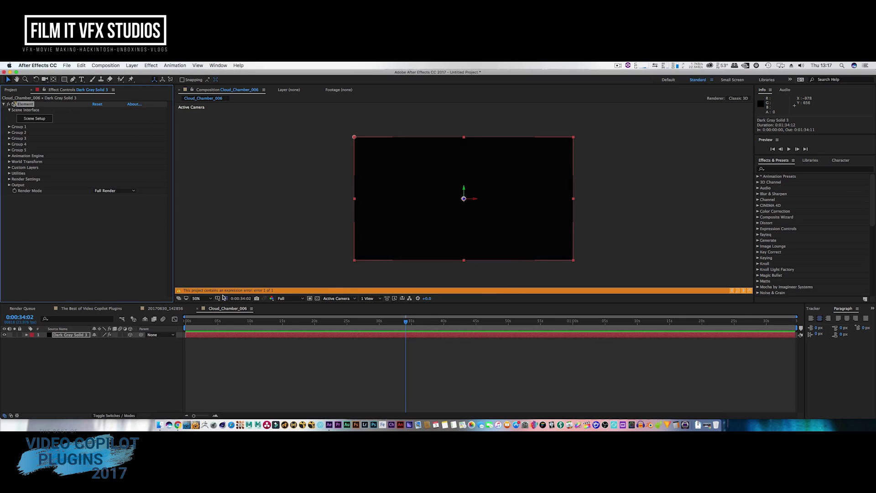
Remove the Element effect from the solid.
{"action": "left_click", "coordinate": [292, 292]}
{"action": "left_click", "coordinate": [26, 105]}
{"action": "key", "text": "Delete"}
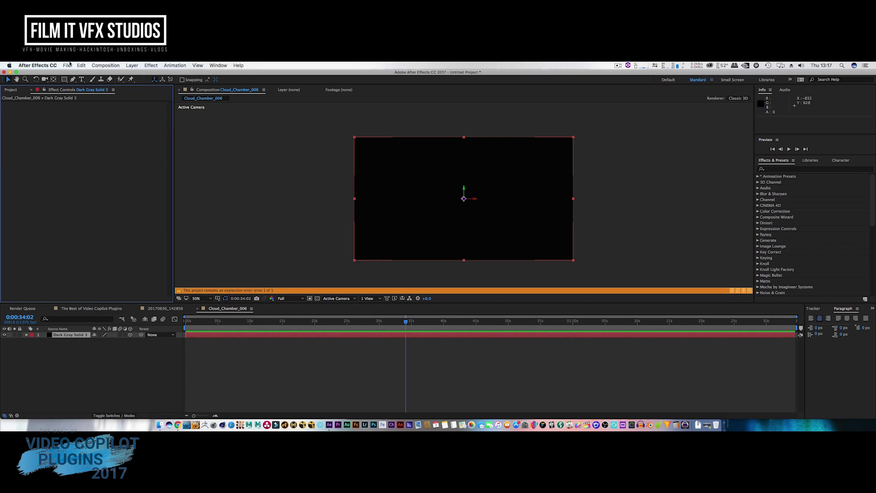
Start a new project and discard the unsaved changes to the current one.
{"action": "left_click", "coordinate": [67, 65]}
{"action": "left_click", "coordinate": [67, 65]}
{"action": "left_click", "coordinate": [48, 65]}
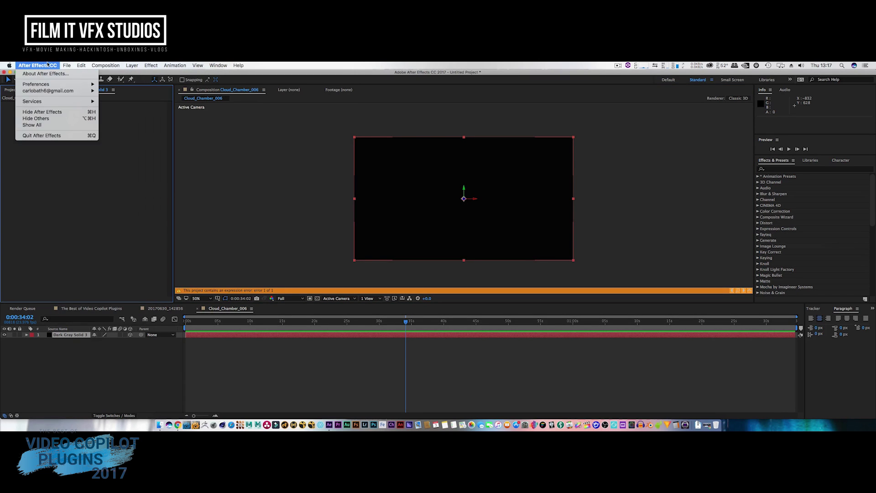
{"action": "mouse_move", "coordinate": [66, 65]}
{"action": "left_click", "coordinate": [168, 76]}
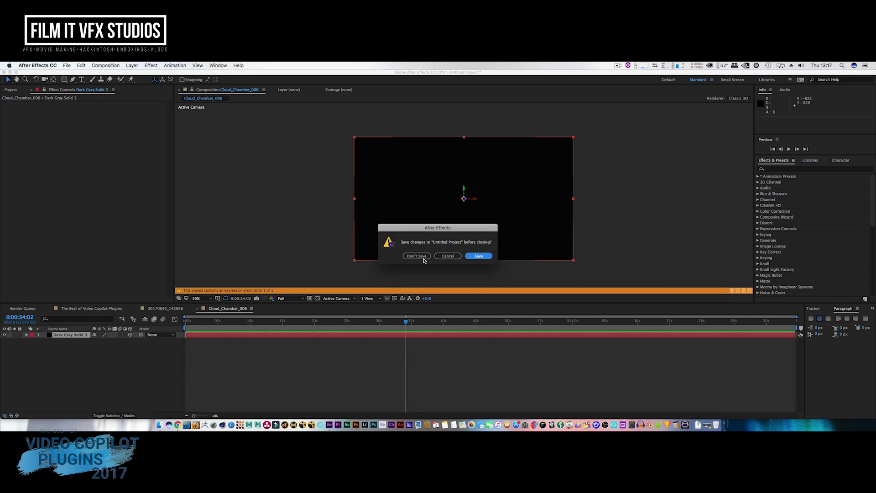
{"action": "left_click", "coordinate": [416, 256]}
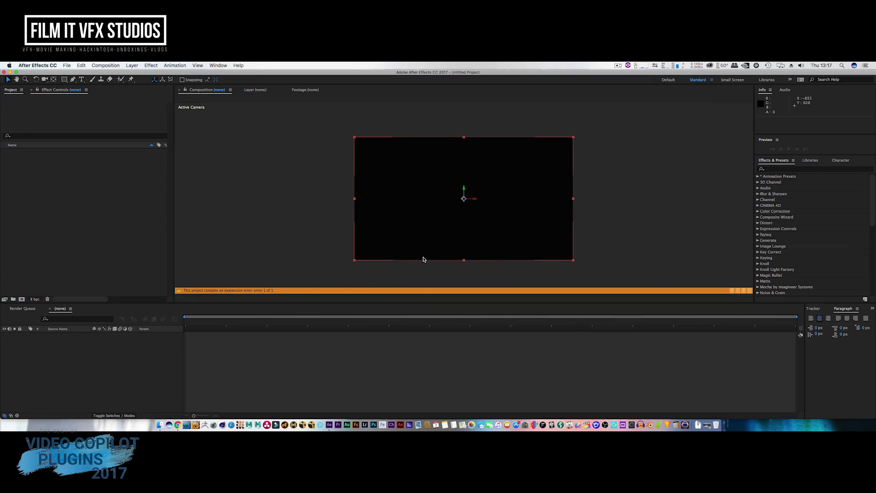
Create a new composition named Comp 1 with the HDTV 1080 29.97 preset.
{"action": "left_click", "coordinate": [106, 65]}
{"action": "left_click", "coordinate": [114, 74]}
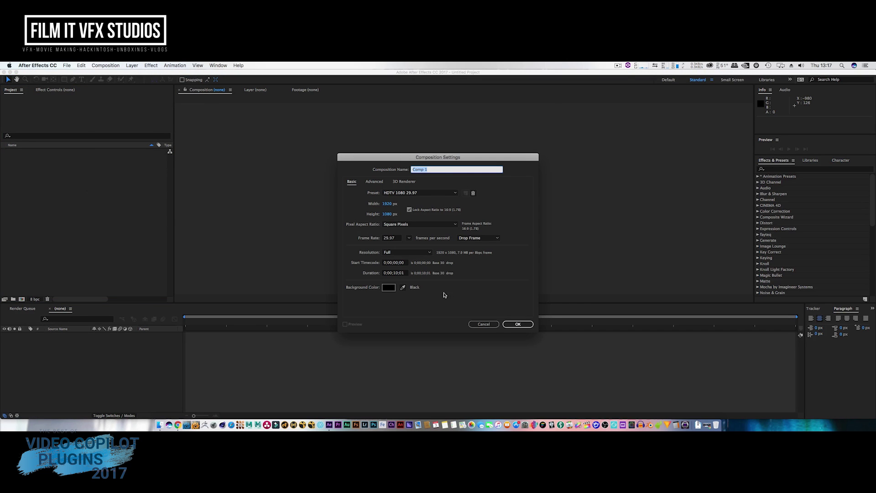
{"action": "left_click", "coordinate": [518, 324]}
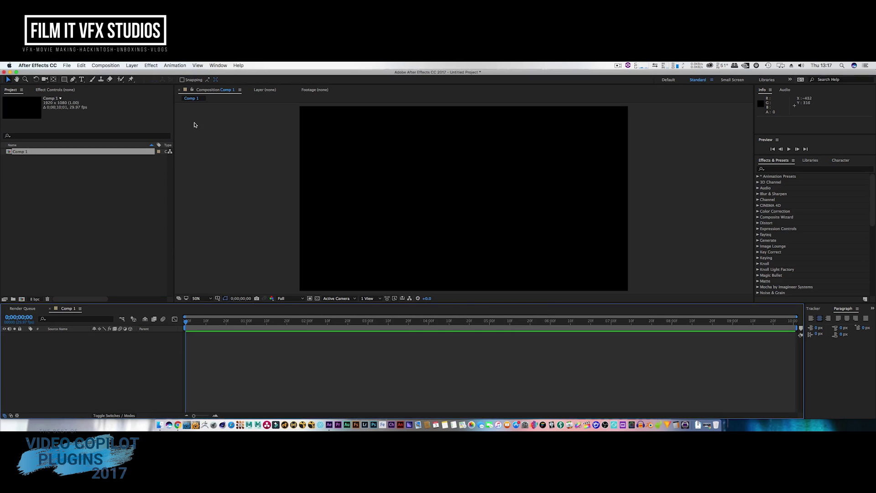
Add a full-frame dark gray solid layer to Comp 1.
{"action": "left_click", "coordinate": [138, 65]}
{"action": "mouse_move", "coordinate": [140, 74]}
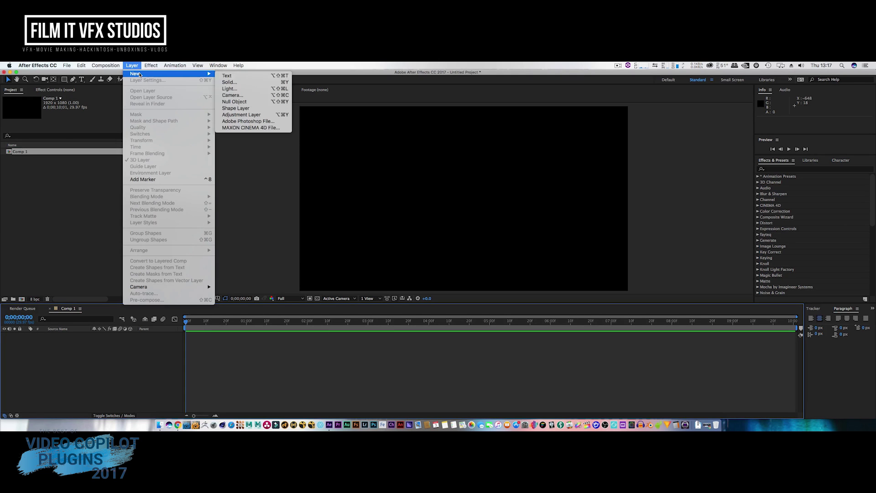
{"action": "left_click", "coordinate": [268, 82]}
{"action": "left_click", "coordinate": [494, 309]}
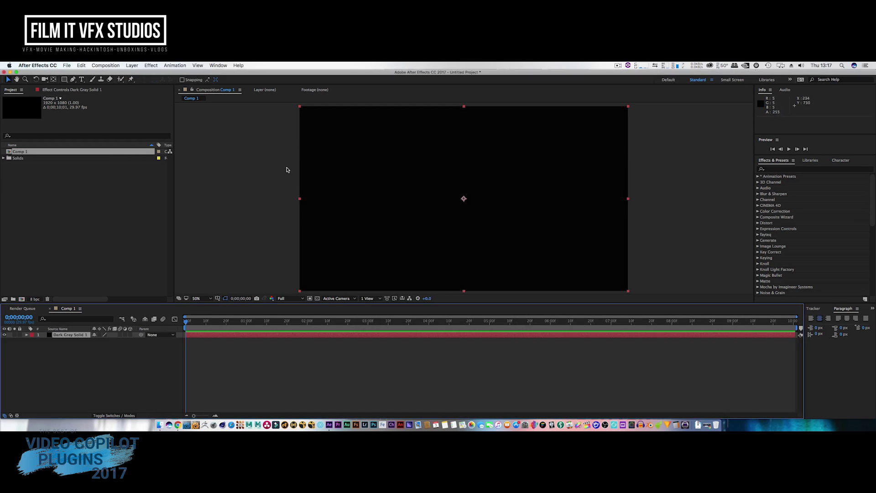
Apply the Video Copilot Element effect to the solid and open its Scene Setup.
{"action": "left_click", "coordinate": [151, 65]}
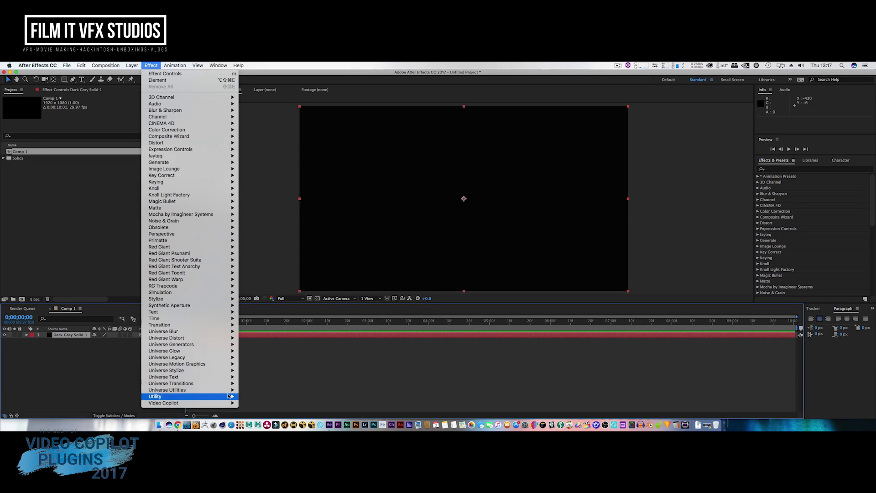
{"action": "mouse_move", "coordinate": [230, 403]}
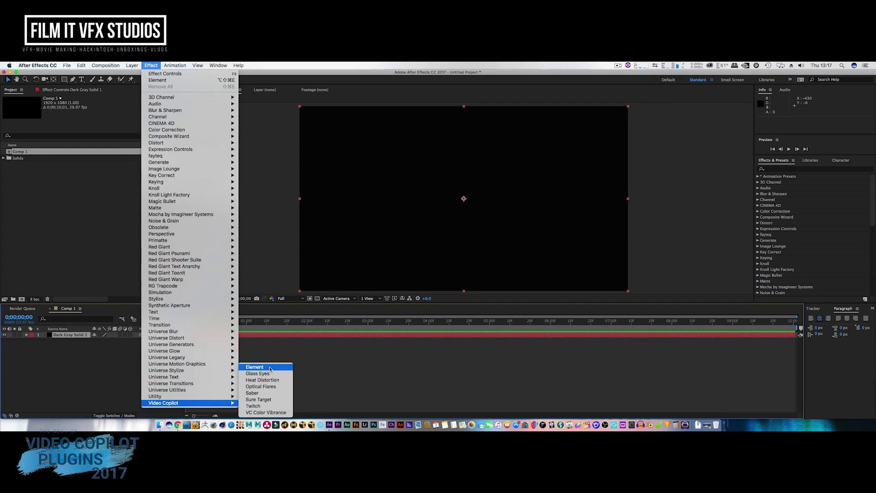
{"action": "left_click", "coordinate": [270, 369]}
{"action": "left_click", "coordinate": [34, 118]}
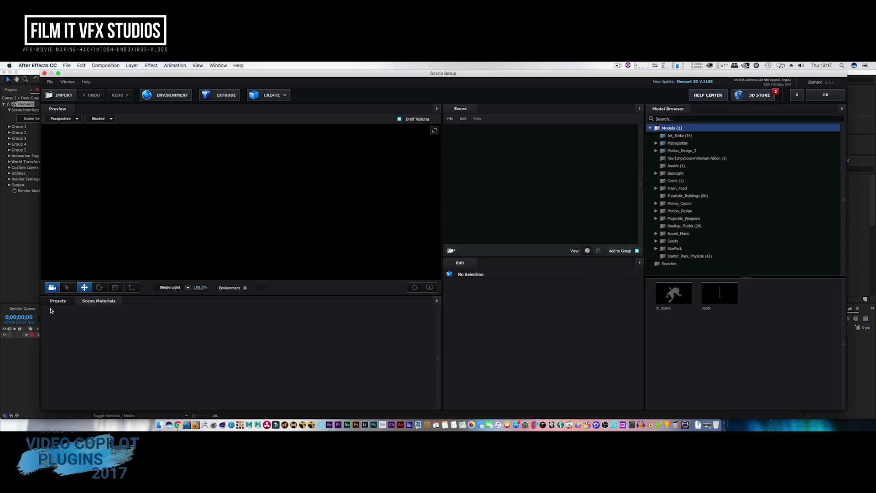
Browse the material presets and display the Brick materials of Pro_Shaders_2.
{"action": "left_click", "coordinate": [59, 302]}
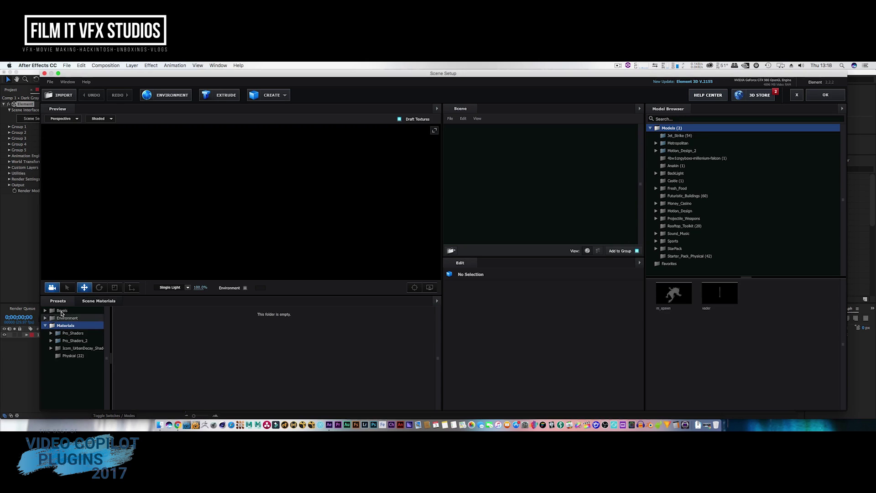
{"action": "double_click", "coordinate": [62, 334]}
{"action": "left_click", "coordinate": [78, 283]}
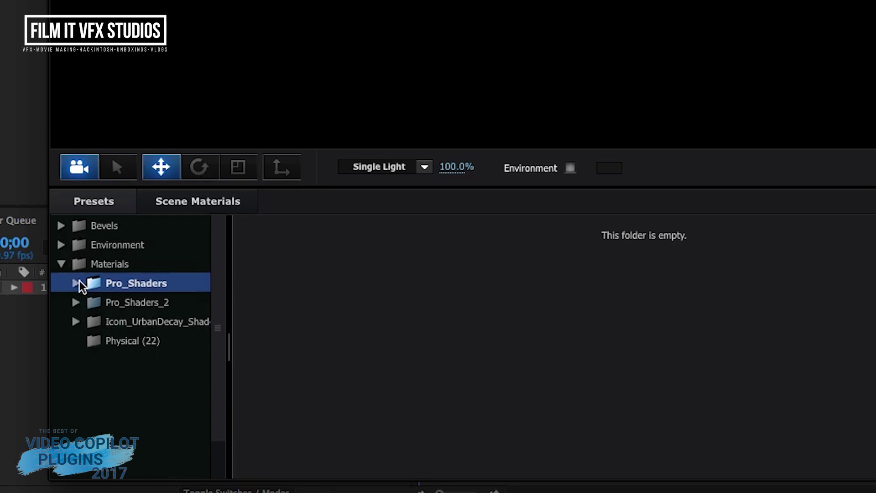
{"action": "double_click", "coordinate": [97, 303]}
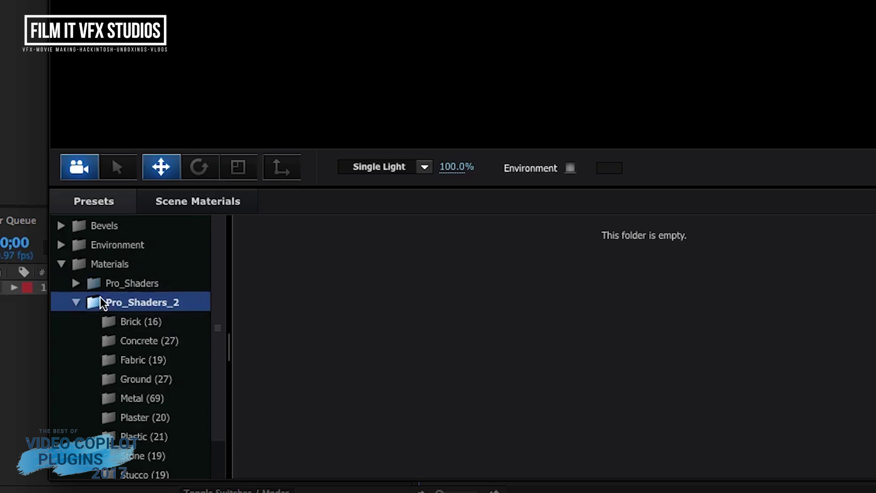
{"action": "left_click", "coordinate": [126, 325]}
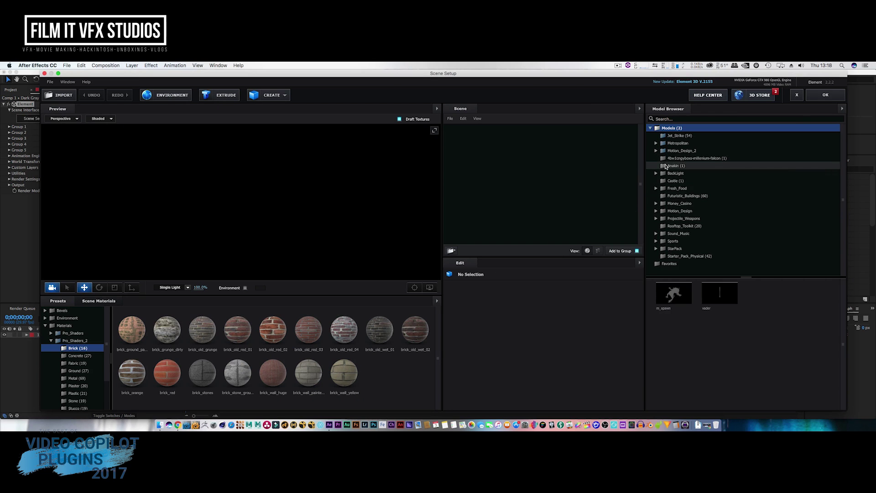
Browse the model packs and add the Building_100 model from Futuristic_Buildings to the scene.
{"action": "left_click", "coordinate": [666, 167]}
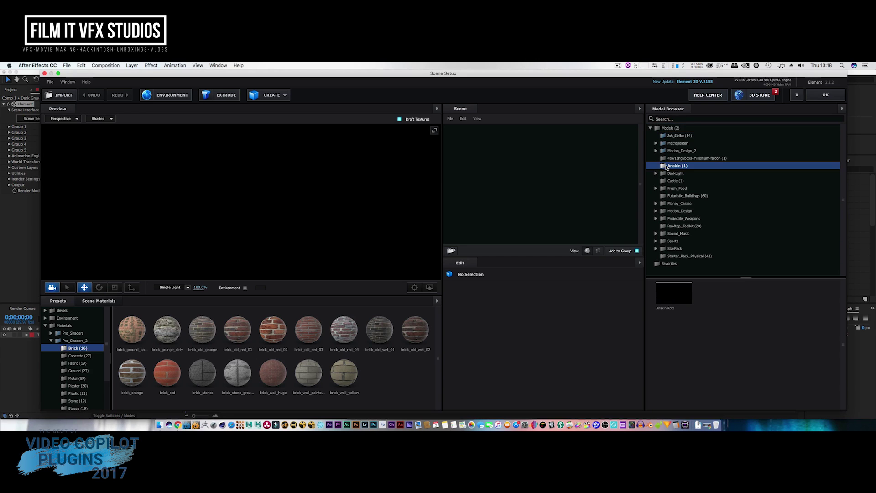
{"action": "double_click", "coordinate": [672, 173]}
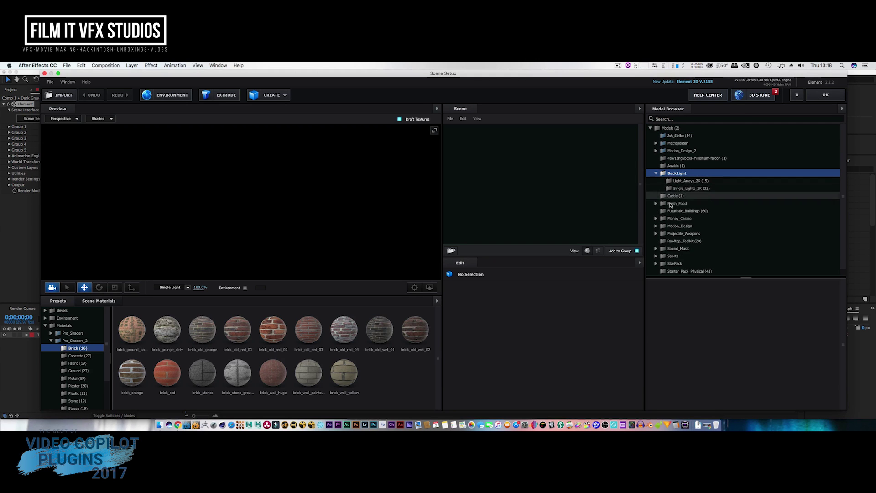
{"action": "left_click", "coordinate": [673, 196]}
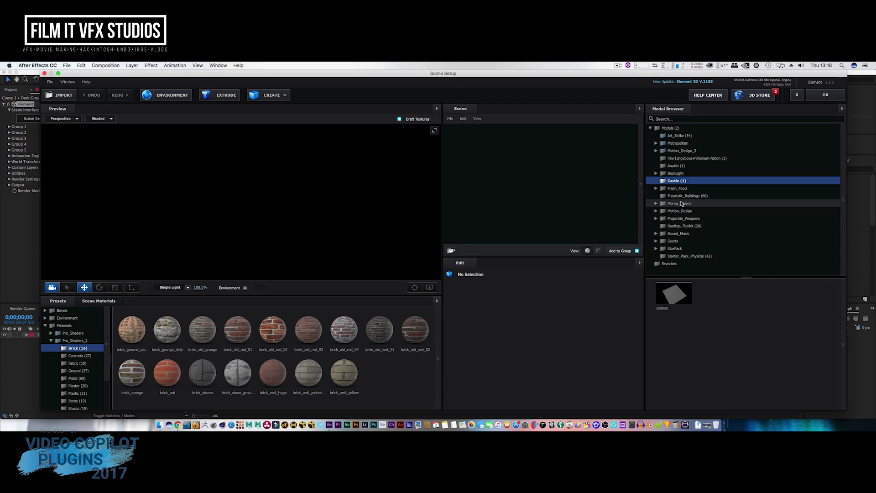
{"action": "left_click", "coordinate": [679, 199]}
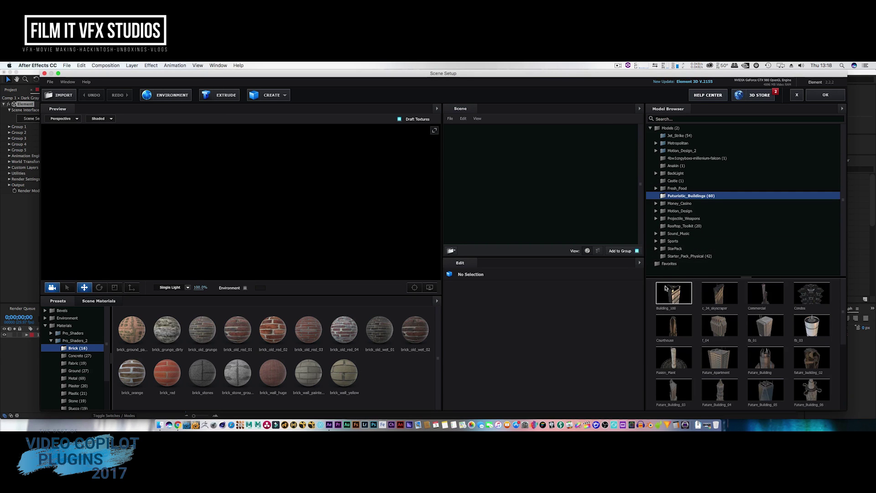
{"action": "left_click", "coordinate": [674, 293]}
{"action": "left_click_drag", "start_coordinate": [346, 203], "coordinate": [243, 222]}
{"action": "left_click_drag", "start_coordinate": [361, 198], "coordinate": [314, 287]}
Apply the brick_old_red_02 material to the Building_100 model and view it from another angle.
{"action": "left_click_drag", "start_coordinate": [273, 330], "coordinate": [247, 208]}
{"action": "left_click_drag", "start_coordinate": [188, 211], "coordinate": [271, 240]}
{"action": "mouse_move", "coordinate": [295, 191]}
{"action": "left_mouse_down"}
{"action": "mouse_move", "coordinate": [280, 205]}
{"action": "mouse_move", "coordinate": [299, 163]}
{"action": "mouse_move", "coordinate": [297, 173]}
{"action": "left_mouse_up"}
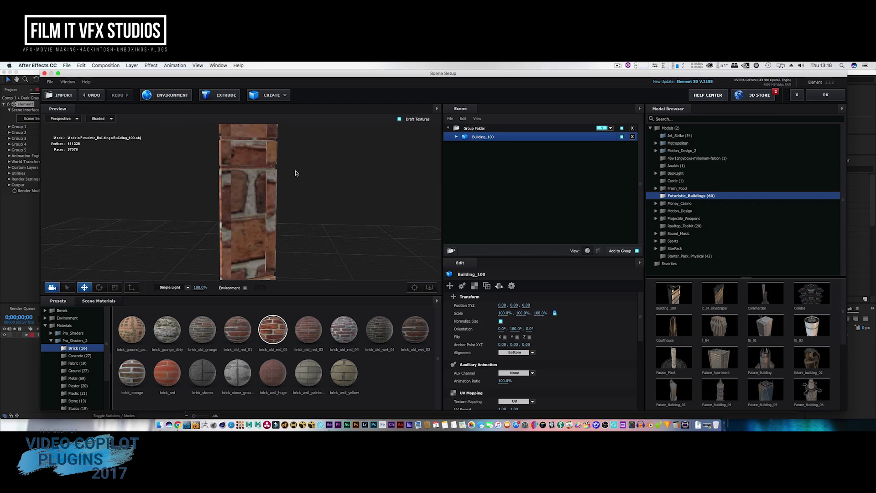
Replace the building's brick material with fabric_carpet_red from the Fabric presets of Pro_Shaders_2.
{"action": "left_click", "coordinate": [85, 364]}
{"action": "left_click_drag", "start_coordinate": [309, 329], "coordinate": [251, 260]}
{"action": "left_click_drag", "start_coordinate": [296, 215], "coordinate": [252, 222]}
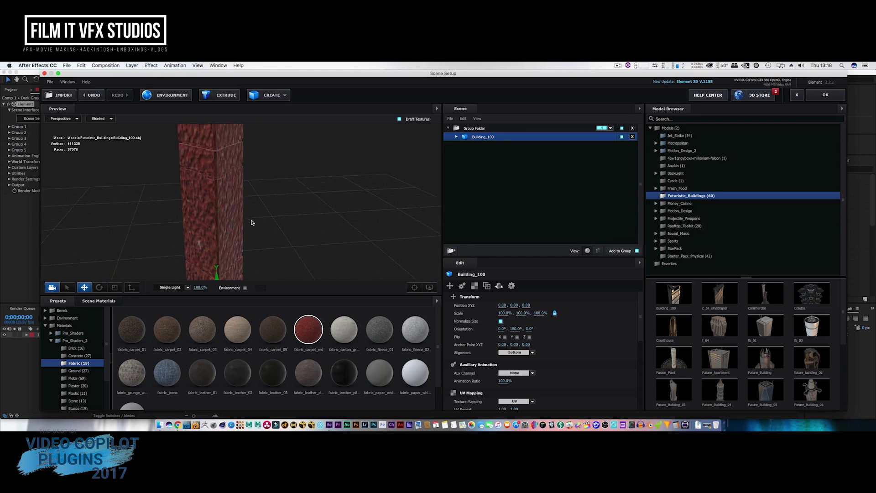
List the materials of Building_100, open the Physical bevel presets, and examine the building from several sides.
{"action": "left_click", "coordinate": [457, 137]}
{"action": "left_click", "coordinate": [51, 341]}
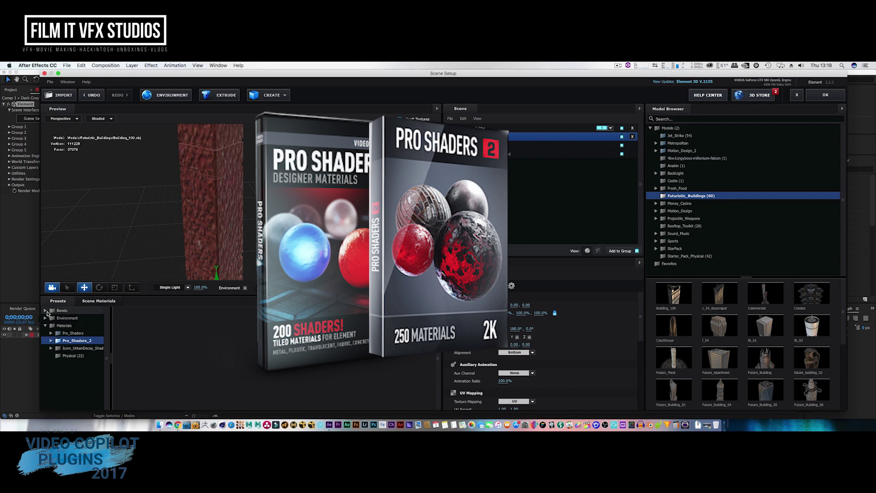
{"action": "left_click", "coordinate": [46, 311]}
{"action": "left_click", "coordinate": [66, 319]}
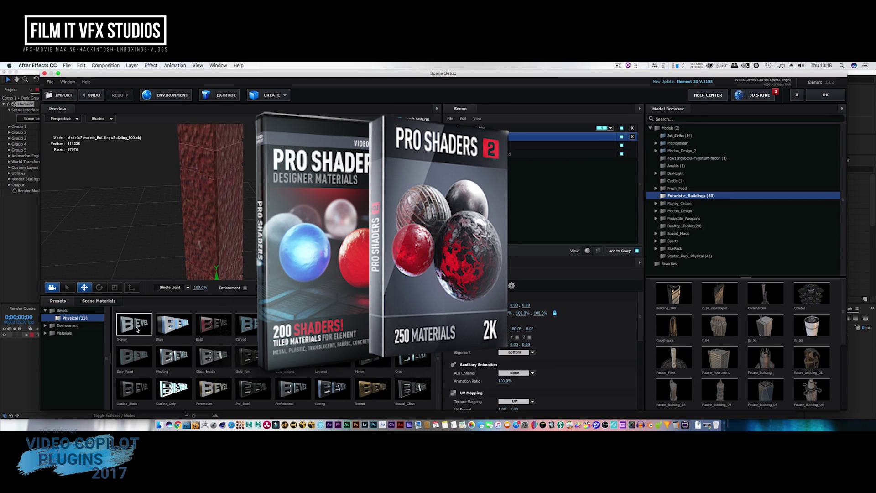
{"action": "left_click_drag", "start_coordinate": [358, 237], "coordinate": [239, 243]}
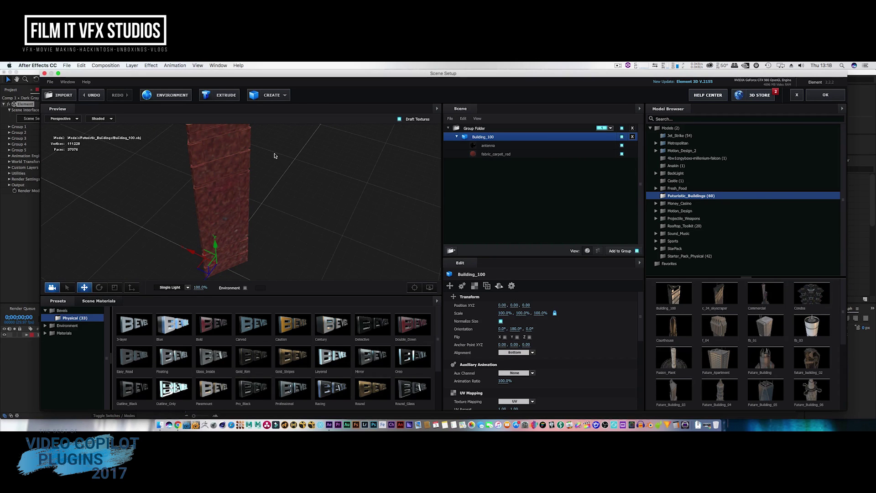
{"action": "left_click_drag", "start_coordinate": [318, 215], "coordinate": [233, 227]}
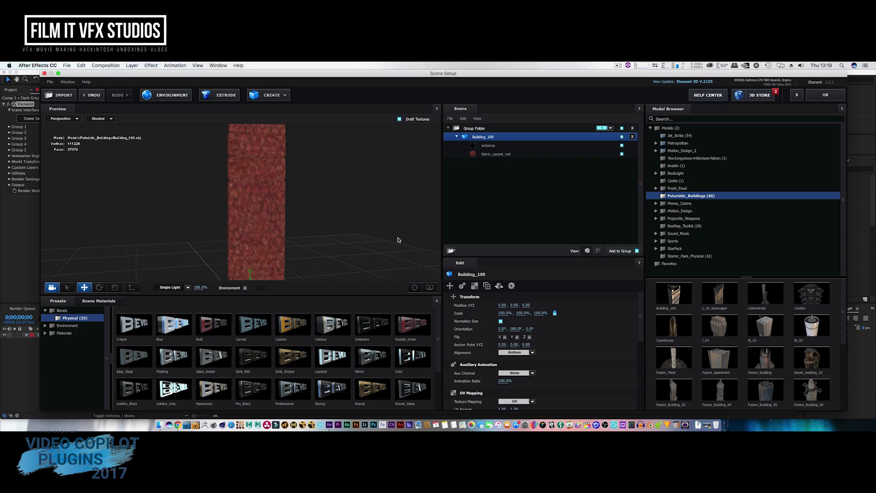
{"action": "left_click_drag", "start_coordinate": [343, 168], "coordinate": [342, 214]}
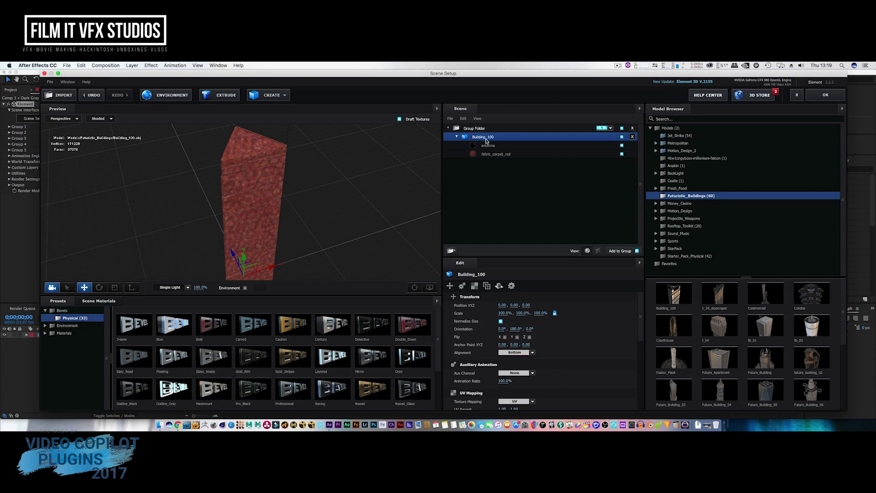
Remove Building_100 from the scene and add the watch model from Starter_Pack_Physical in its place.
{"action": "left_click", "coordinate": [632, 137]}
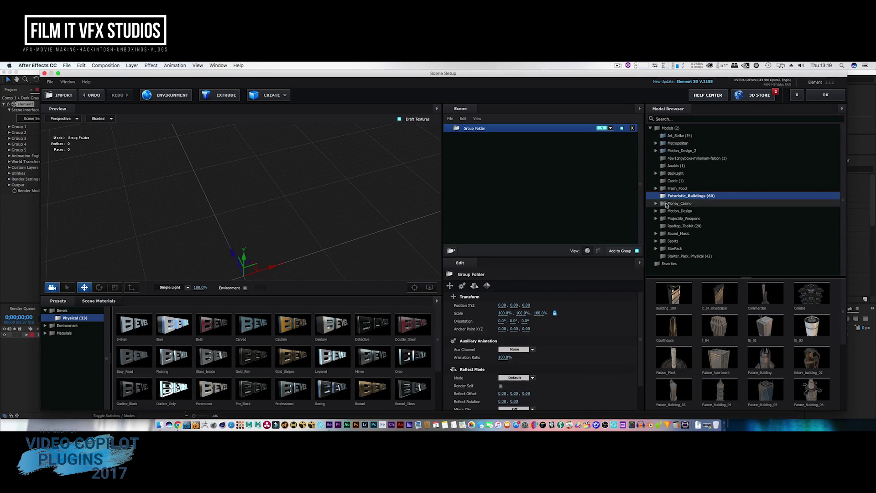
{"action": "double_click", "coordinate": [668, 249]}
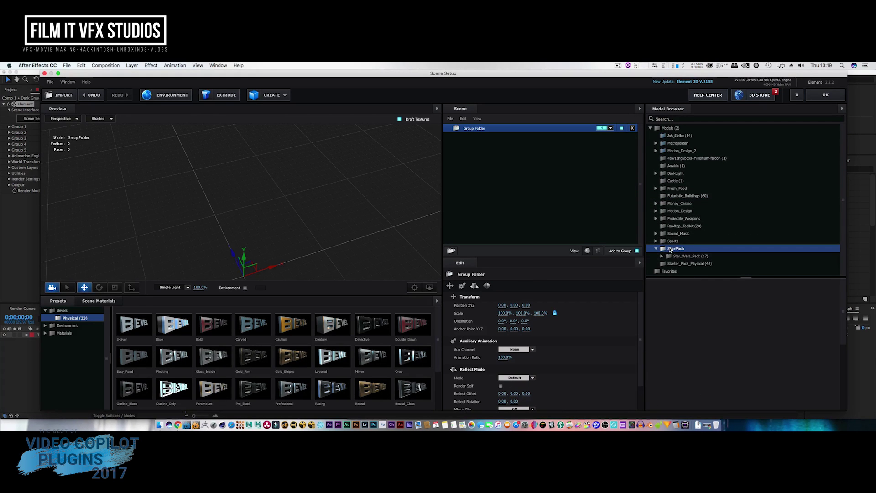
{"action": "left_click", "coordinate": [680, 263]}
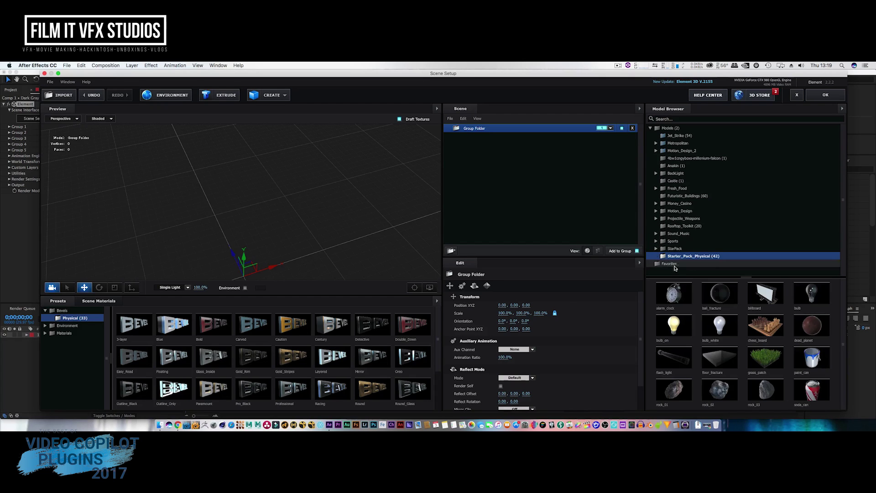
{"action": "left_click_drag", "start_coordinate": [747, 277], "coordinate": [750, 223]}
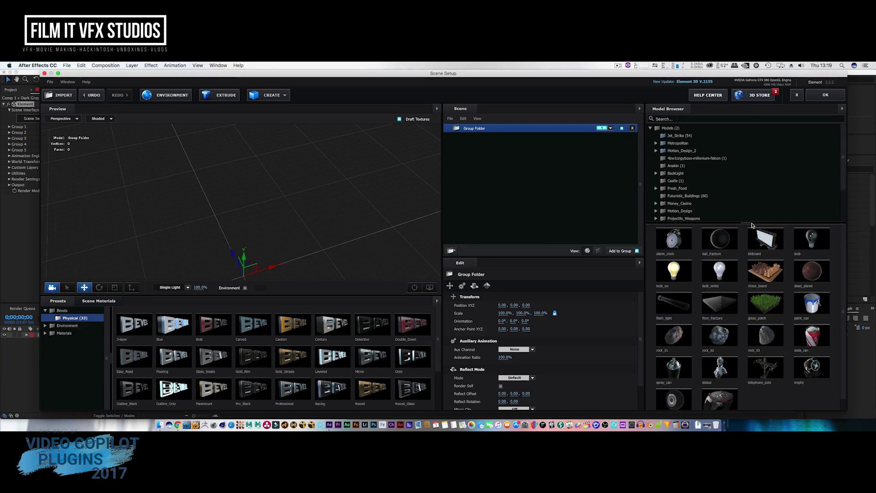
{"action": "double_click", "coordinate": [720, 398]}
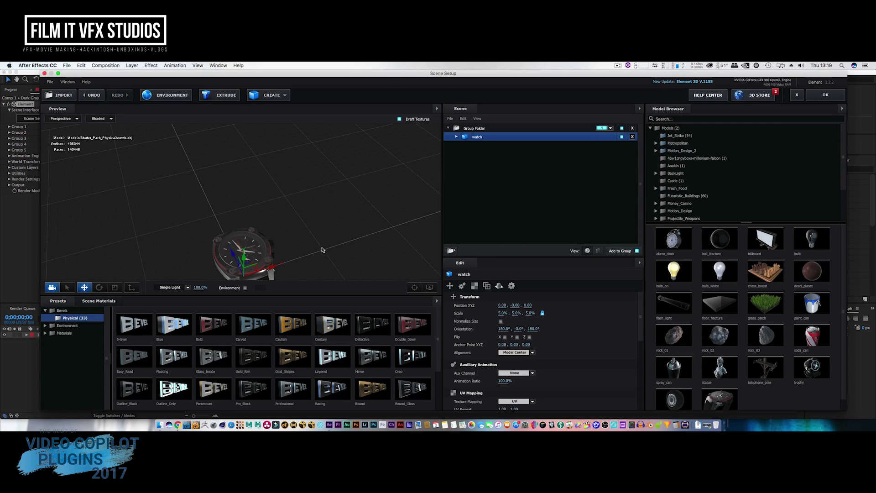
{"action": "left_click_drag", "start_coordinate": [322, 250], "coordinate": [349, 167]}
{"action": "scroll", "coordinate": [343, 210], "scroll_direction": "up", "scroll_amount": 5}
{"action": "scroll", "coordinate": [344, 210], "scroll_direction": "up", "scroll_amount": 3}
{"action": "left_click_drag", "start_coordinate": [396, 214], "coordinate": [271, 204]}
{"action": "scroll", "coordinate": [290, 215], "scroll_direction": "down", "scroll_amount": 5}
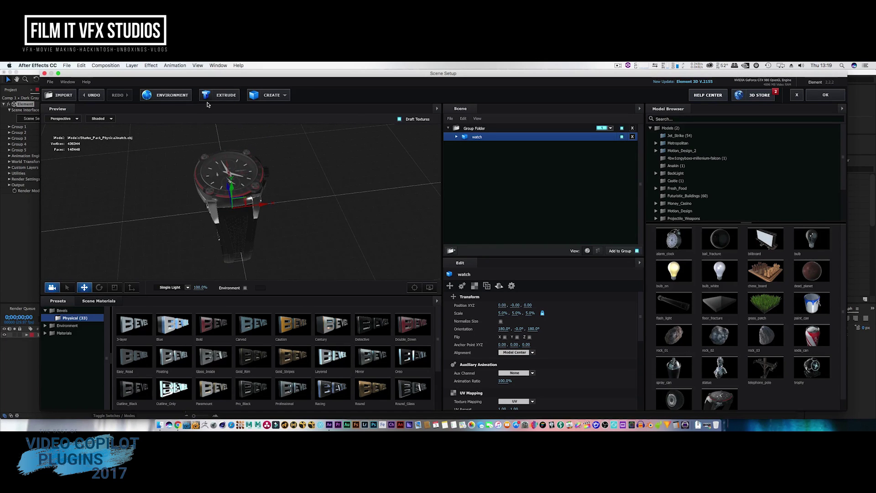
Create a plane under the watch, sized 2.77 by 2.39, and lower it to a Y position of -0.57.
{"action": "left_click", "coordinate": [272, 97]}
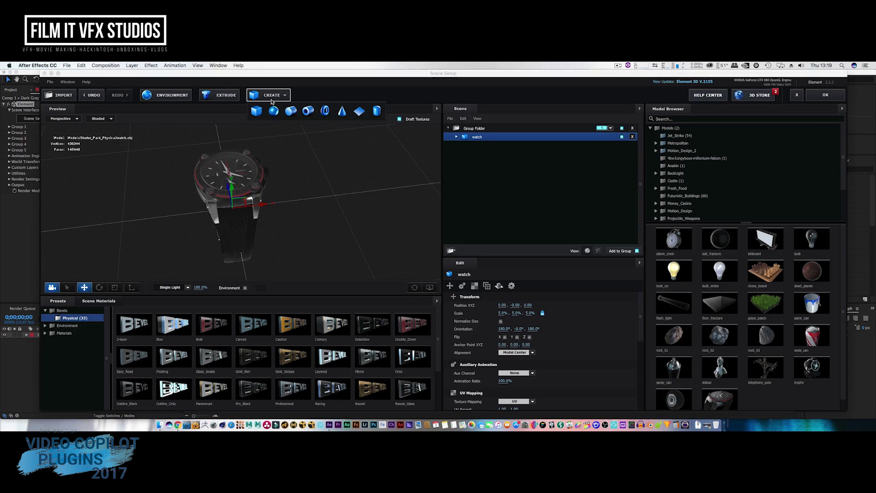
{"action": "left_click", "coordinate": [361, 111]}
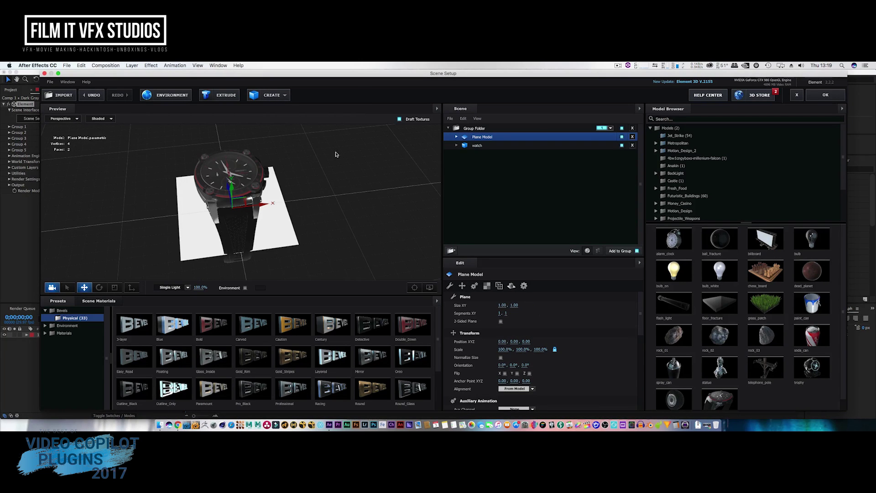
{"action": "left_click_drag", "start_coordinate": [502, 304], "coordinate": [564, 306]}
{"action": "left_click_drag", "start_coordinate": [234, 190], "coordinate": [221, 231]}
{"action": "left_click_drag", "start_coordinate": [301, 237], "coordinate": [306, 127]}
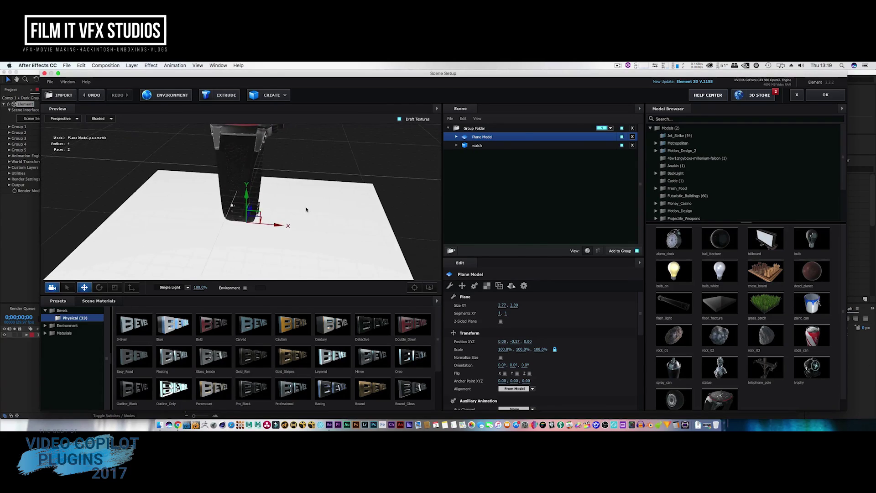
Apply the myst material from the Translucent presets of Pro_Shaders_2 to the plane under the watch.
{"action": "left_click_drag", "start_coordinate": [306, 210], "coordinate": [295, 230]}
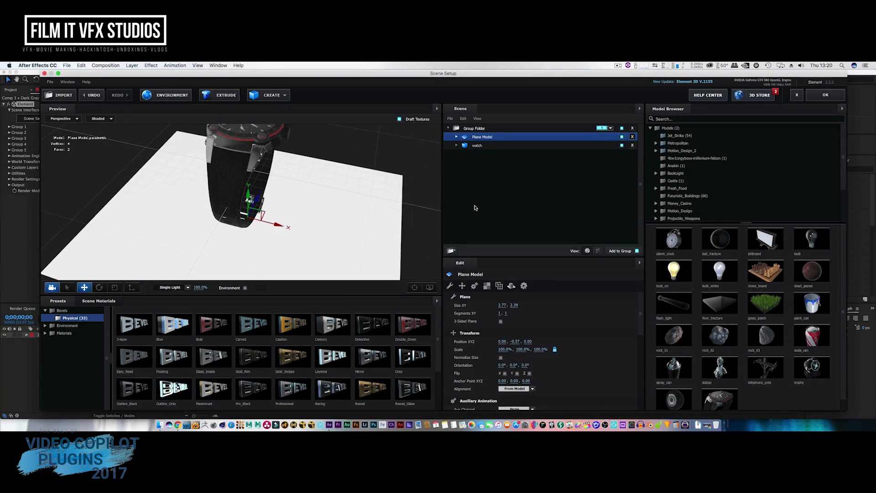
{"action": "mouse_move", "coordinate": [346, 230]}
{"action": "left_mouse_down"}
{"action": "mouse_move", "coordinate": [315, 219]}
{"action": "mouse_move", "coordinate": [338, 234]}
{"action": "left_mouse_up"}
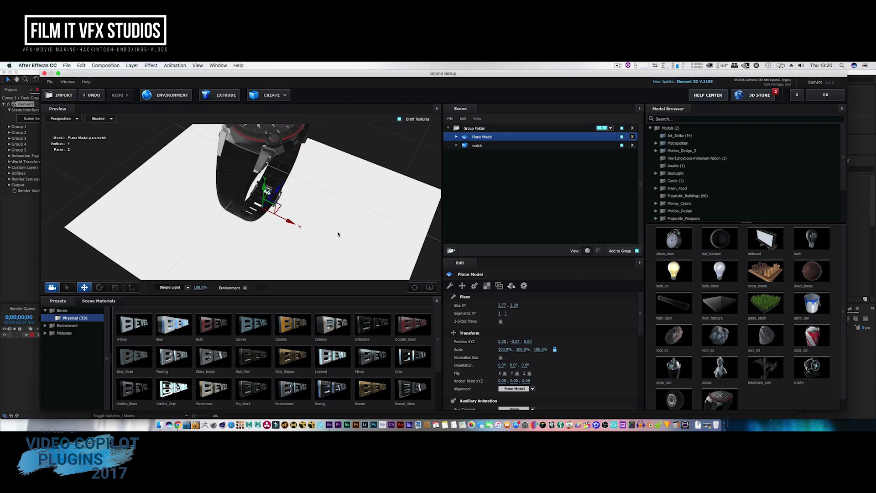
{"action": "left_click", "coordinate": [45, 333]}
{"action": "left_click", "coordinate": [52, 341]}
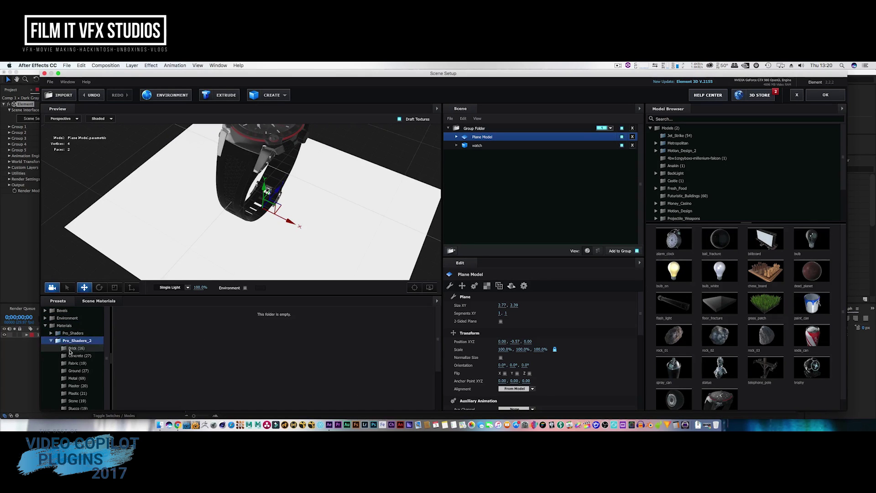
{"action": "scroll", "coordinate": [81, 369], "scroll_direction": "down", "scroll_amount": 3}
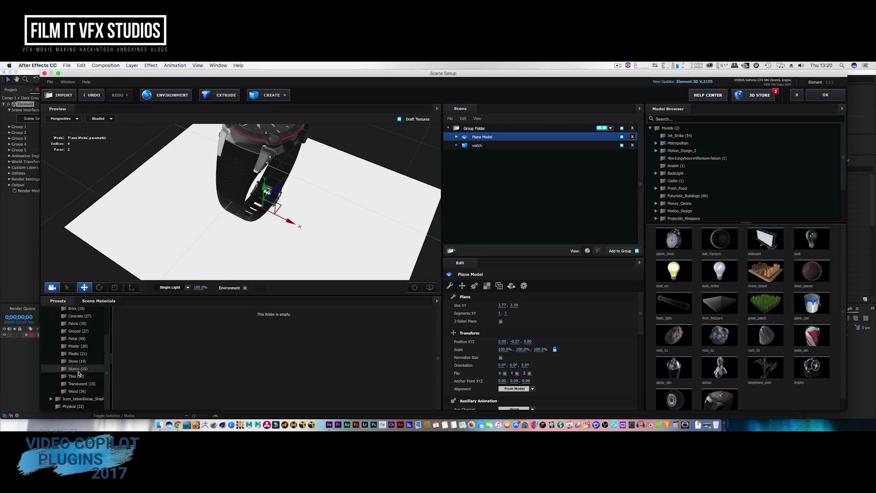
{"action": "left_click", "coordinate": [80, 383]}
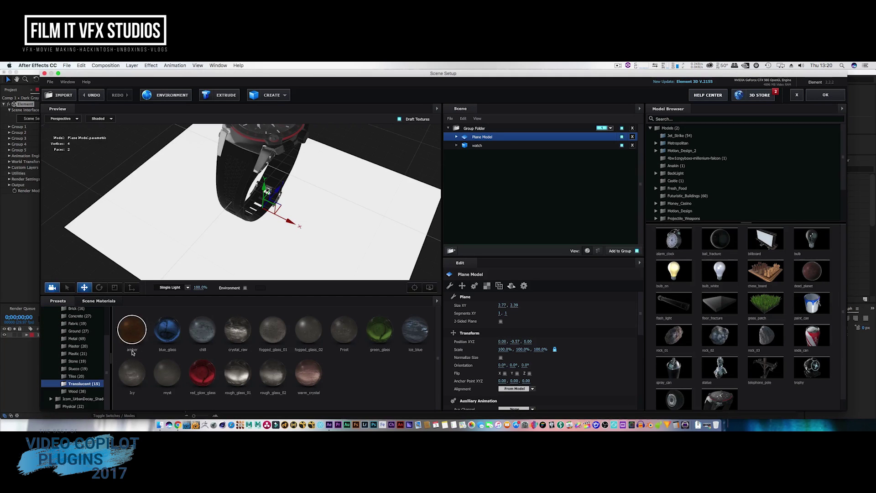
{"action": "left_click_drag", "start_coordinate": [167, 372], "coordinate": [222, 233]}
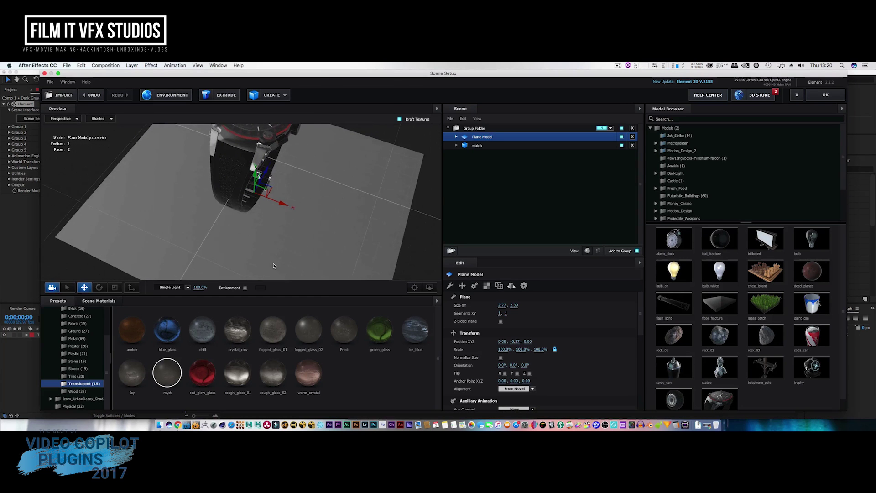
Set the plane's reflect mode to Mirror Surface.
{"action": "left_click", "coordinate": [487, 286]}
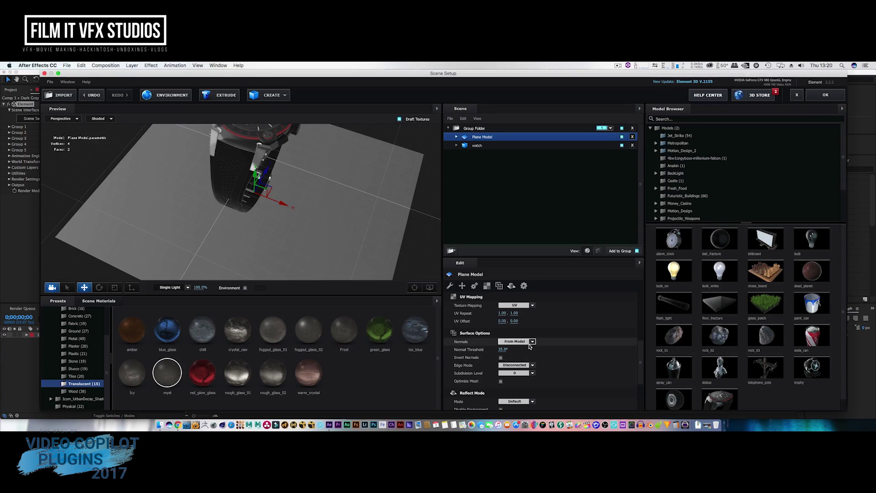
{"action": "scroll", "coordinate": [531, 362], "scroll_direction": "down", "scroll_amount": 1}
{"action": "scroll", "coordinate": [532, 363], "scroll_direction": "down", "scroll_amount": 2}
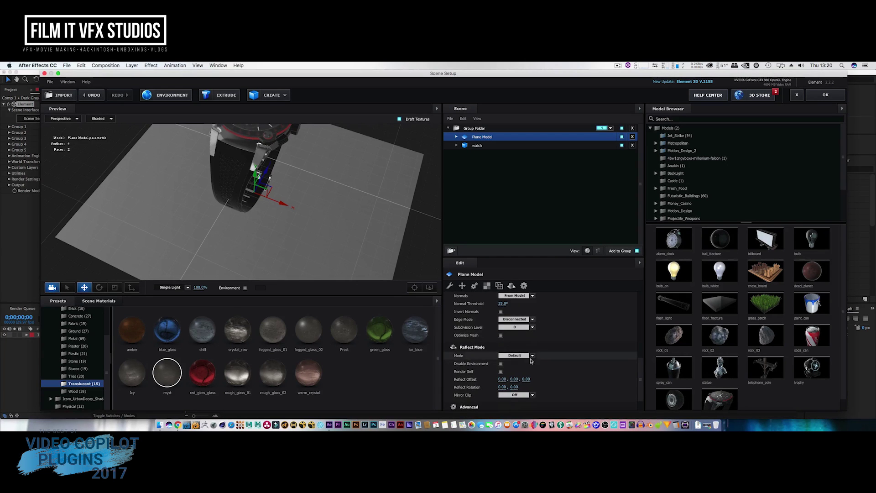
{"action": "left_click", "coordinate": [529, 356]}
{"action": "left_click", "coordinate": [521, 368]}
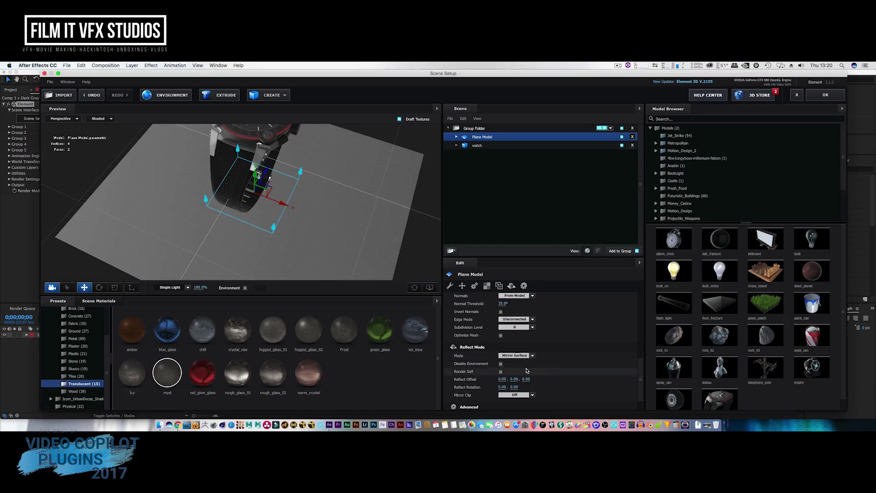
Raise the plane slightly toward the watch strap and accept the scene setup to return to the composition.
{"action": "left_click_drag", "start_coordinate": [252, 175], "coordinate": [253, 172]}
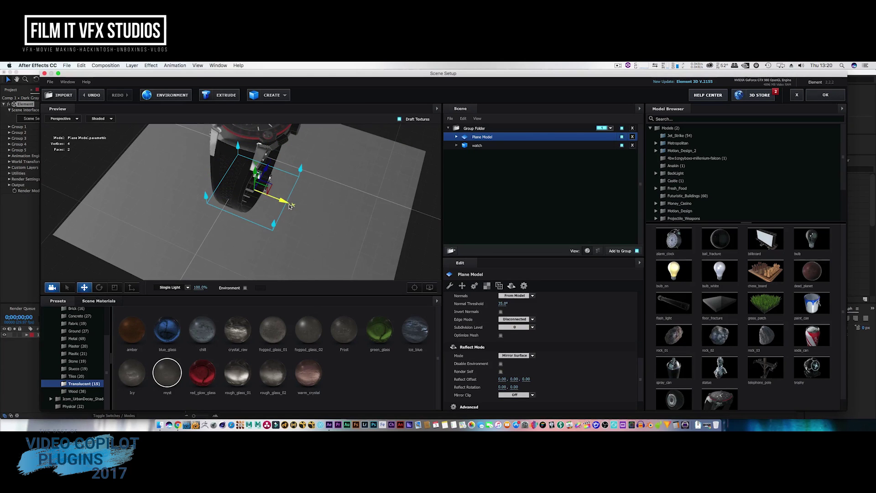
{"action": "left_click_drag", "start_coordinate": [306, 200], "coordinate": [324, 208]}
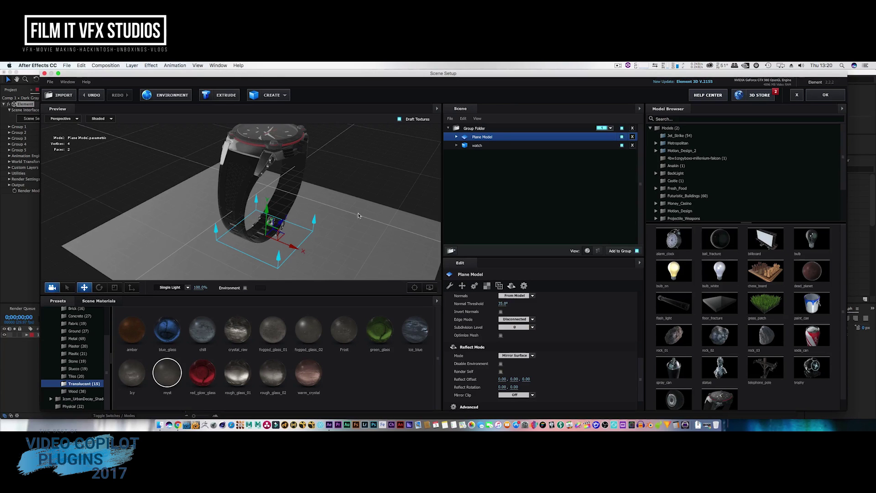
{"action": "left_click", "coordinate": [824, 95]}
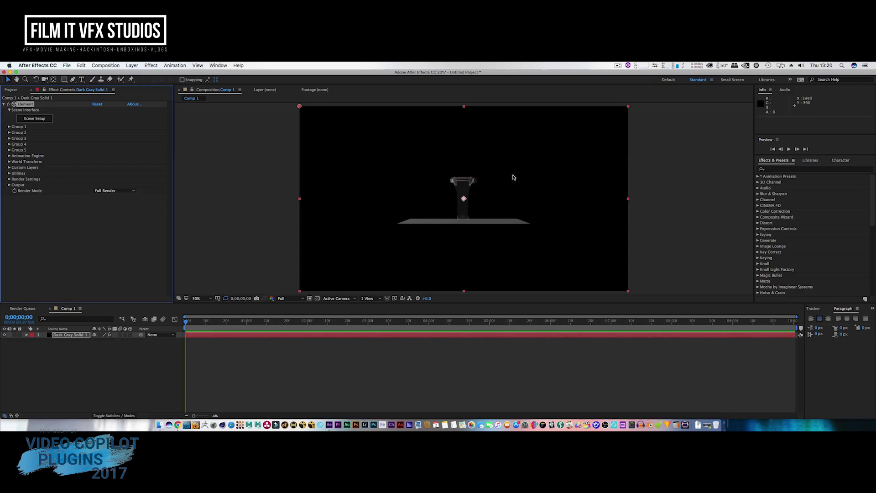
{"action": "left_click", "coordinate": [132, 66]}
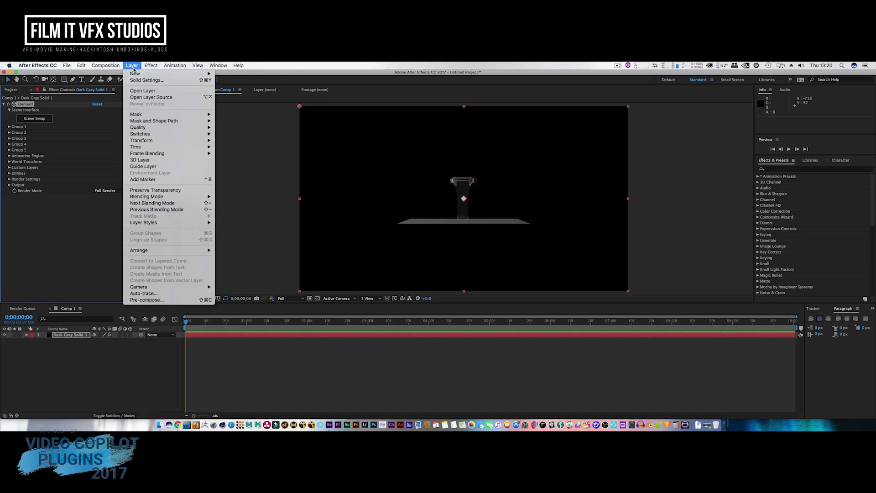
{"action": "mouse_move", "coordinate": [201, 71]}
{"action": "left_click", "coordinate": [248, 98]}
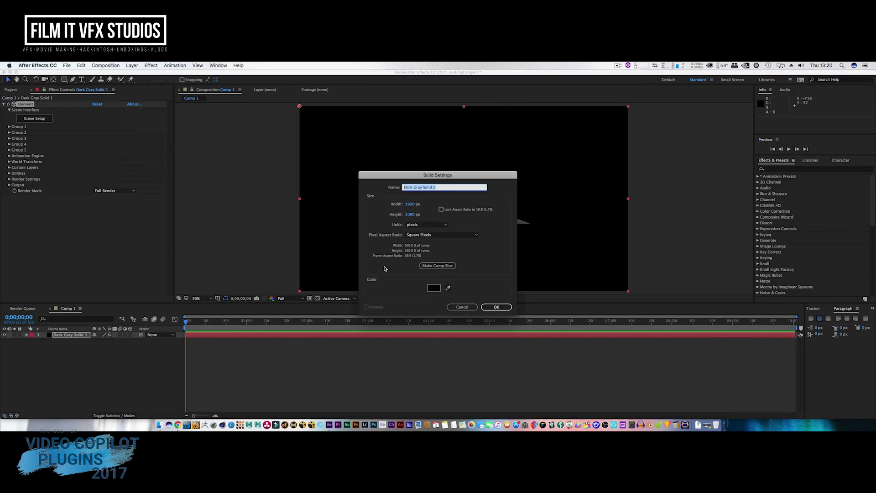
{"action": "left_click", "coordinate": [459, 309]}
Add a two-node camera layer with the 35mm preset to the composition.
{"action": "left_click", "coordinate": [132, 65]}
{"action": "mouse_move", "coordinate": [201, 74]}
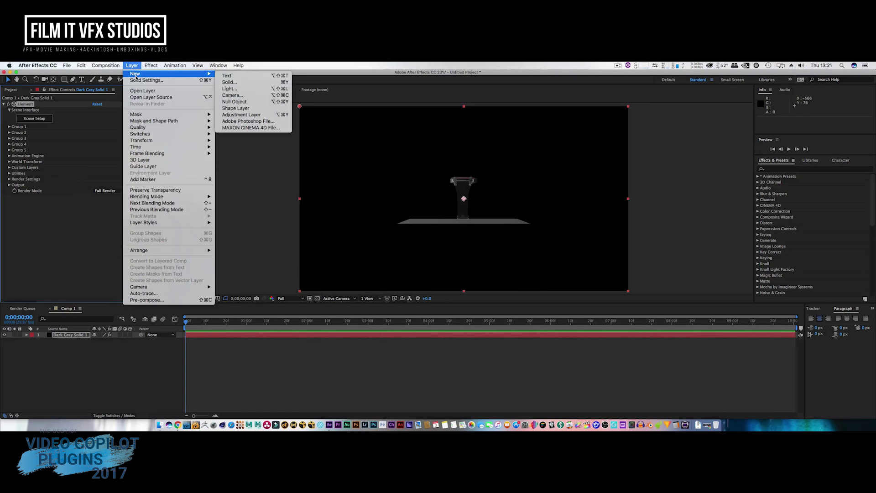
{"action": "left_click", "coordinate": [232, 95]}
{"action": "left_click", "coordinate": [542, 320]}
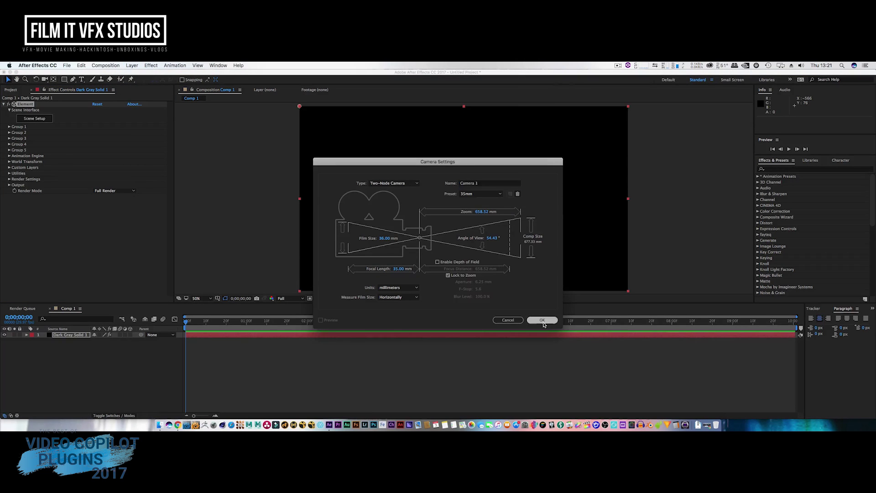
Orbit and move the camera in to frame the watch on its plane closely from above at an angle.
{"action": "left_click", "coordinate": [44, 79]}
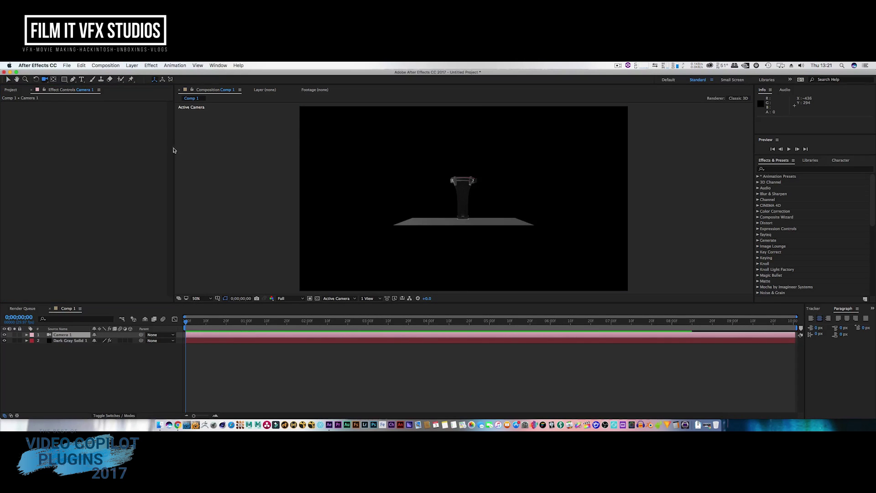
{"action": "left_click_drag", "start_coordinate": [507, 199], "coordinate": [481, 226]}
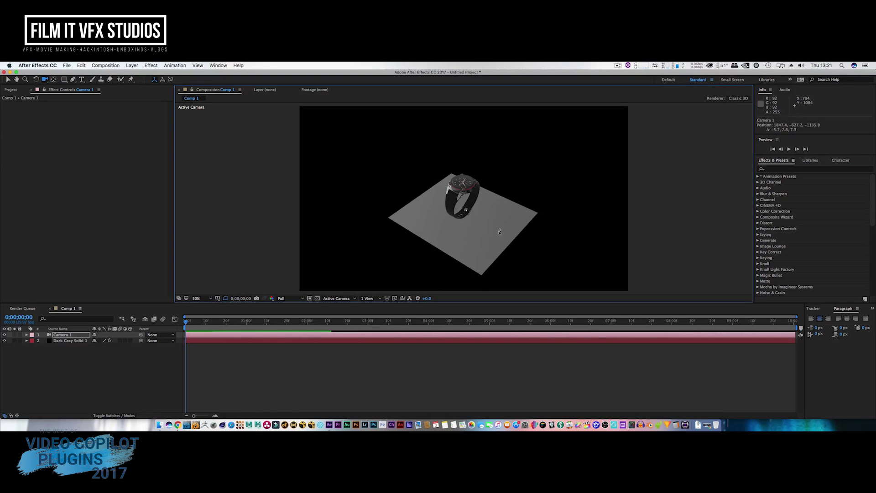
{"action": "scroll", "coordinate": [591, 240], "scroll_direction": "up", "scroll_amount": 10}
{"action": "left_click_drag", "start_coordinate": [591, 239], "coordinate": [563, 205]}
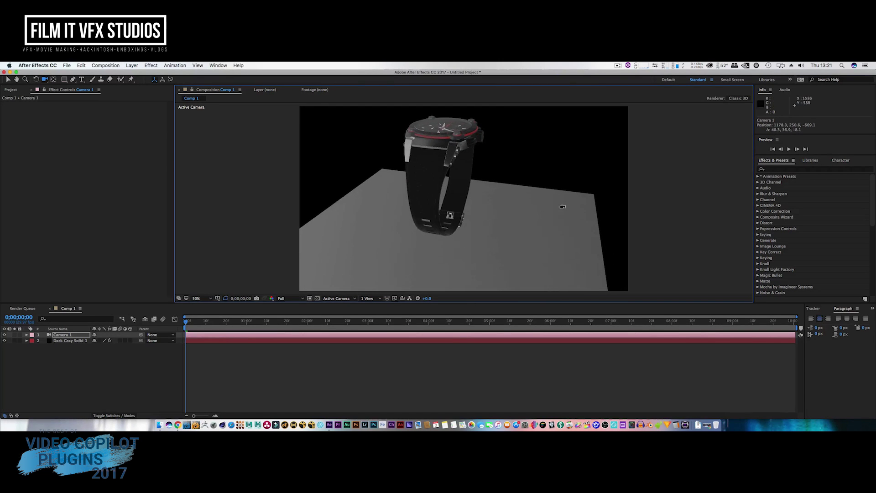
{"action": "left_click_drag", "start_coordinate": [466, 158], "coordinate": [507, 257]}
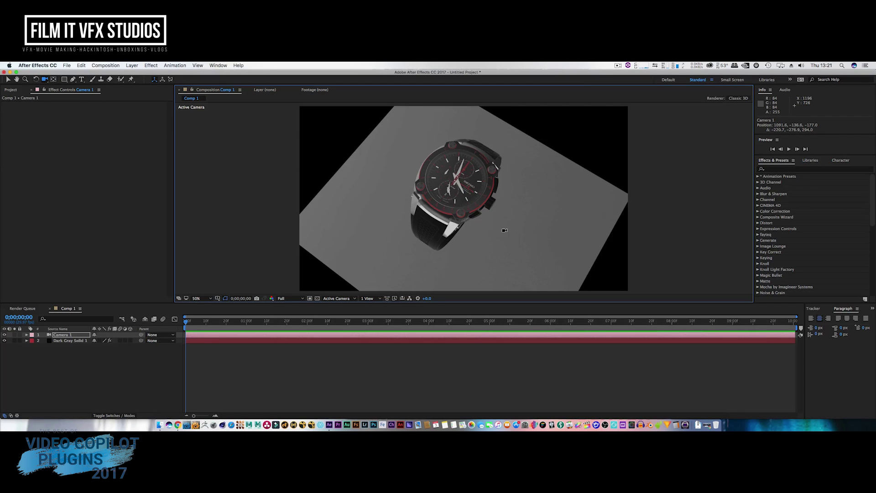
{"action": "mouse_move", "coordinate": [504, 230]}
{"action": "left_mouse_down"}
{"action": "mouse_move", "coordinate": [498, 209]}
{"action": "mouse_move", "coordinate": [448, 197]}
{"action": "mouse_move", "coordinate": [499, 221]}
{"action": "left_mouse_up"}
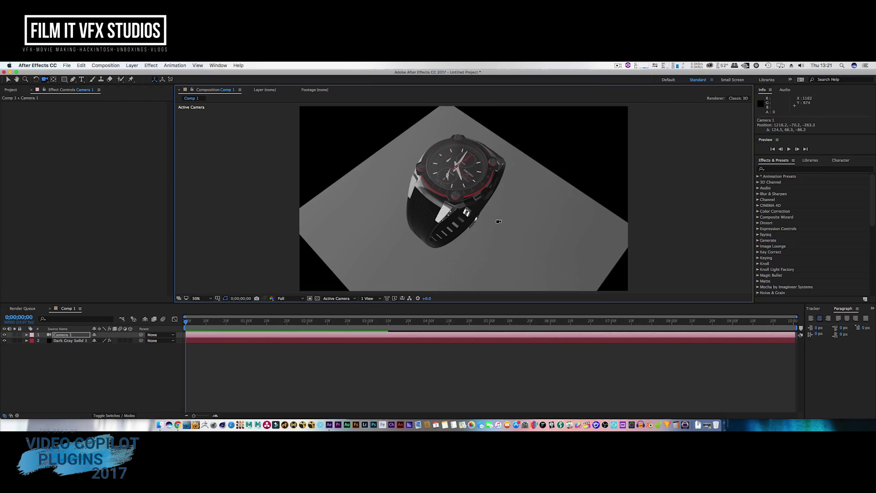